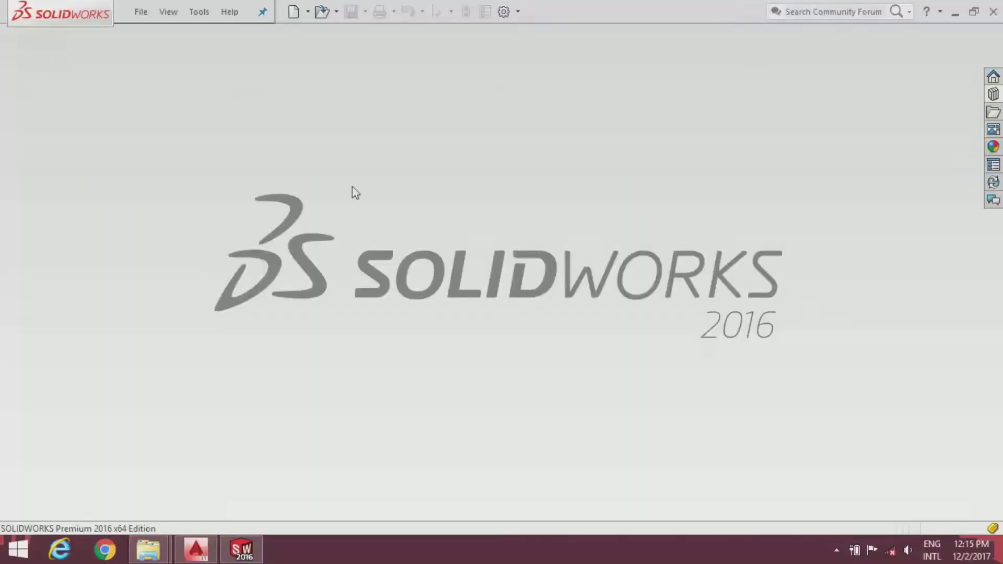
# Step: Create a new assembly and place Part 1 from the Project folder, fixed at the origin
pyautogui.click(294, 12)
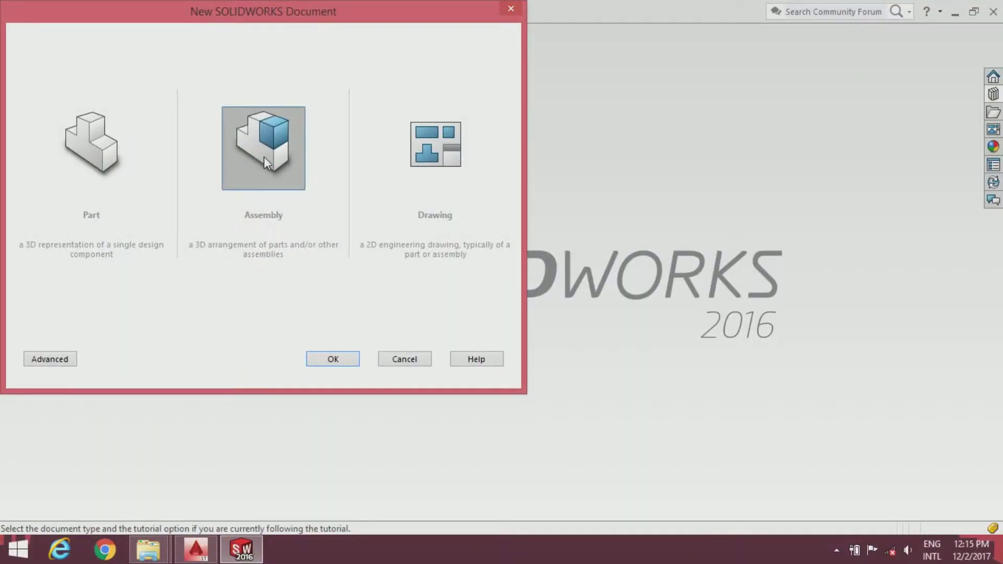
pyautogui.click(332, 360)
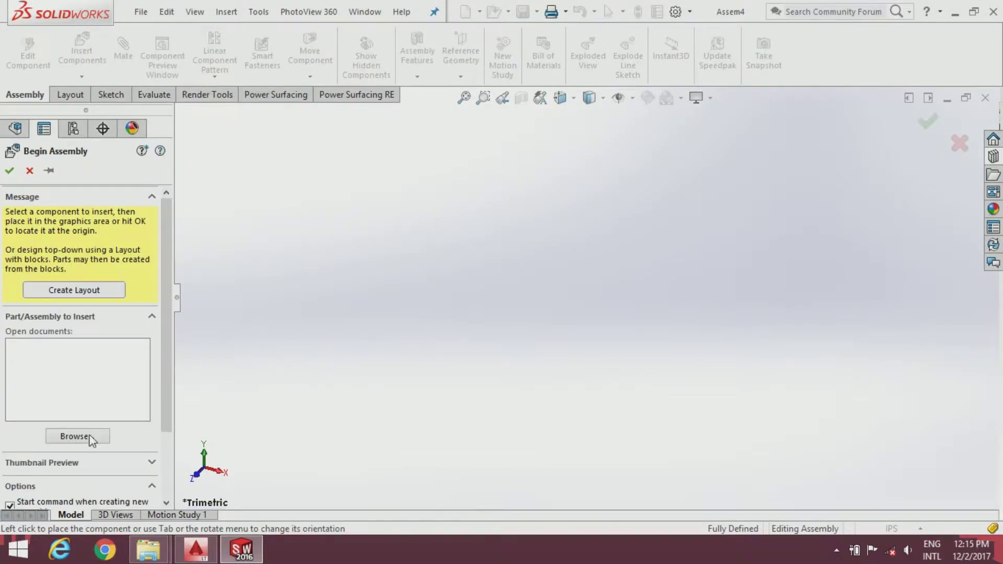
pyautogui.click(89, 437)
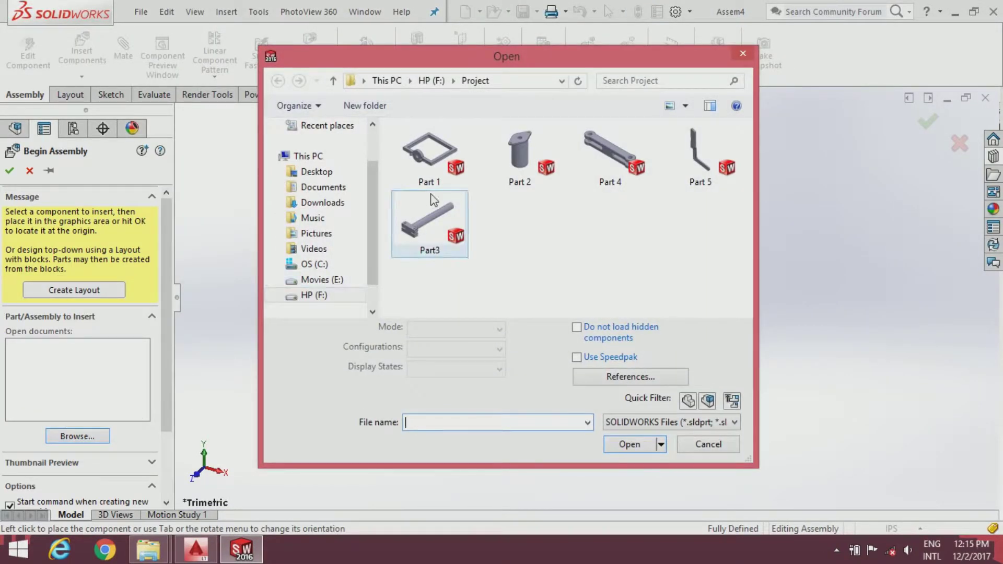
pyautogui.click(742, 54)
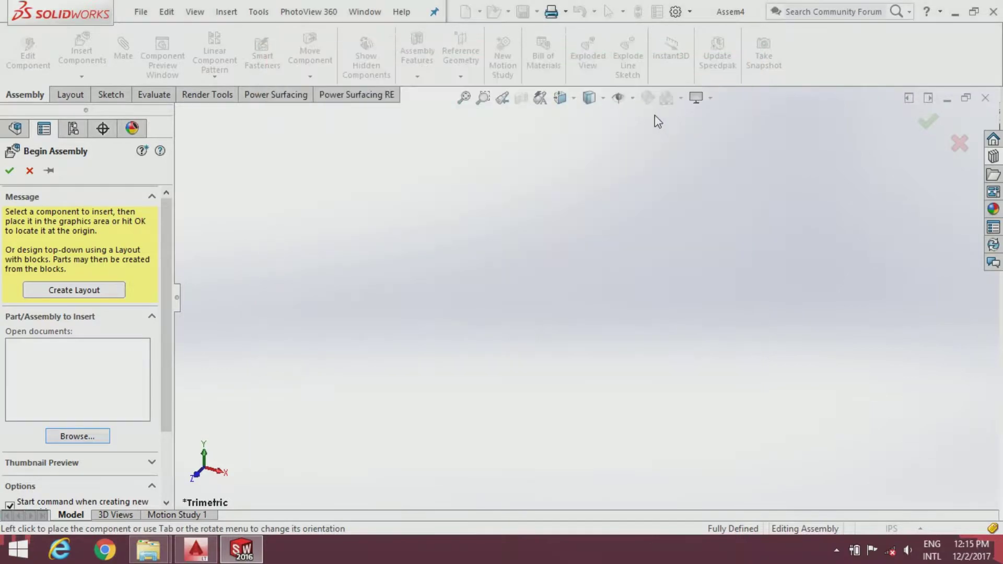
pyautogui.click(632, 98)
pyautogui.click(94, 437)
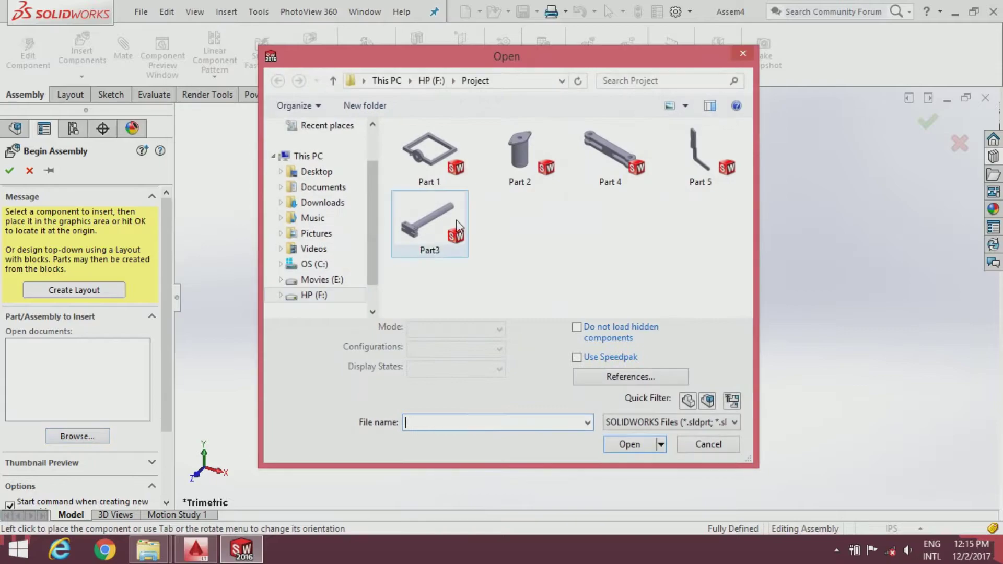
pyautogui.click(441, 180)
pyautogui.click(629, 421)
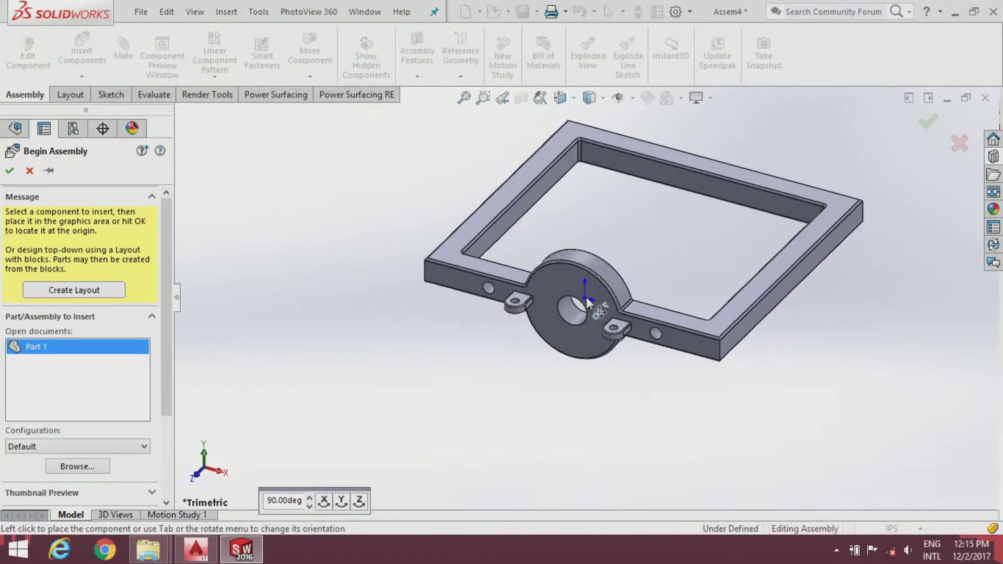
pyautogui.click(585, 297)
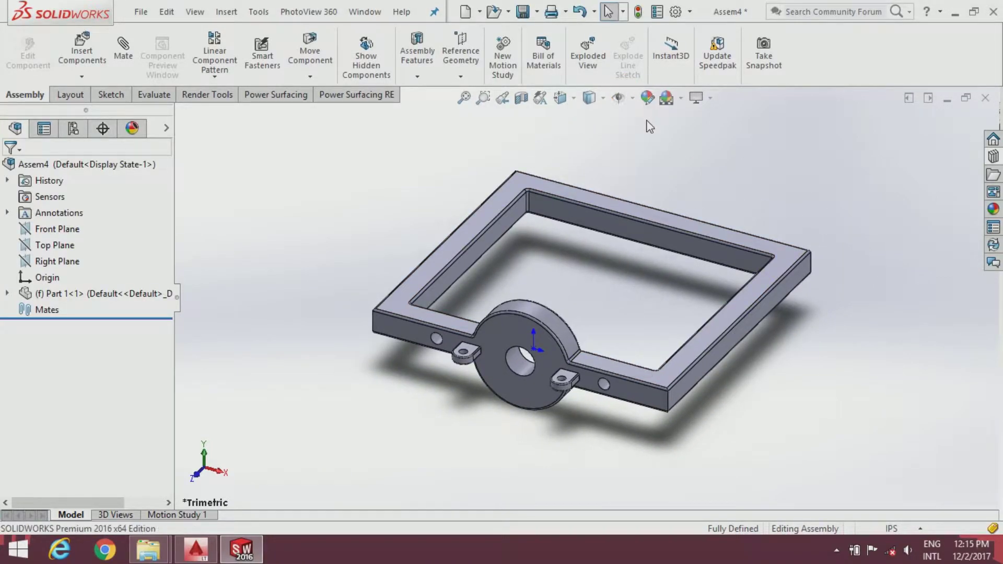
# Step: Insert Part 2, the cylinder with mounting plate, from the Project folder beside the frame
pyautogui.click(632, 104)
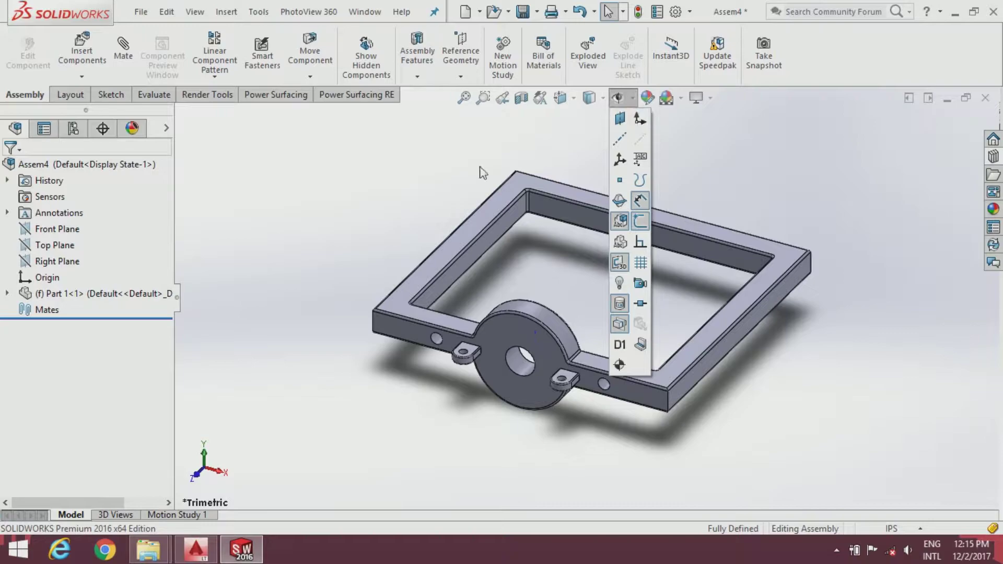
pyautogui.click(410, 184)
pyautogui.click(82, 52)
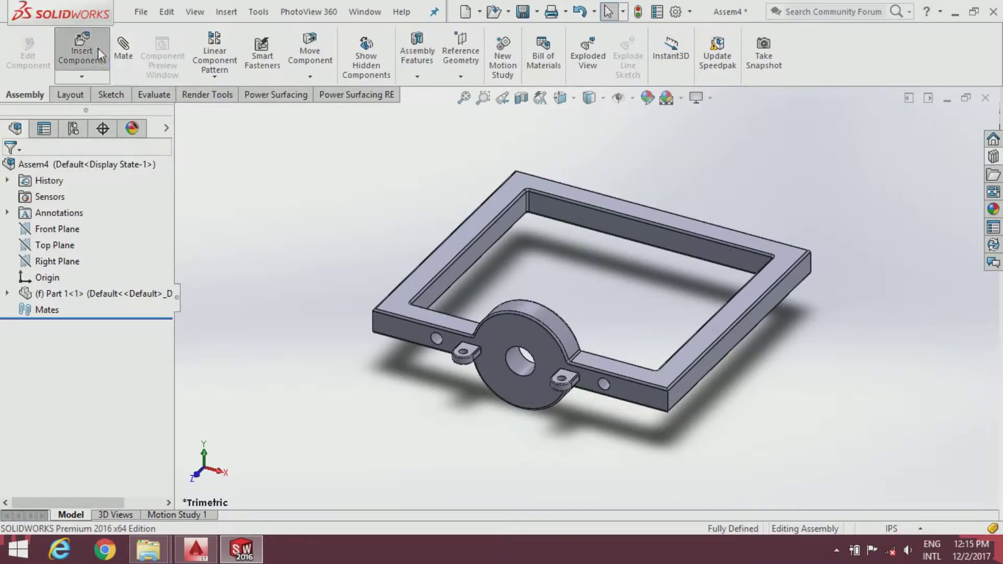
pyautogui.click(82, 423)
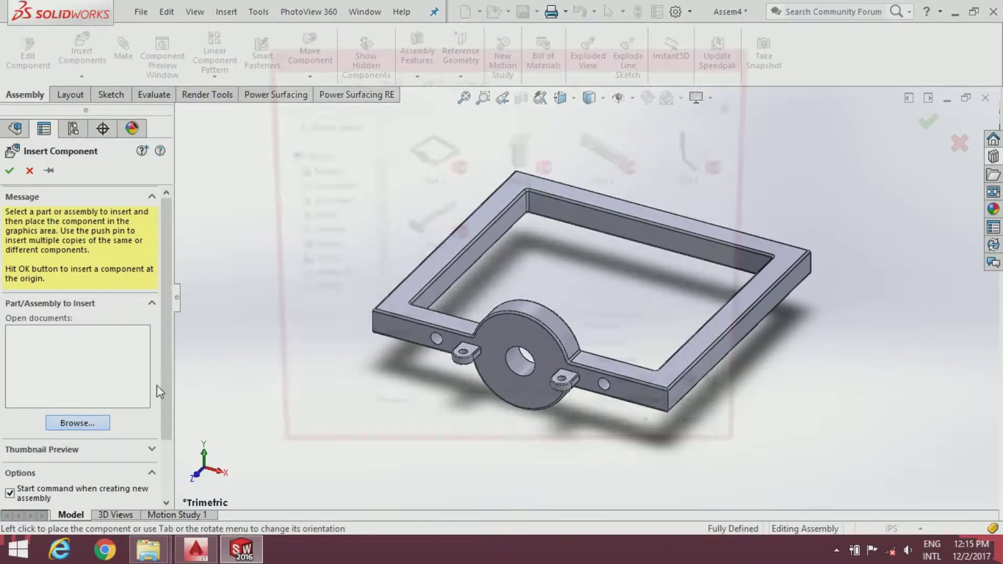
pyautogui.click(517, 167)
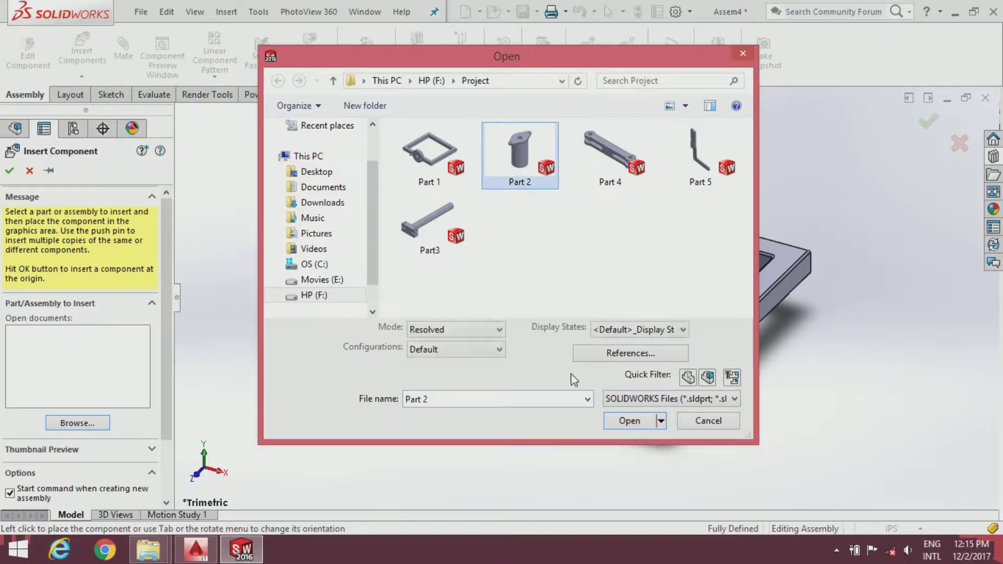
pyautogui.click(621, 421)
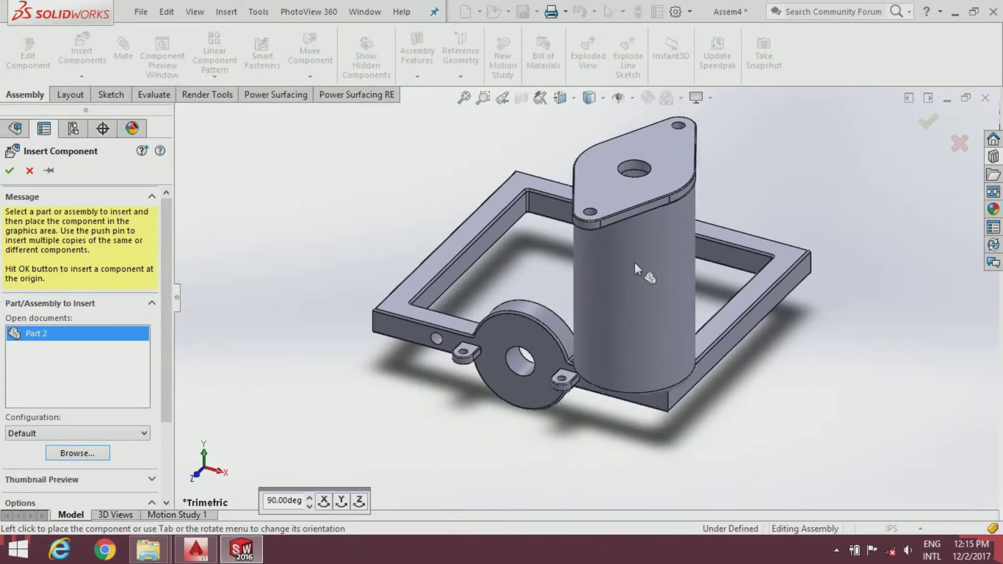
pyautogui.click(632, 261)
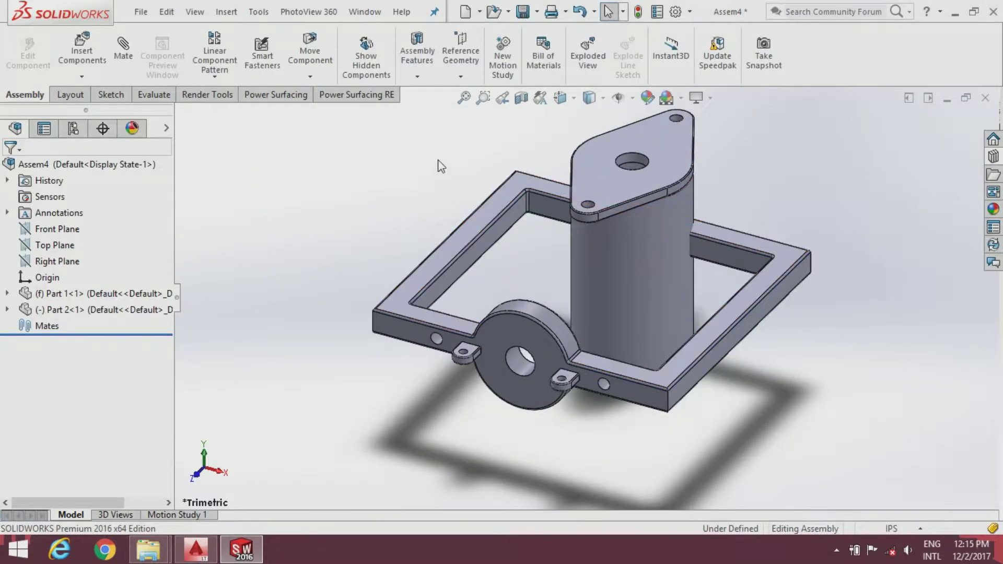
pyautogui.scroll(-2, 521, 210)
# Step: Mate Part 2's mounting plate face coincident with Part 1's clamp face
pyautogui.click(123, 50)
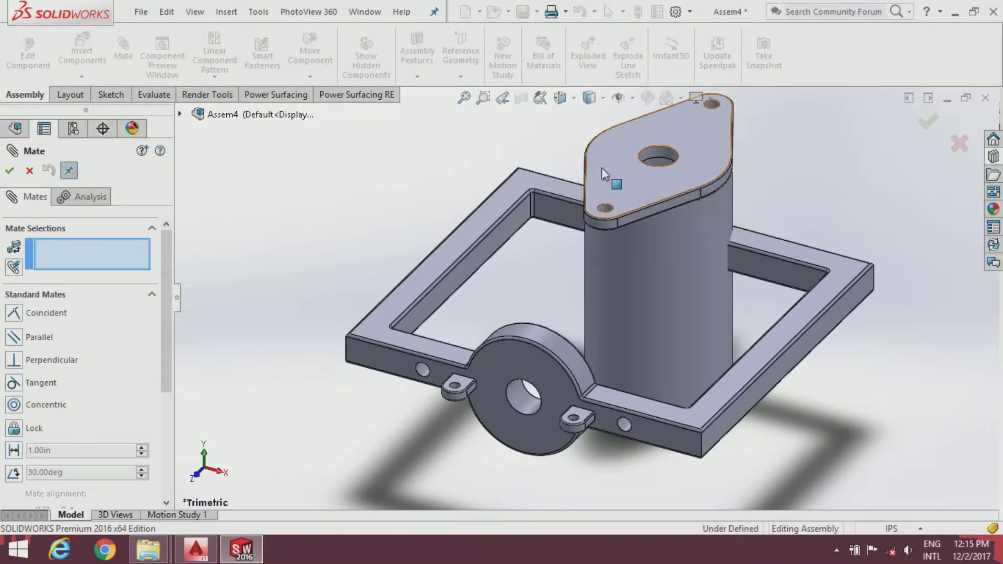
pyautogui.click(617, 173)
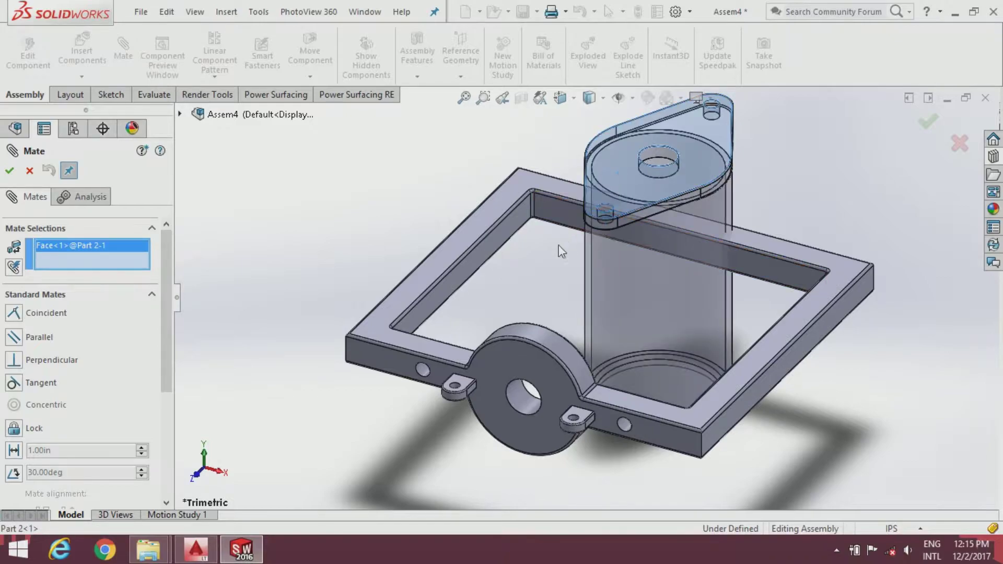
pyautogui.moveTo(575, 250)
pyautogui.mouseDown(button='middle')
pyautogui.moveTo(470, 365)
pyautogui.moveTo(538, 302)
pyautogui.mouseUp(button='middle')
pyautogui.click(421, 396)
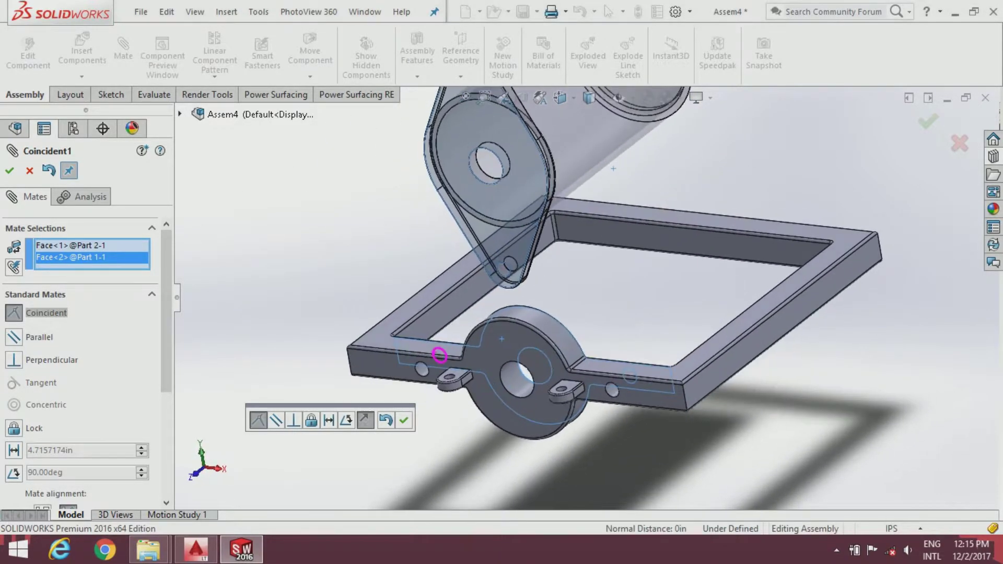
pyautogui.scroll(3, 630, 229)
pyautogui.scroll(-2, 631, 229)
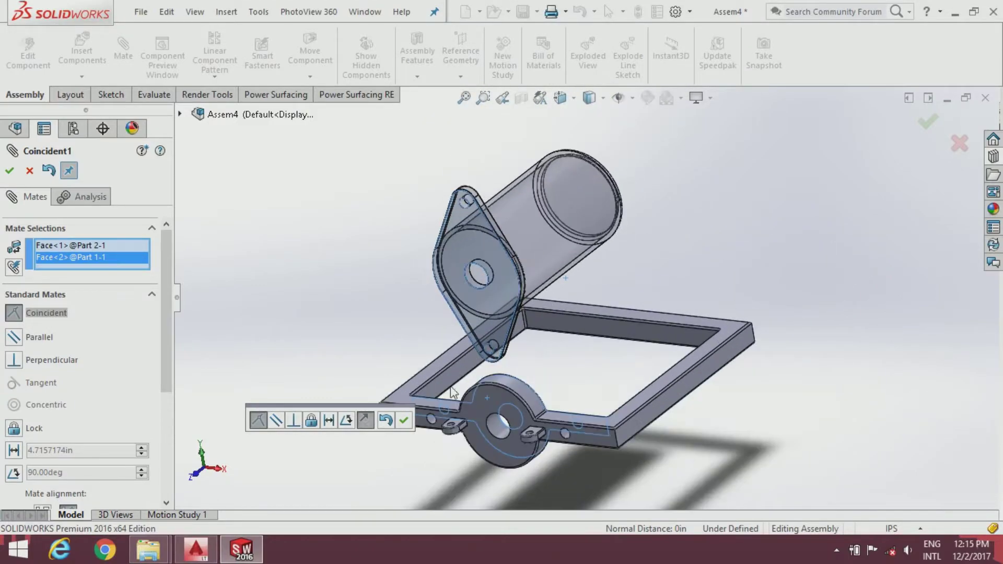
pyautogui.click(403, 420)
pyautogui.scroll(-2, 459, 227)
pyautogui.scroll(-2, 481, 198)
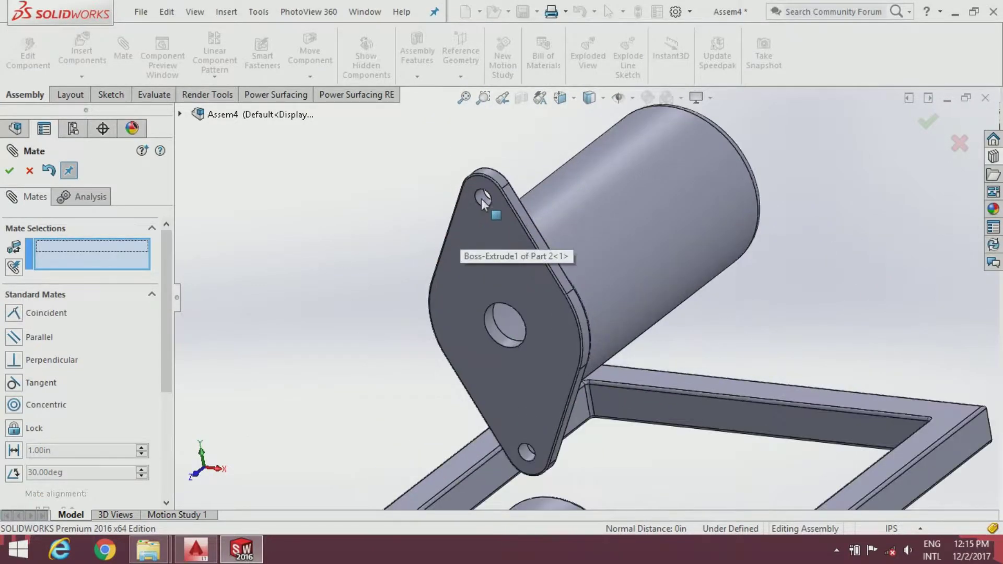
# Step: Make a small hole in Part 2's plate concentric with the frame's hole
pyautogui.click(482, 196)
pyautogui.scroll(2, 494, 311)
pyautogui.scroll(2, 494, 311)
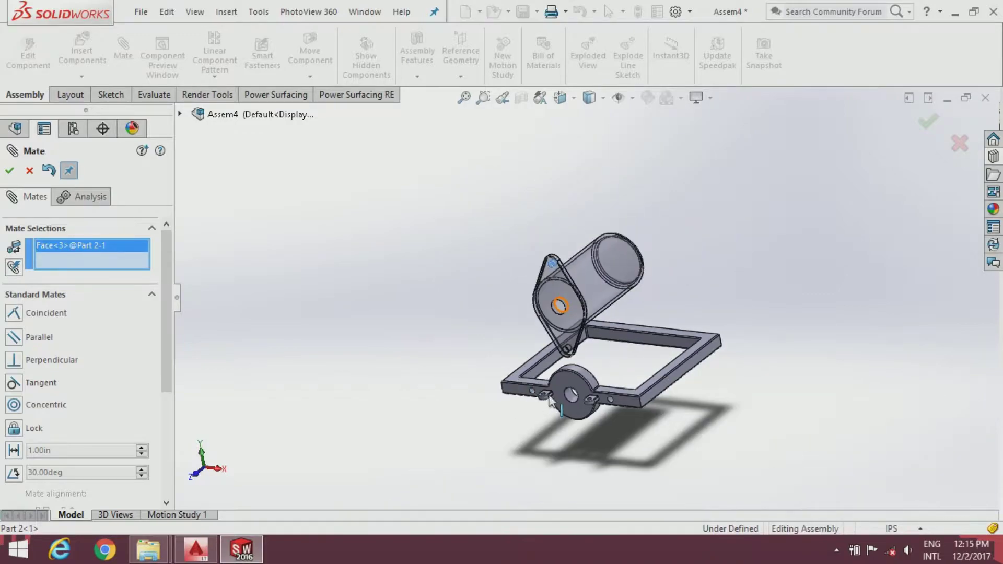
pyautogui.scroll(-3, 531, 340)
pyautogui.scroll(-2, 500, 347)
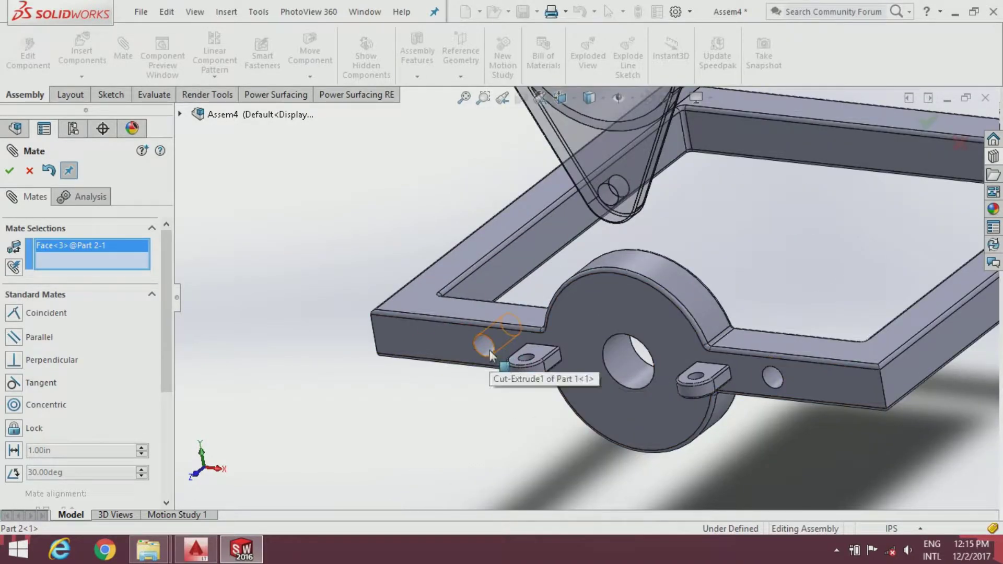
pyautogui.click(488, 349)
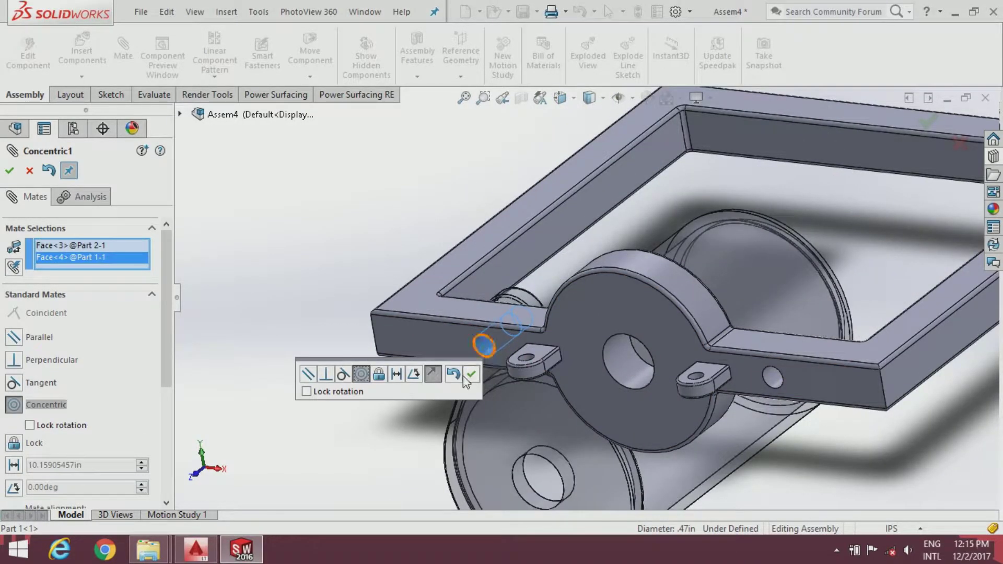
pyautogui.click(471, 374)
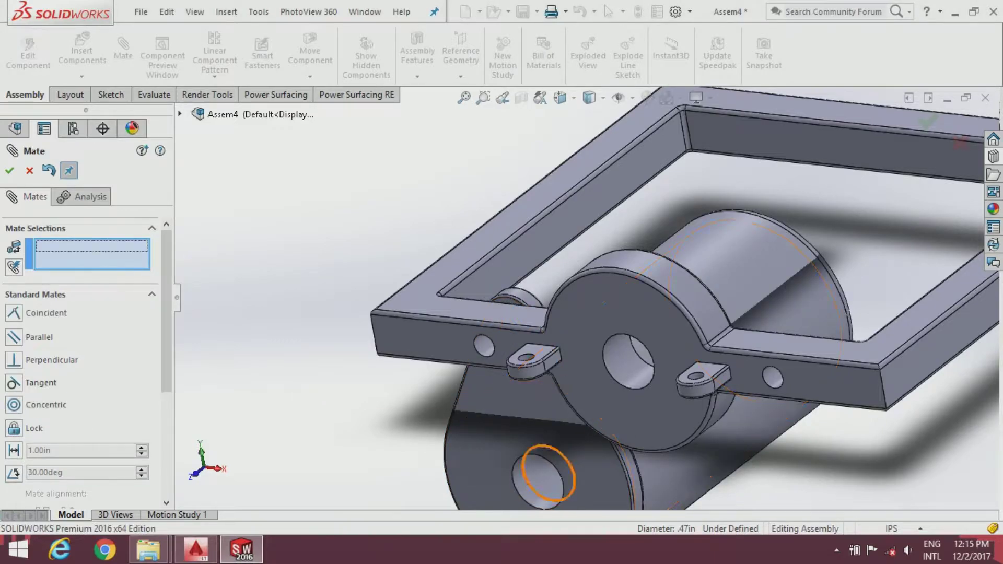
# Step: Make Part 2's central plate hole concentric with the clamp bore, fully defining the assembly
pyautogui.click(533, 477)
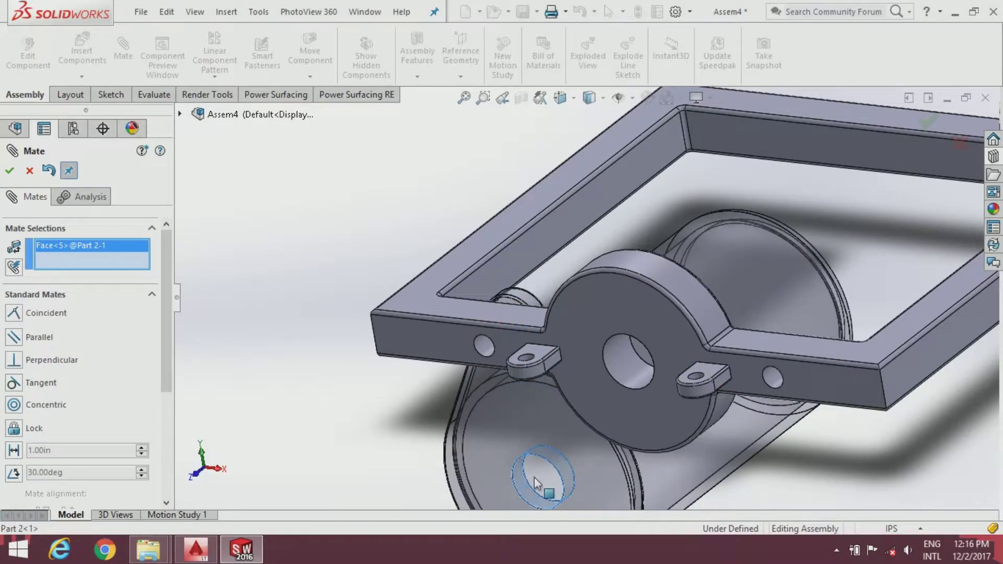
pyautogui.click(616, 373)
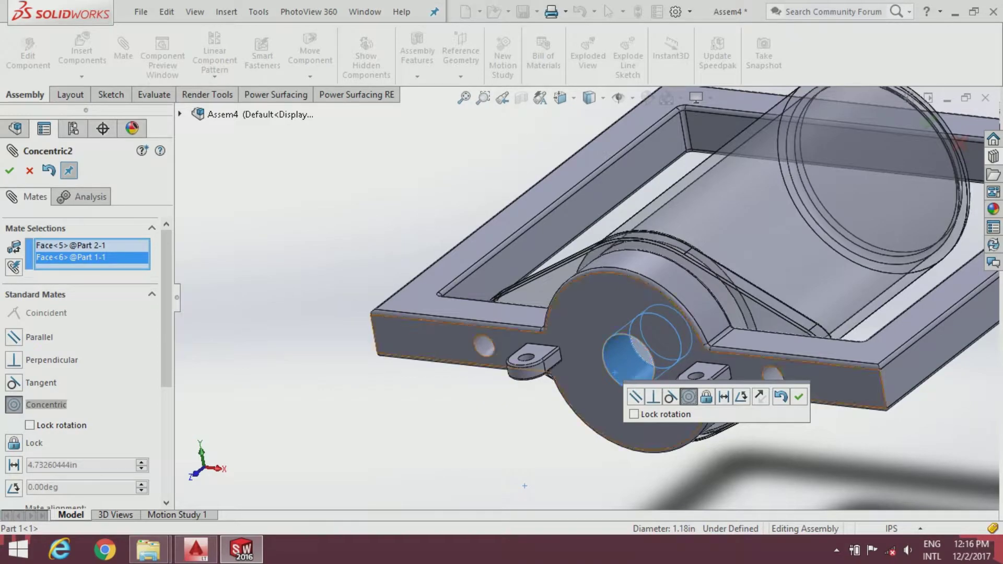
pyautogui.click(797, 398)
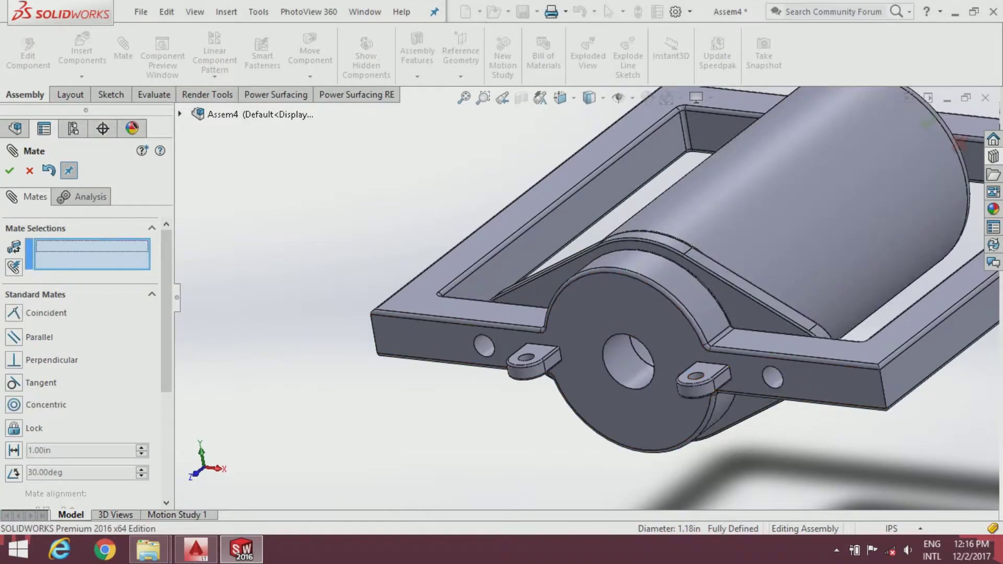
pyautogui.scroll(3, 642, 384)
pyautogui.moveTo(642, 383)
pyautogui.mouseDown(button='middle')
pyautogui.moveTo(719, 370)
pyautogui.moveTo(669, 402)
pyautogui.mouseUp(button='middle')
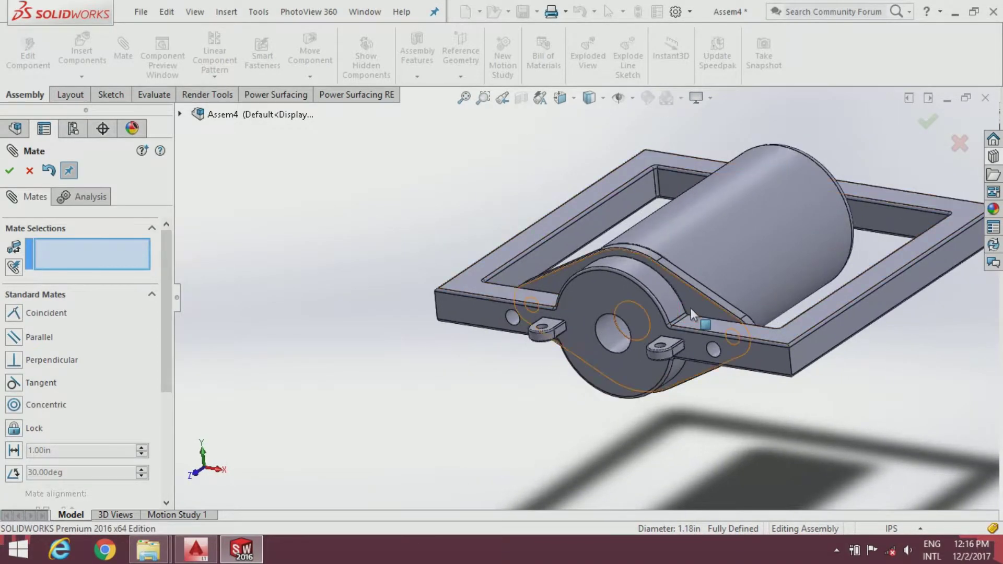
pyautogui.moveTo(723, 272); pyautogui.dragTo(679, 313, button='middle')
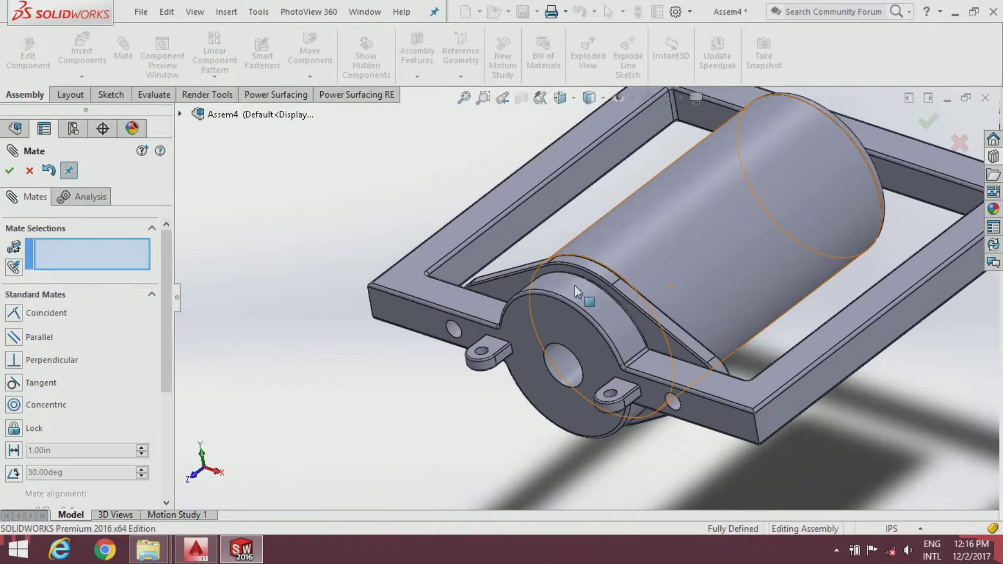
pyautogui.click(12, 173)
# Step: Drag the Toolbox IS Hex Head Hexagon Head Screw (Grade C) into a frame hole
pyautogui.scroll(3, 621, 348)
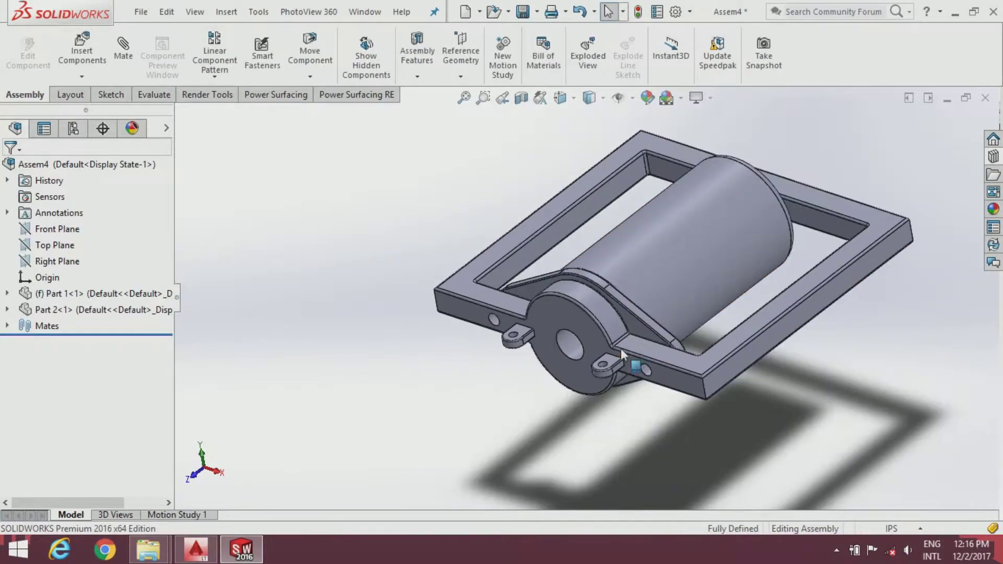
pyautogui.scroll(-3, 620, 349)
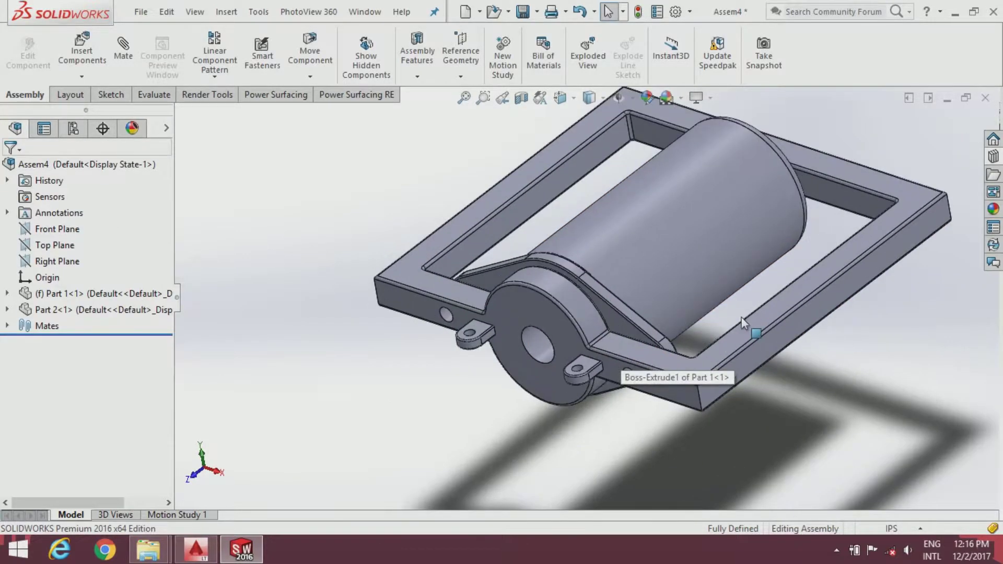
pyautogui.click(998, 163)
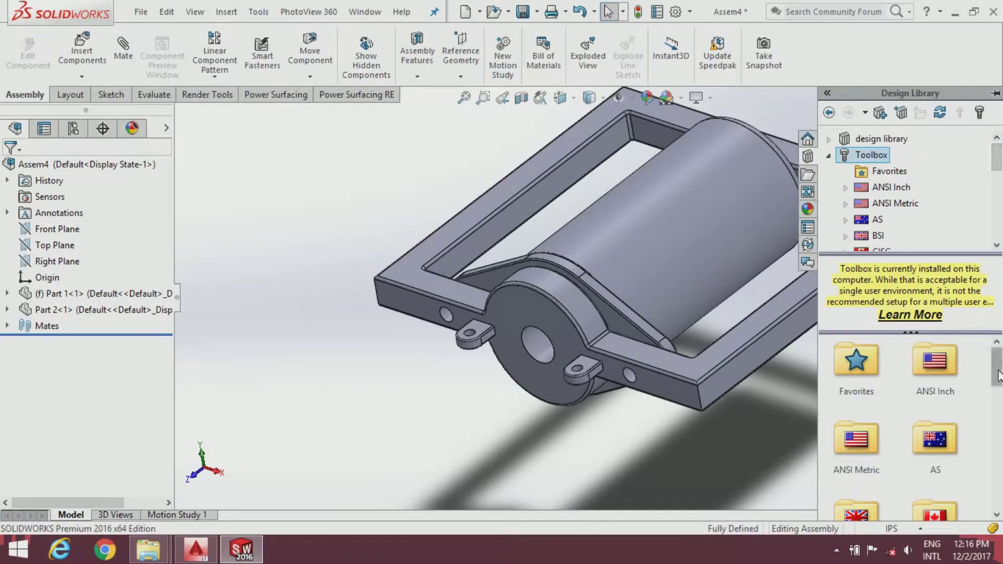
pyautogui.moveTo(999, 376); pyautogui.dragTo(999, 424)
pyautogui.doubleClick(869, 443)
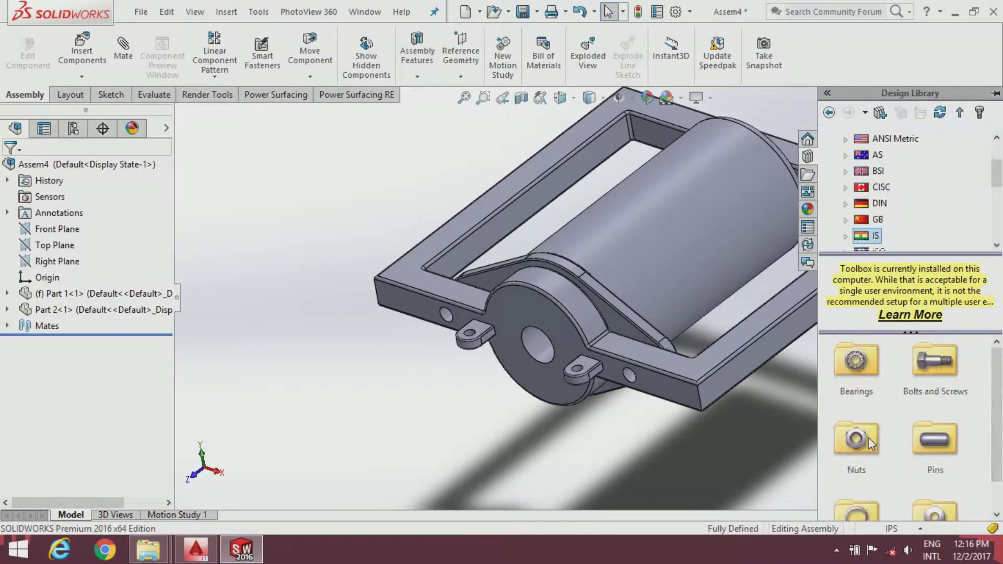
pyautogui.doubleClick(937, 368)
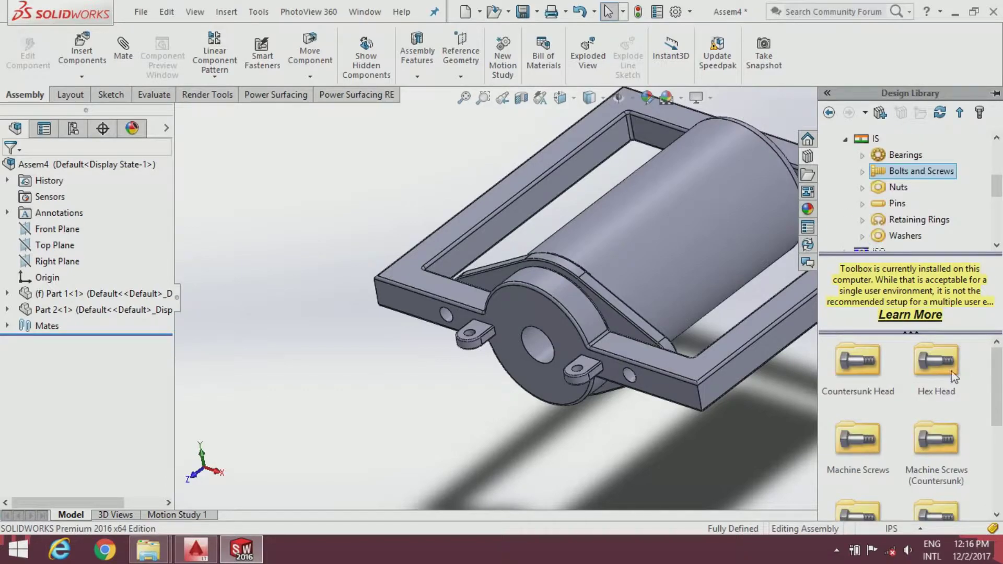
pyautogui.doubleClick(950, 374)
pyautogui.moveTo(996, 371); pyautogui.dragTo(999, 442)
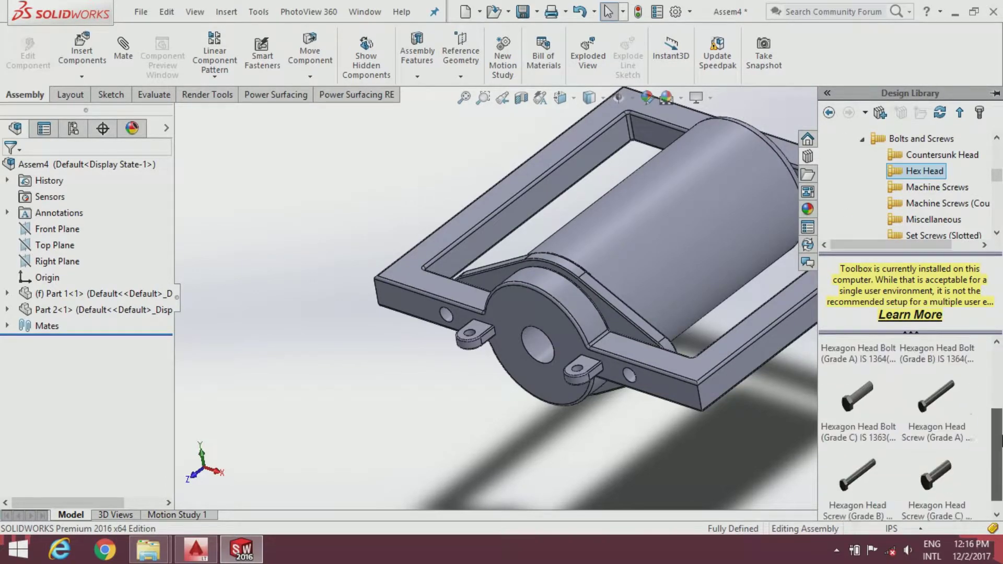
pyautogui.moveTo(934, 459)
pyautogui.mouseDown()
pyautogui.moveTo(792, 448)
pyautogui.moveTo(635, 378)
pyautogui.mouseUp()
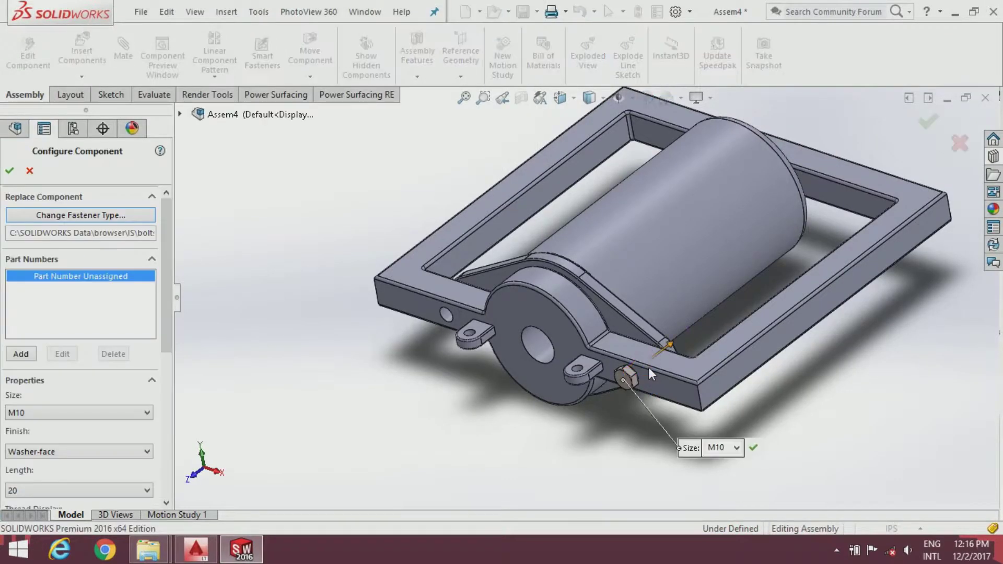
# Step: Size the first hexagon head screw to M10 with length 50 in its pivot hole
pyautogui.scroll(-2, 665, 368)
pyautogui.scroll(-1, 665, 367)
pyautogui.moveTo(674, 376); pyautogui.dragTo(720, 370, button='middle')
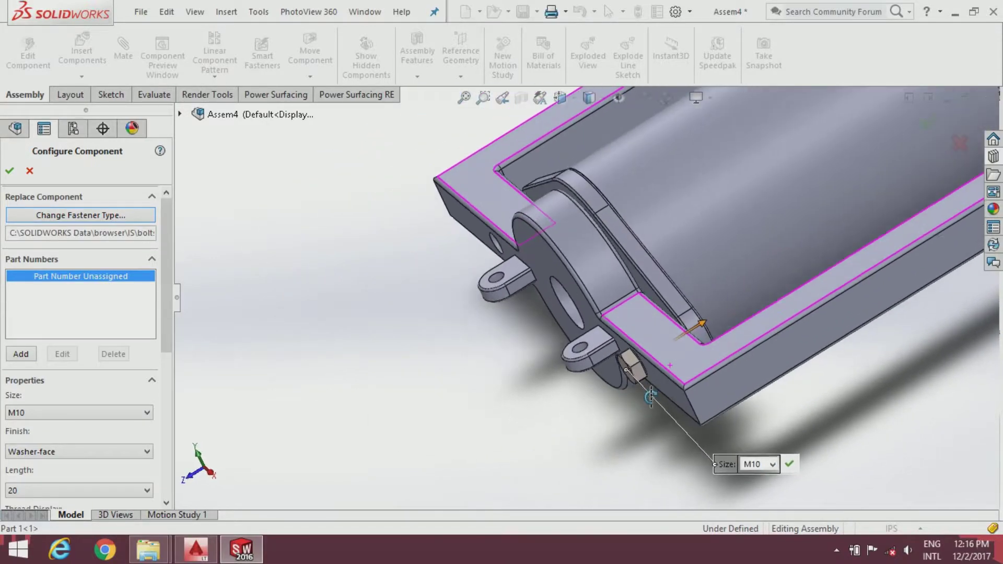
pyautogui.scroll(-1, 723, 323)
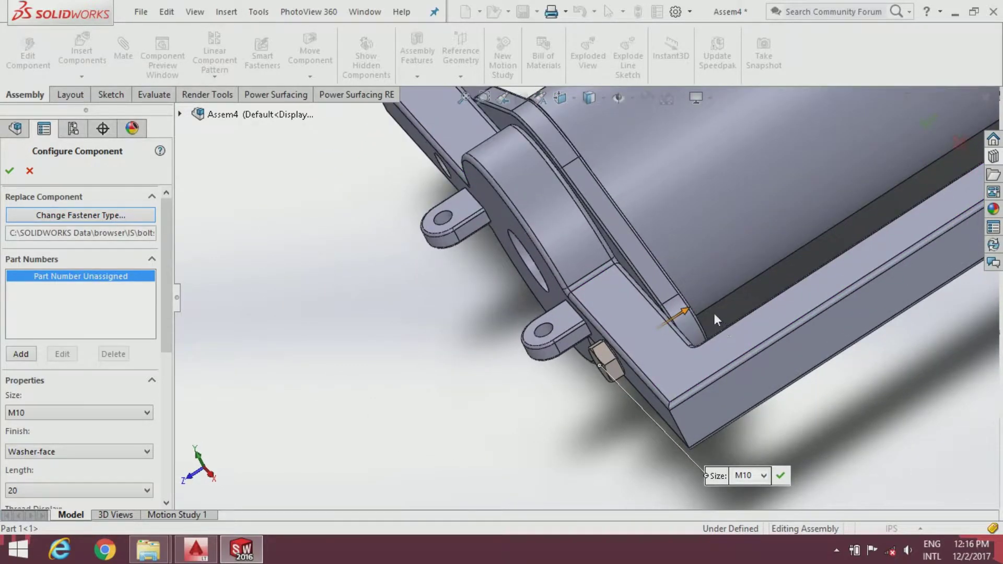
pyautogui.moveTo(689, 309); pyautogui.dragTo(757, 271)
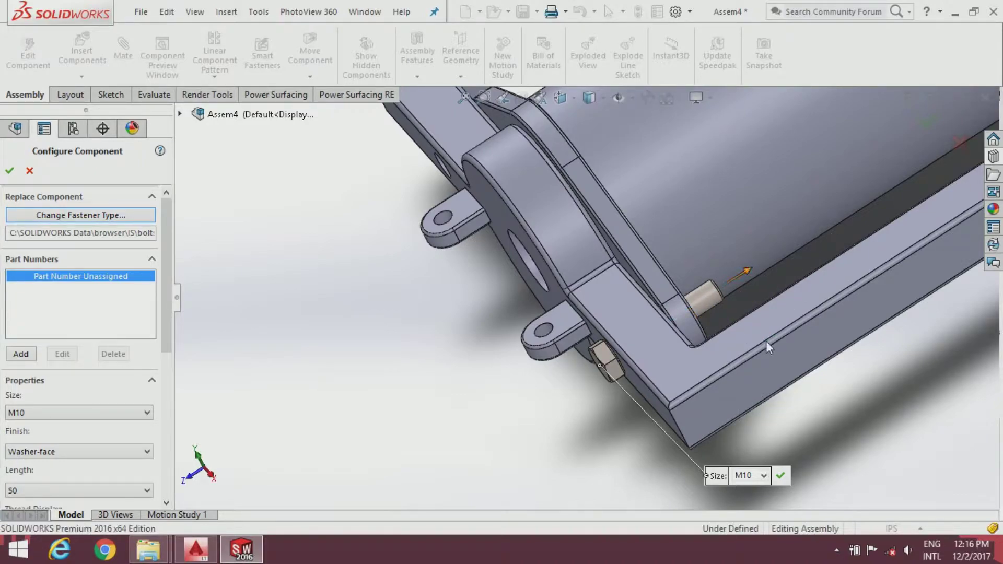
pyautogui.moveTo(765, 340)
pyautogui.mouseDown(button='middle')
pyautogui.moveTo(698, 302)
pyautogui.moveTo(624, 279)
pyautogui.moveTo(527, 214)
pyautogui.mouseUp(button='middle')
pyautogui.scroll(-3, 527, 214)
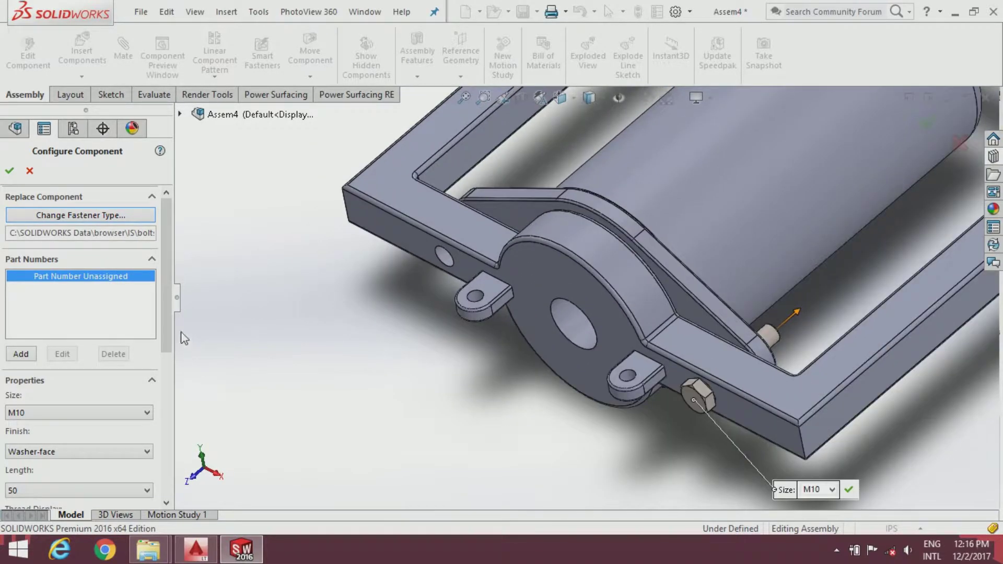
pyautogui.moveTo(168, 329)
pyautogui.mouseDown()
pyautogui.moveTo(161, 401)
pyautogui.moveTo(159, 359)
pyautogui.mouseUp()
pyautogui.scroll(2, 474, 323)
pyautogui.scroll(1, 465, 293)
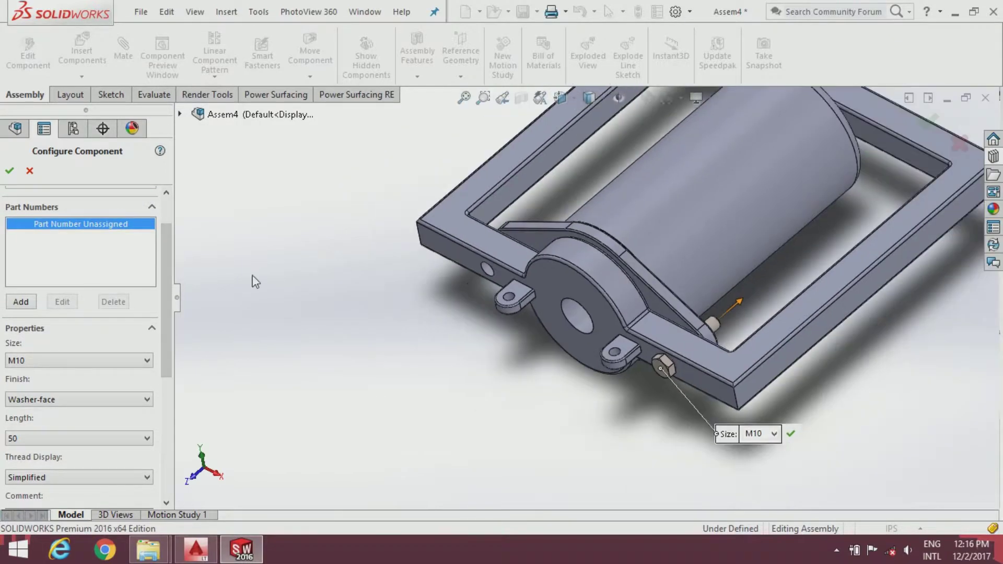
pyautogui.moveTo(164, 308); pyautogui.dragTo(166, 257)
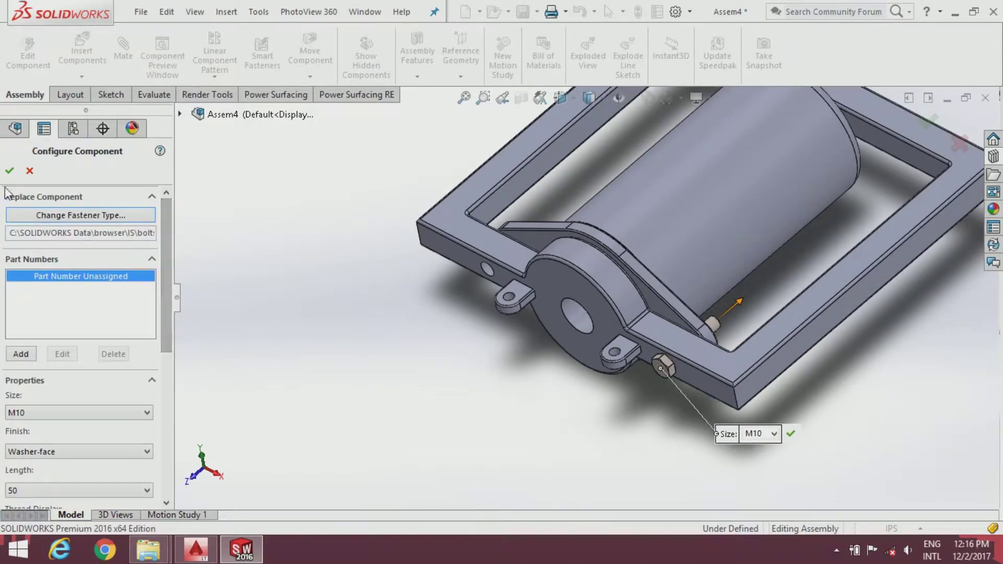
pyautogui.click(10, 171)
# Step: Place a second M10 x 50 screw in the other pivot hole
pyautogui.scroll(-2, 509, 211)
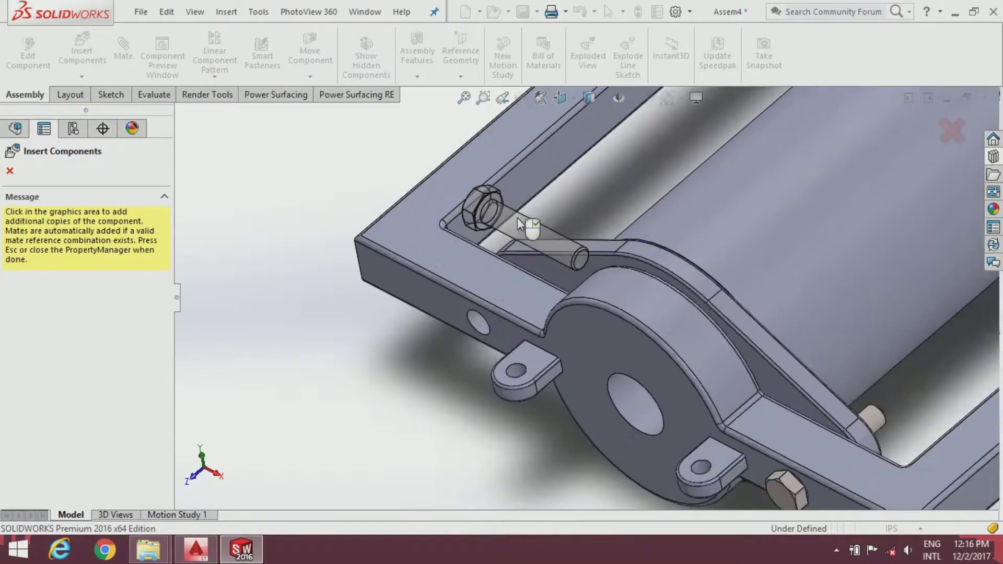
pyautogui.scroll(-2, 509, 211)
pyautogui.click(461, 346)
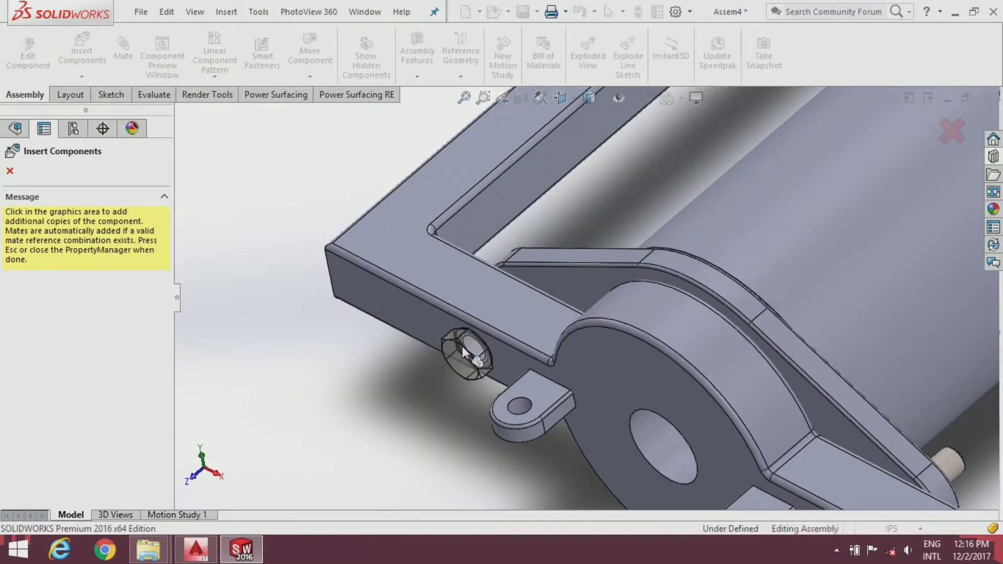
pyautogui.scroll(1, 461, 345)
pyautogui.scroll(1, 530, 327)
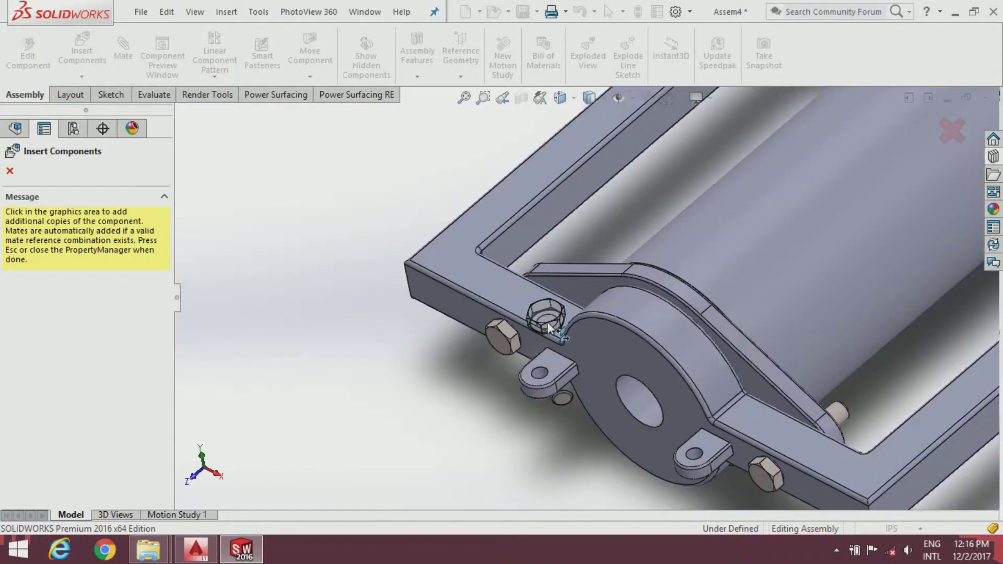
# Step: Drag Hexagon Nut Style 2 from the IS Nuts > Hex Nuts library onto the screw end
pyautogui.click(10, 171)
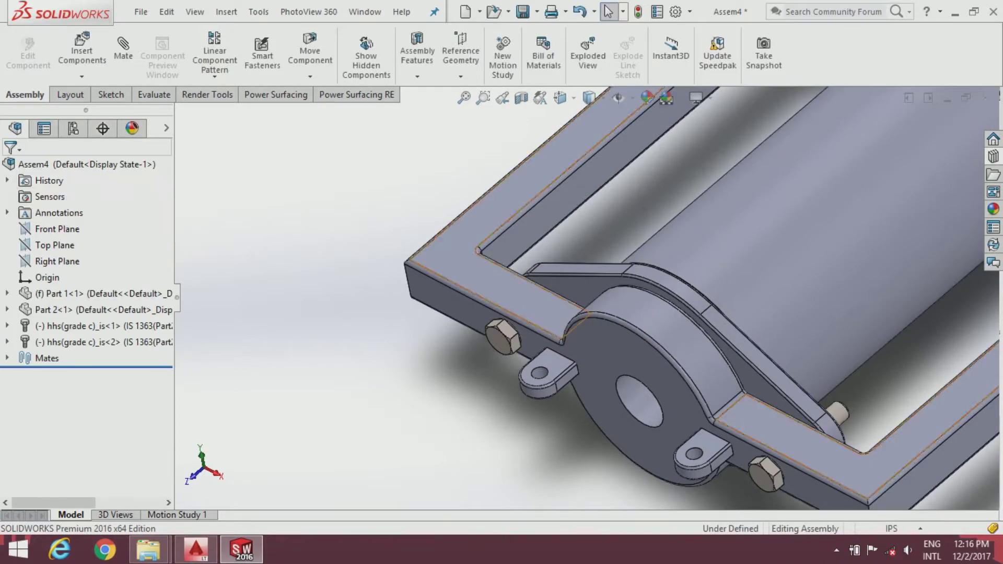
pyautogui.click(992, 157)
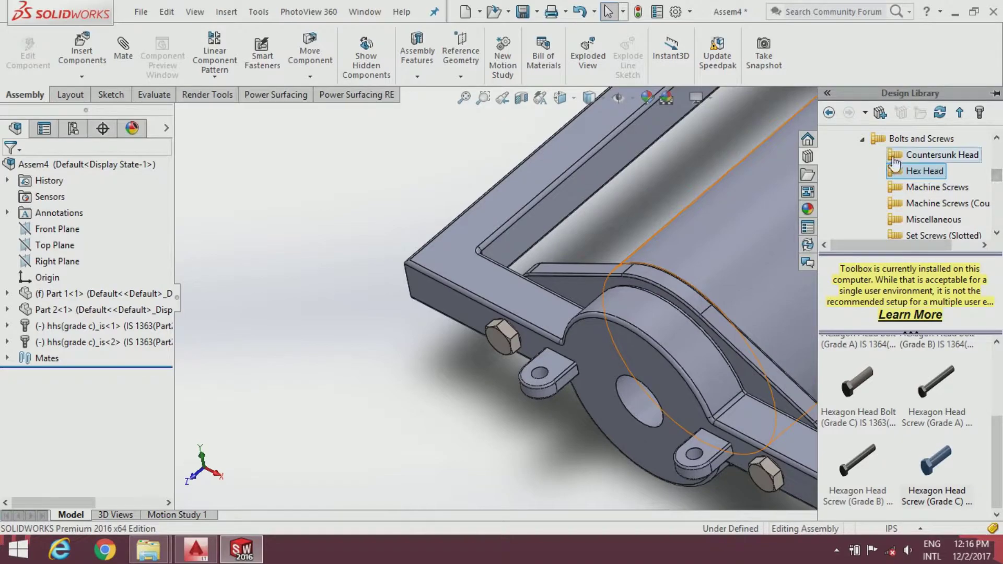
pyautogui.click(867, 141)
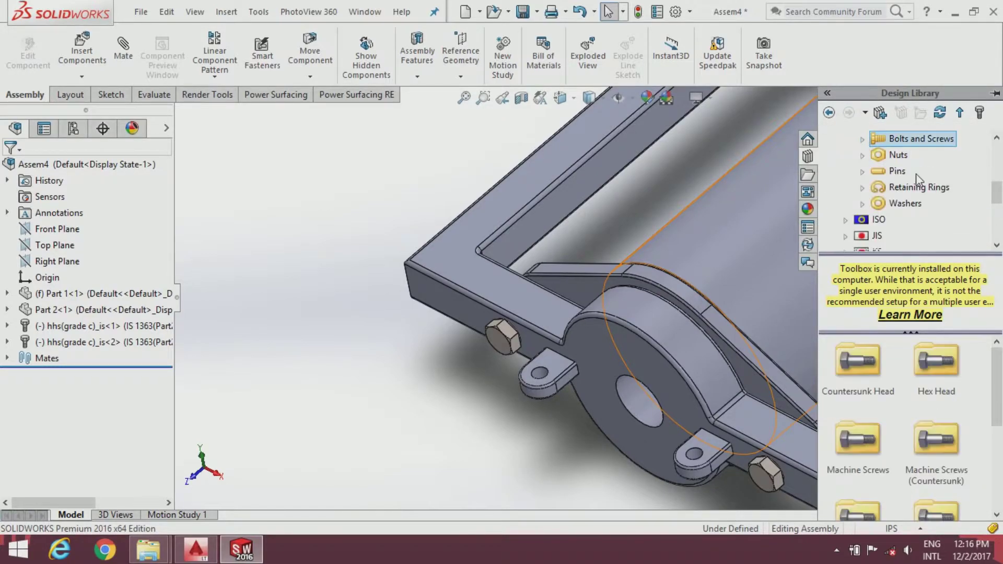
pyautogui.click(898, 203)
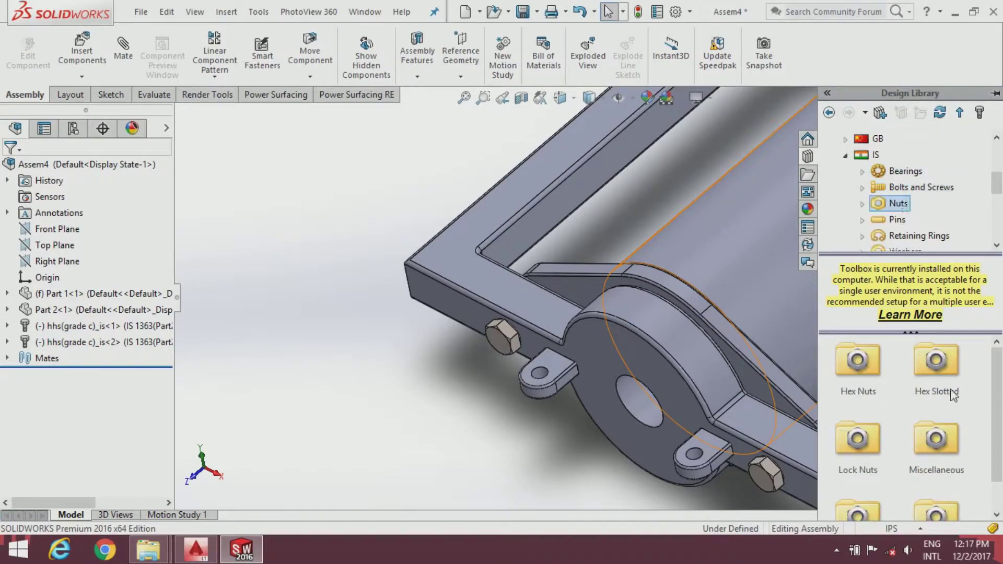
pyautogui.doubleClick(849, 368)
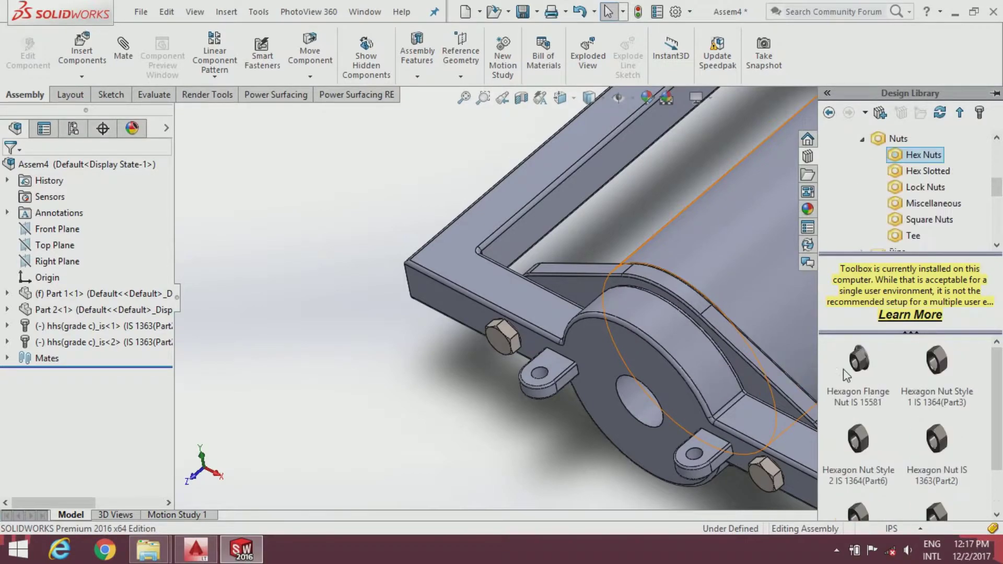
pyautogui.scroll(3, 642, 402)
pyautogui.scroll(-2, 643, 402)
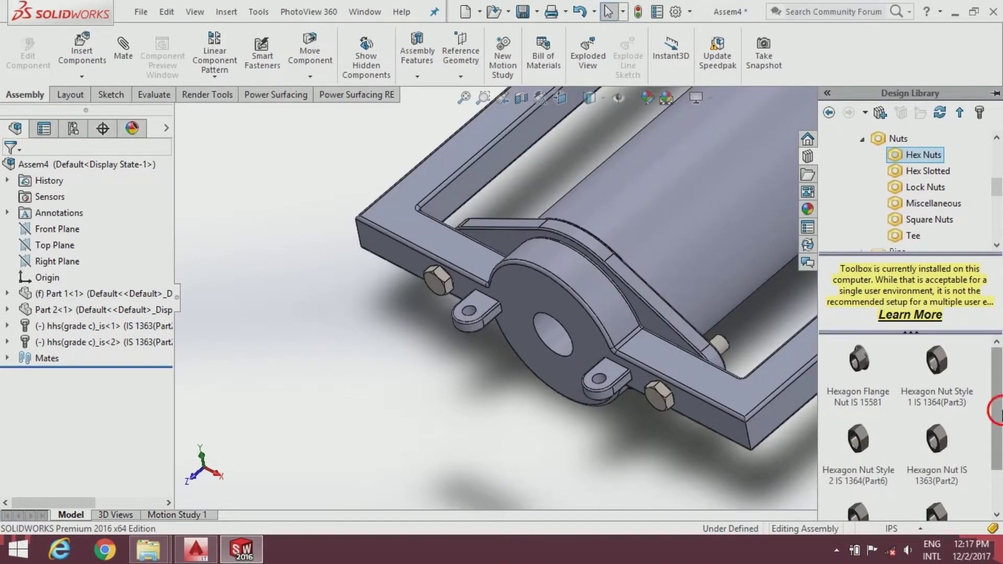
pyautogui.moveTo(997, 410); pyautogui.dragTo(997, 436)
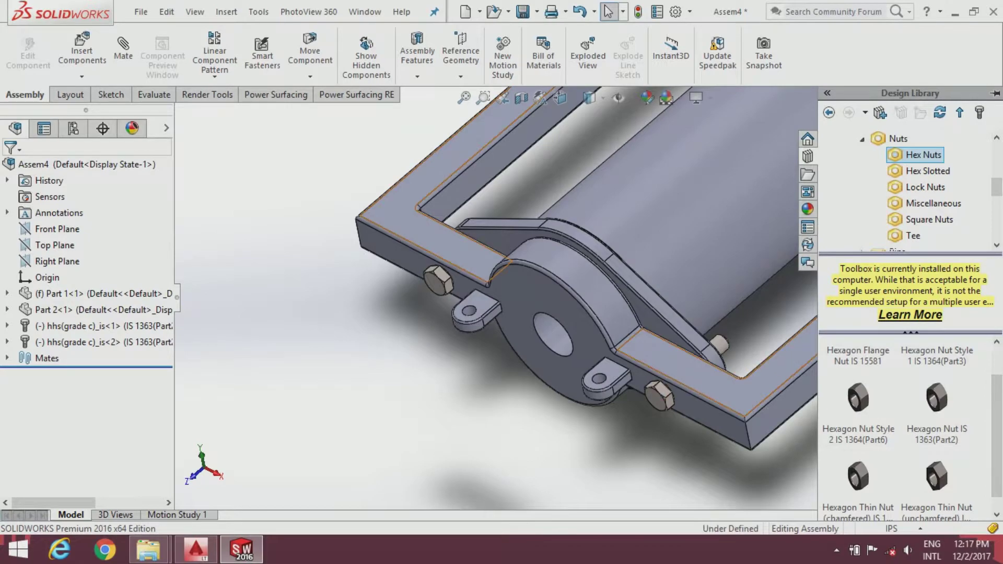
pyautogui.scroll(-2, 758, 342)
pyautogui.scroll(-1, 758, 342)
pyautogui.scroll(-2, 758, 342)
pyautogui.scroll(-2, 758, 342)
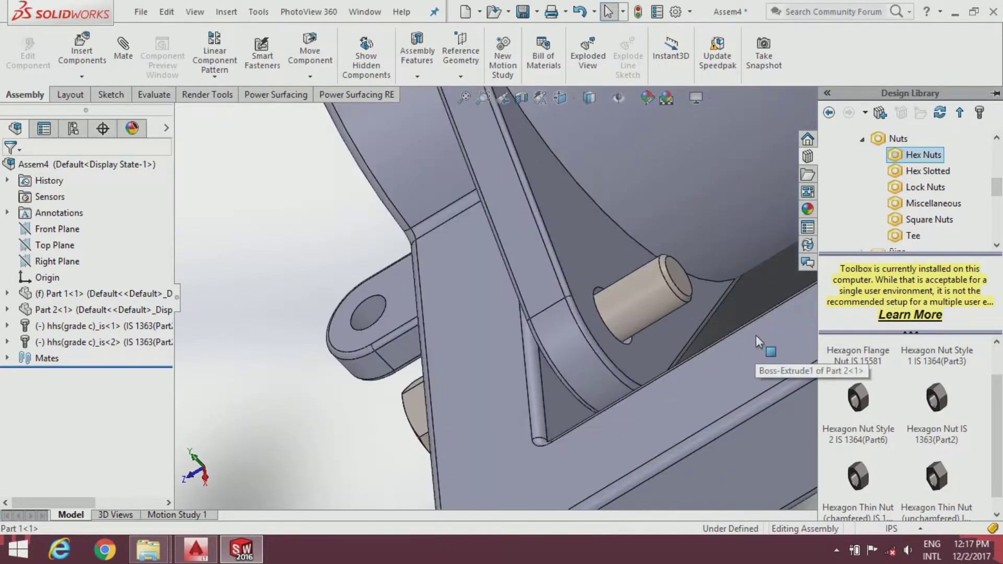
pyautogui.moveTo(858, 399)
pyautogui.mouseDown()
pyautogui.moveTo(643, 332)
pyautogui.moveTo(615, 345)
pyautogui.mouseUp()
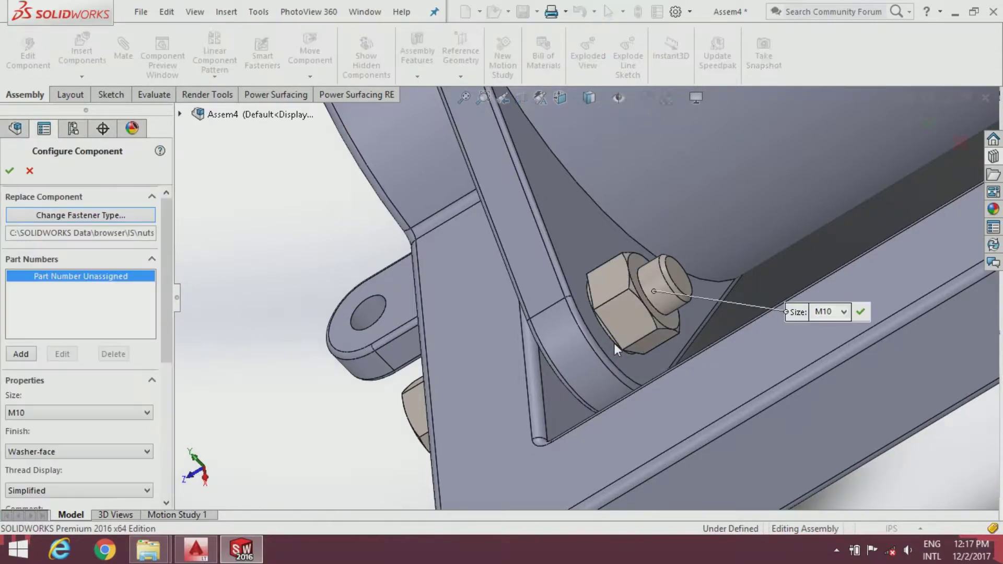
# Step: Set the first M10 nut's finish to Double Chamfer
pyautogui.scroll(-1, 166, 376)
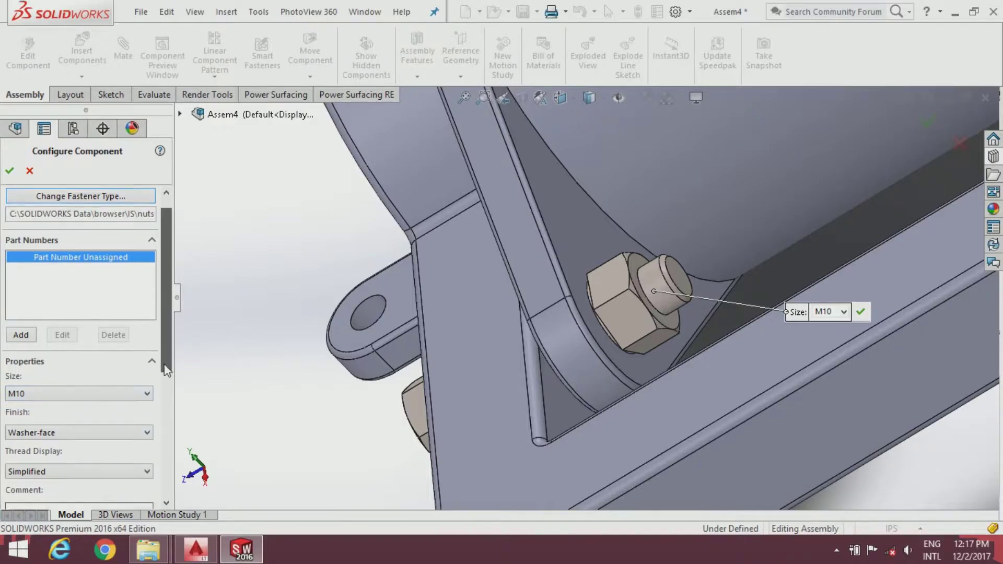
pyautogui.scroll(-2, 162, 389)
pyautogui.click(92, 374)
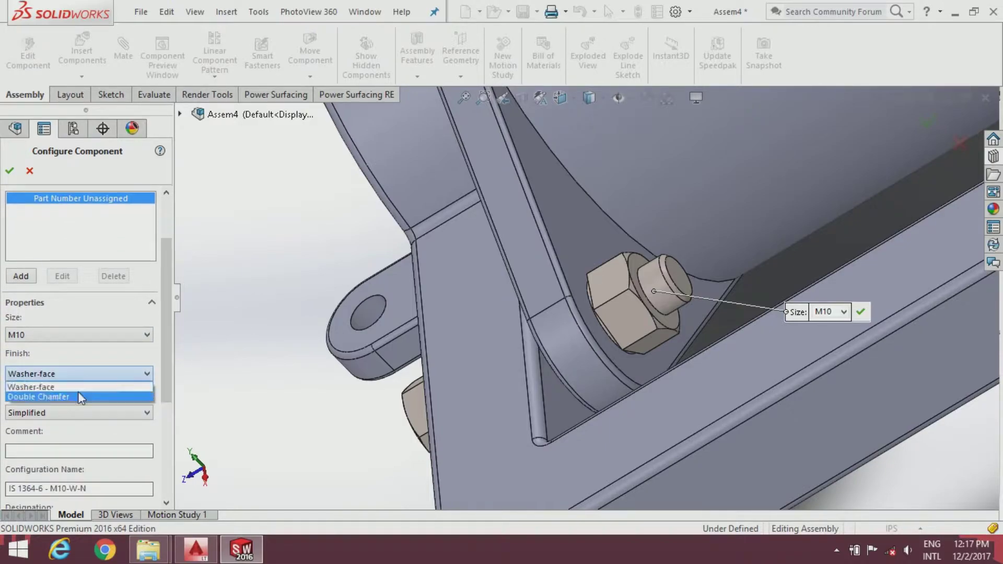
pyautogui.click(78, 397)
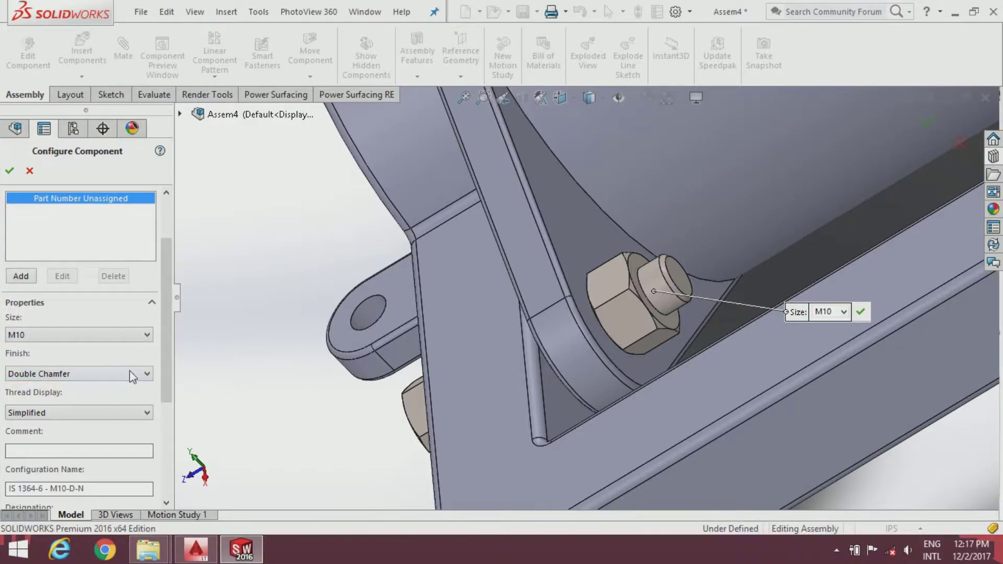
pyautogui.scroll(2, 171, 318)
pyautogui.scroll(1, 170, 318)
pyautogui.scroll(2, 291, 292)
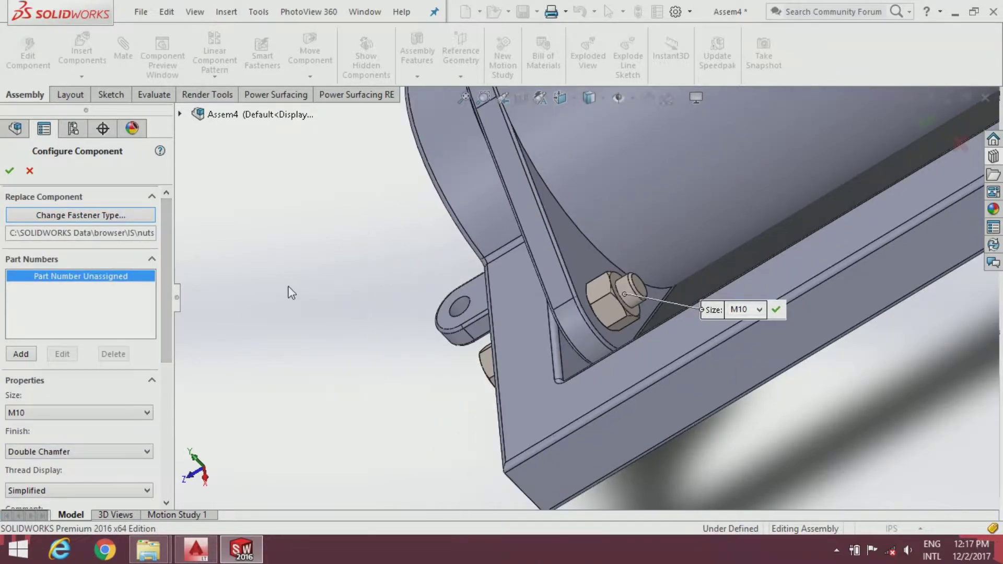
pyautogui.scroll(3, 291, 292)
pyautogui.moveTo(291, 293)
pyautogui.mouseDown(button='middle')
pyautogui.moveTo(515, 396)
pyautogui.moveTo(416, 221)
pyautogui.moveTo(393, 228)
pyautogui.mouseUp(button='middle')
pyautogui.scroll(-4, 392, 229)
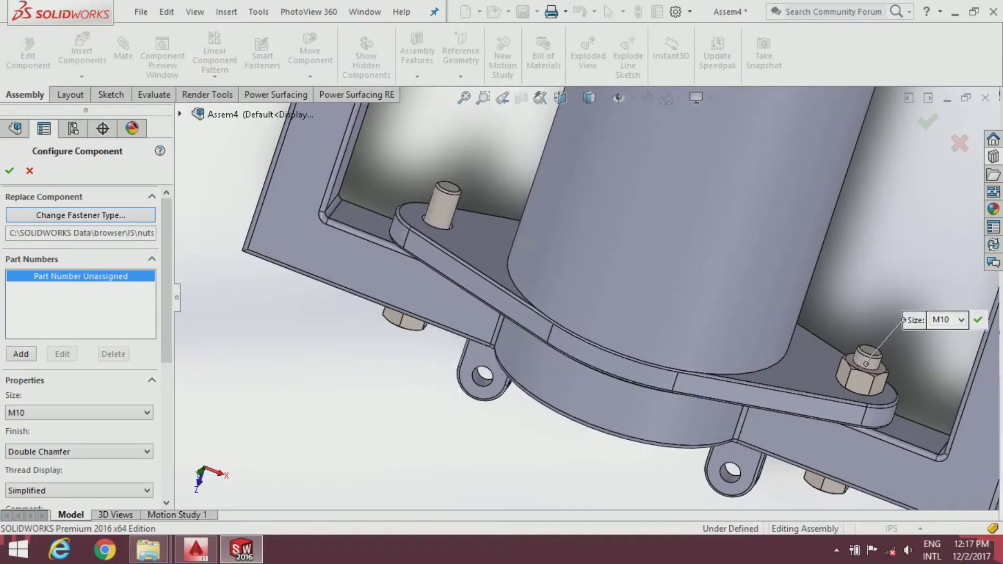
pyautogui.click(10, 170)
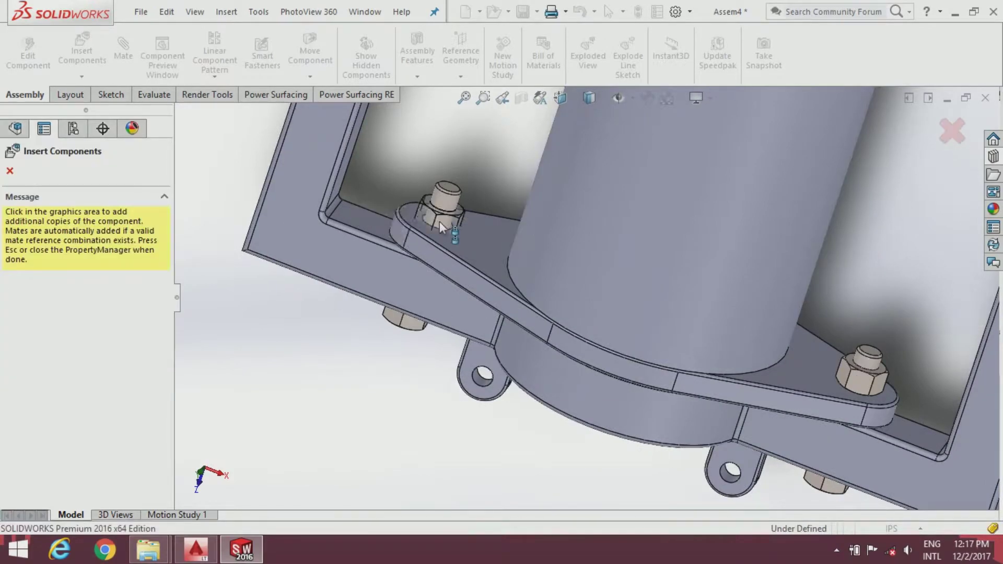
# Step: Add a second Double Chamfer M10 nut onto the other screw
pyautogui.click(463, 239)
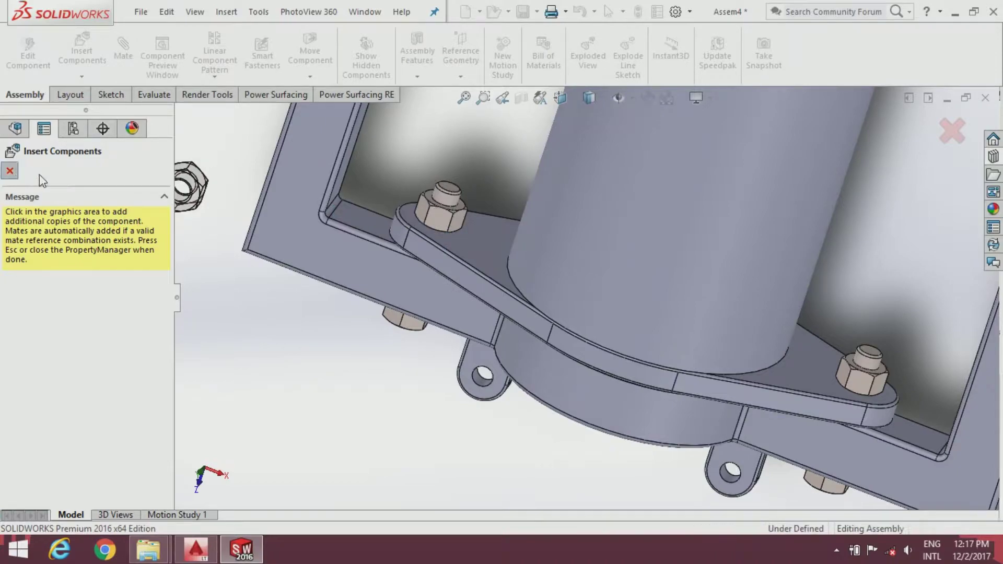
pyautogui.click(11, 171)
pyautogui.moveTo(457, 381)
pyautogui.mouseDown(button='middle')
pyautogui.moveTo(521, 277)
pyautogui.moveTo(565, 319)
pyautogui.mouseUp(button='middle')
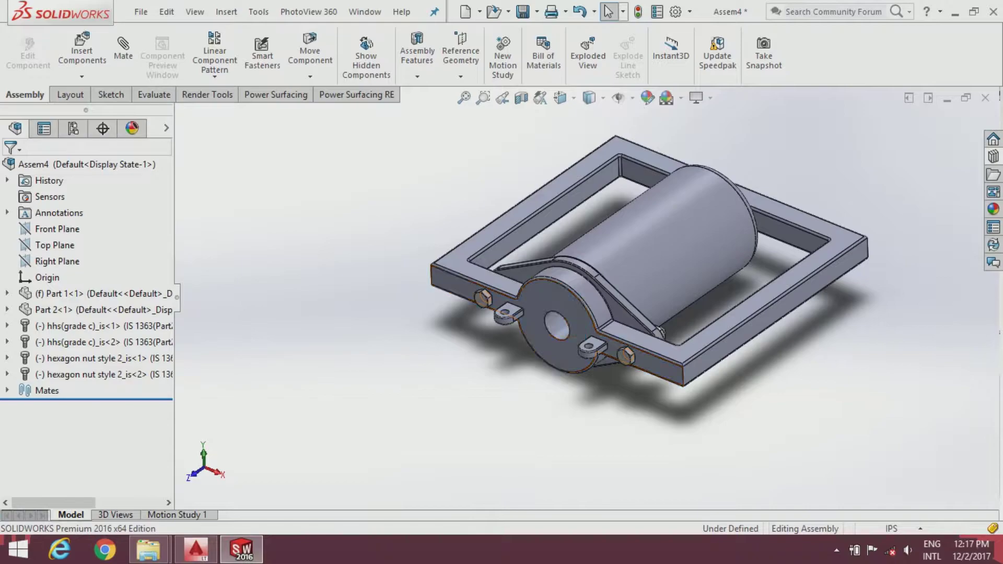
# Step: Insert the Part3 shaft from the Project folder into the assembly
pyautogui.click(72, 46)
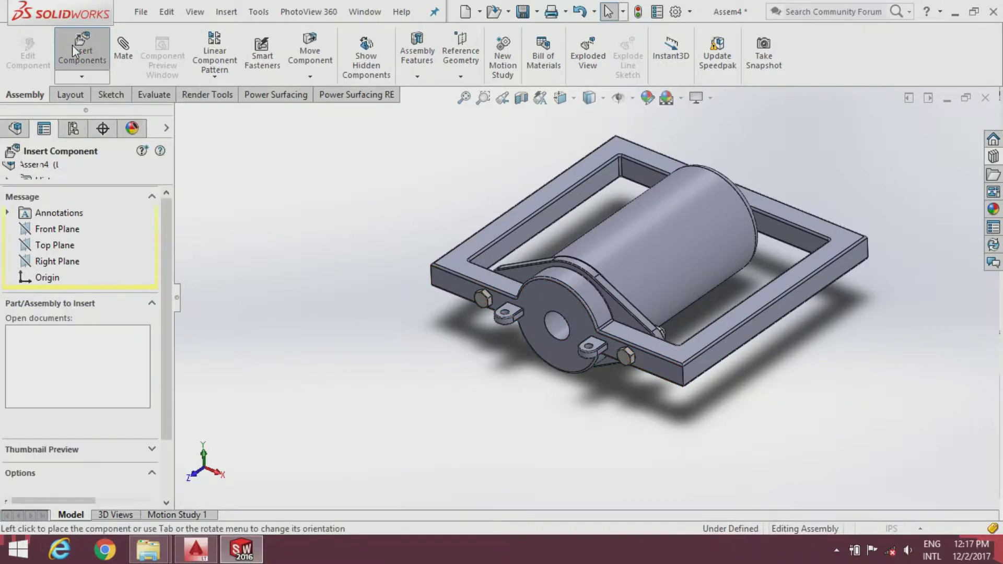
pyautogui.click(77, 422)
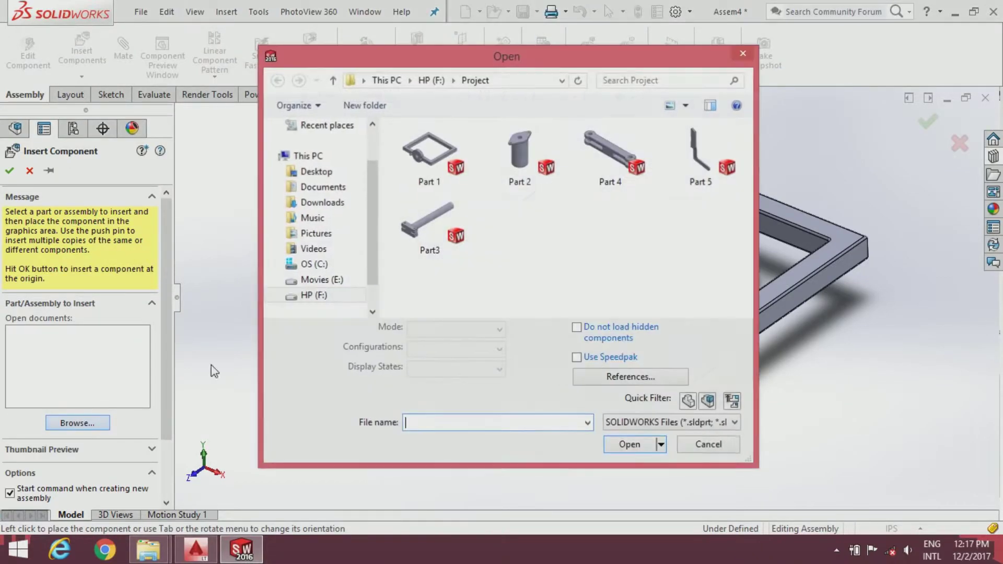
pyautogui.click(429, 219)
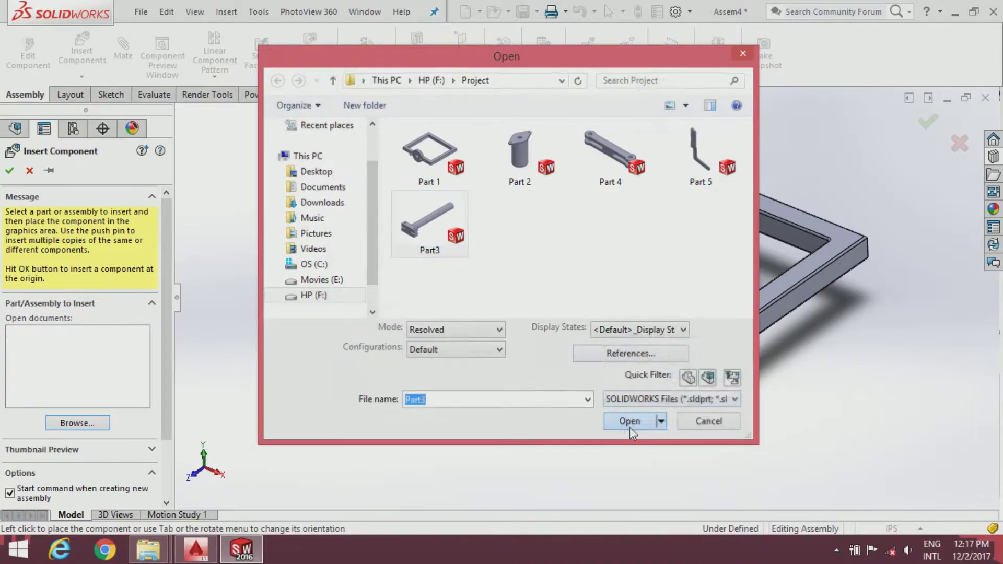
pyautogui.click(630, 421)
pyautogui.scroll(-3, 575, 366)
pyautogui.scroll(-2, 532, 339)
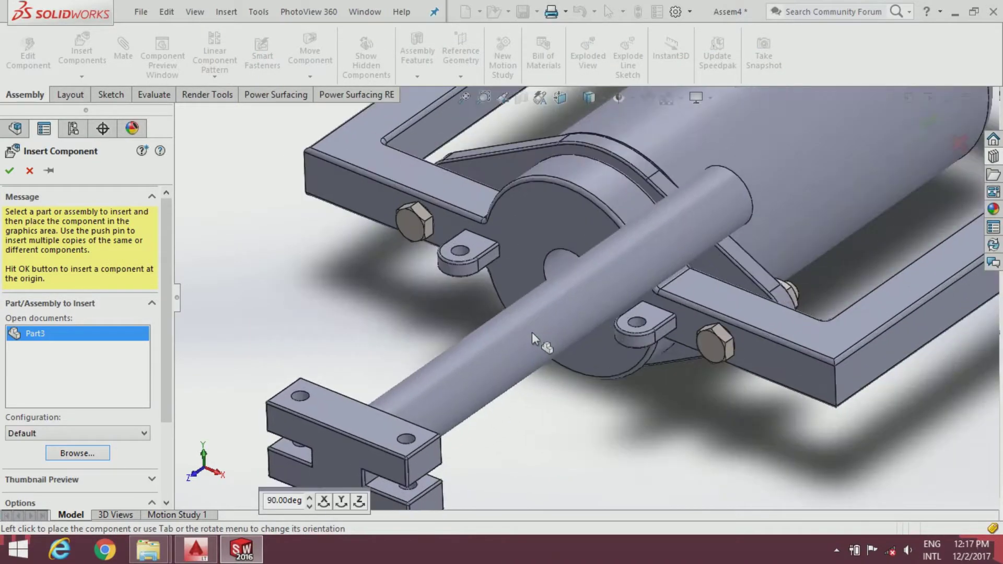
pyautogui.click(555, 317)
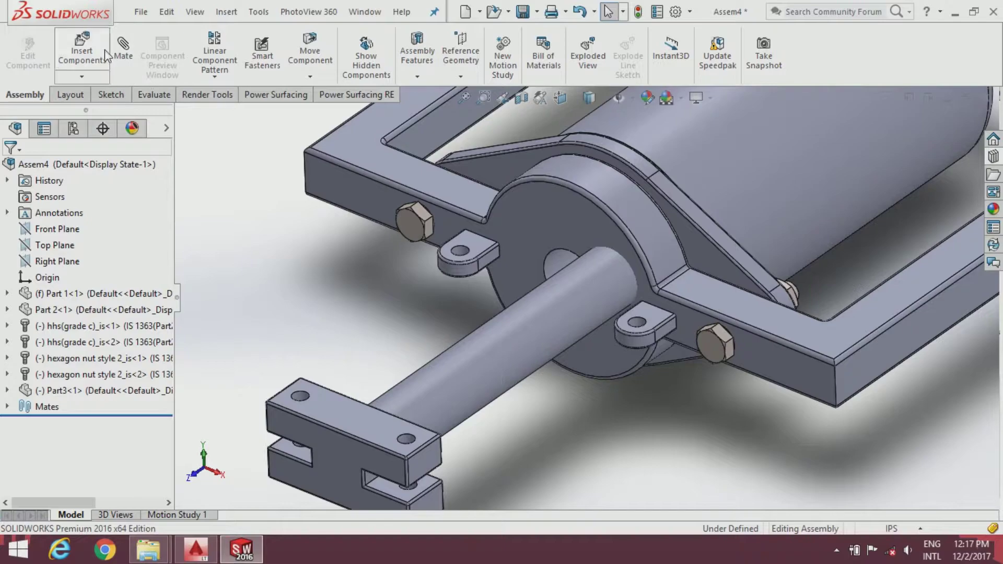
# Step: Mate the Part3 shaft face concentric with Part 1's hub hole
pyautogui.click(124, 50)
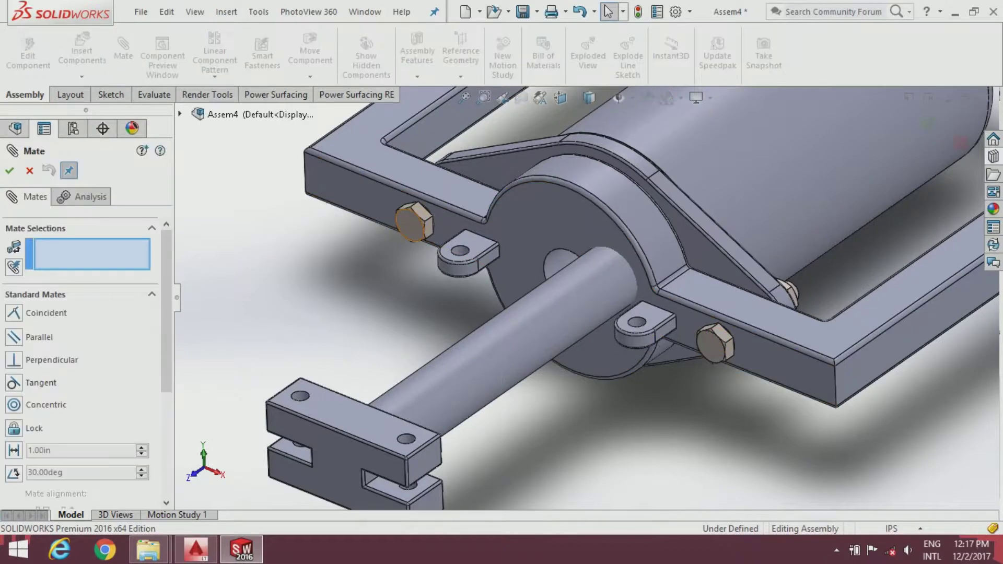
pyautogui.click(506, 353)
pyautogui.scroll(-1, 543, 258)
pyautogui.click(555, 266)
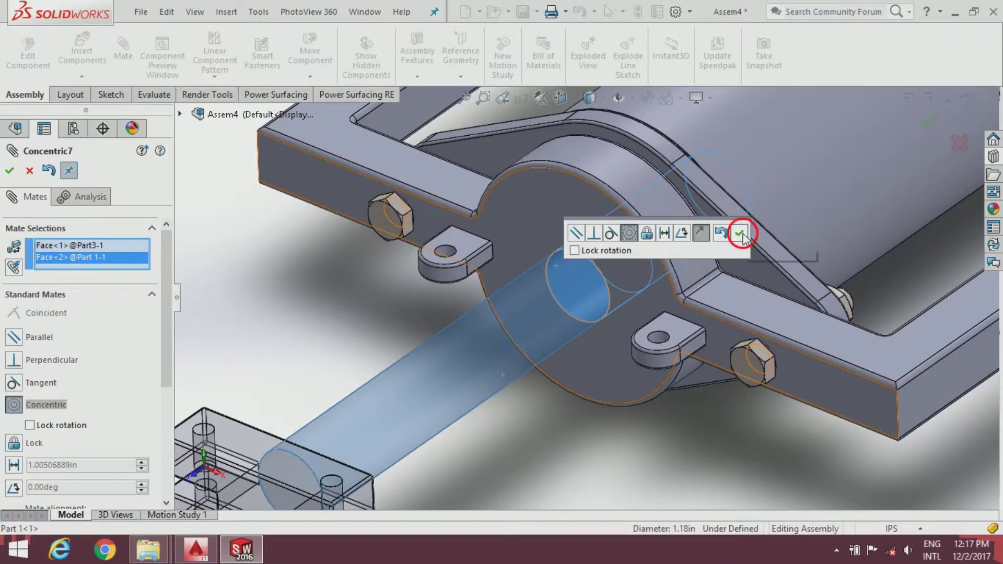
pyautogui.click(740, 234)
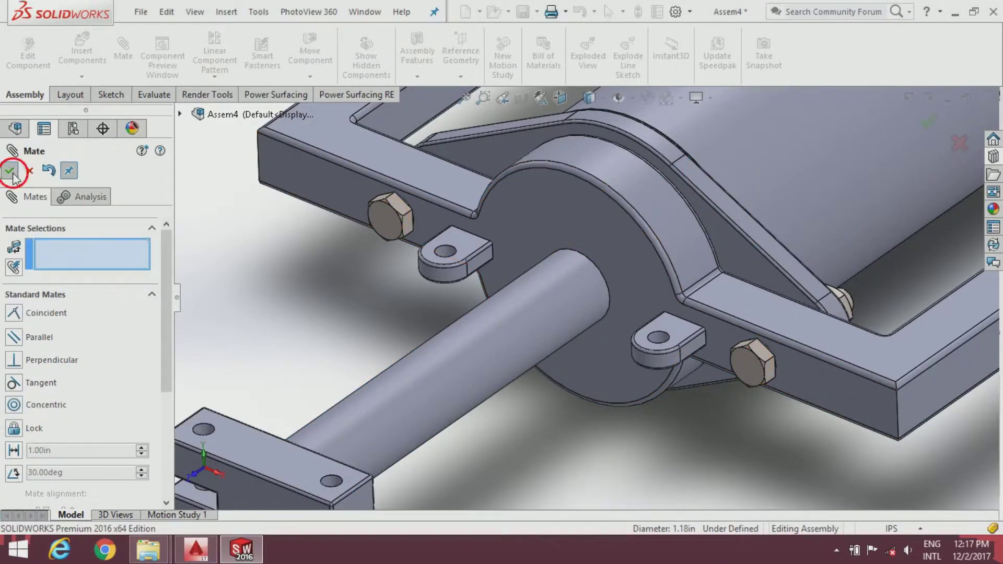
pyautogui.click(29, 171)
# Step: Insert the Part 4 slotted link from the Project folder into the assembly
pyautogui.click(64, 48)
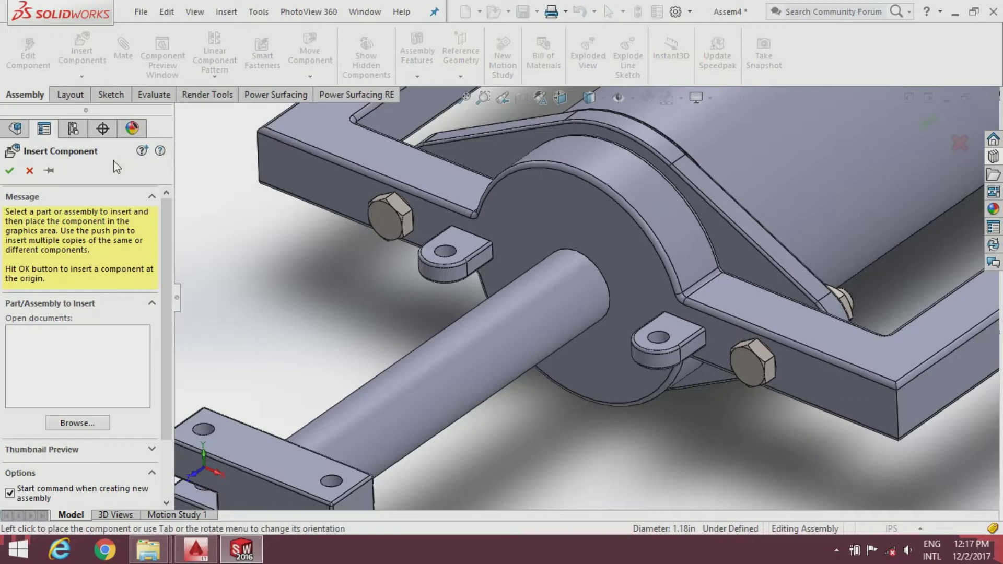
pyautogui.click(101, 423)
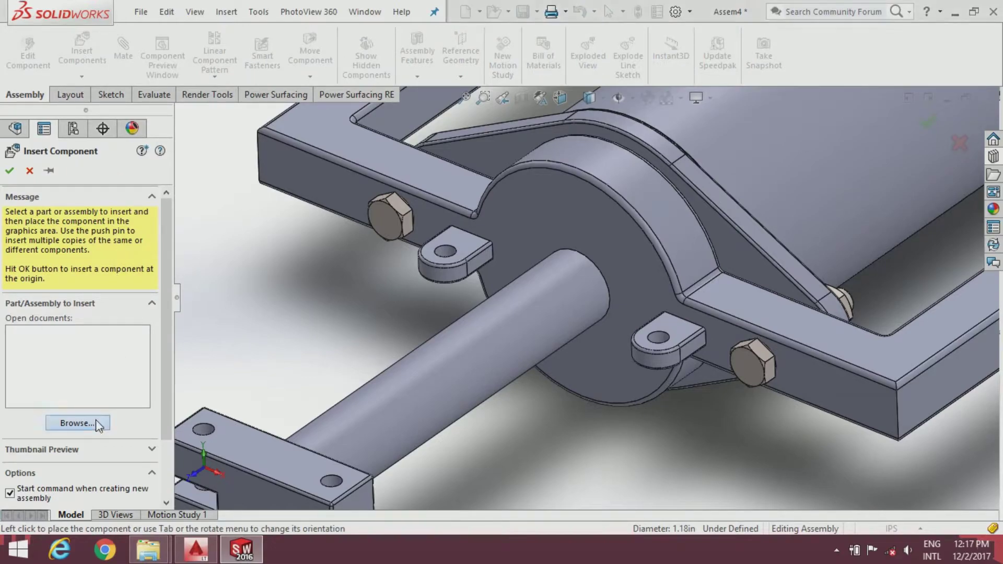
pyautogui.click(635, 172)
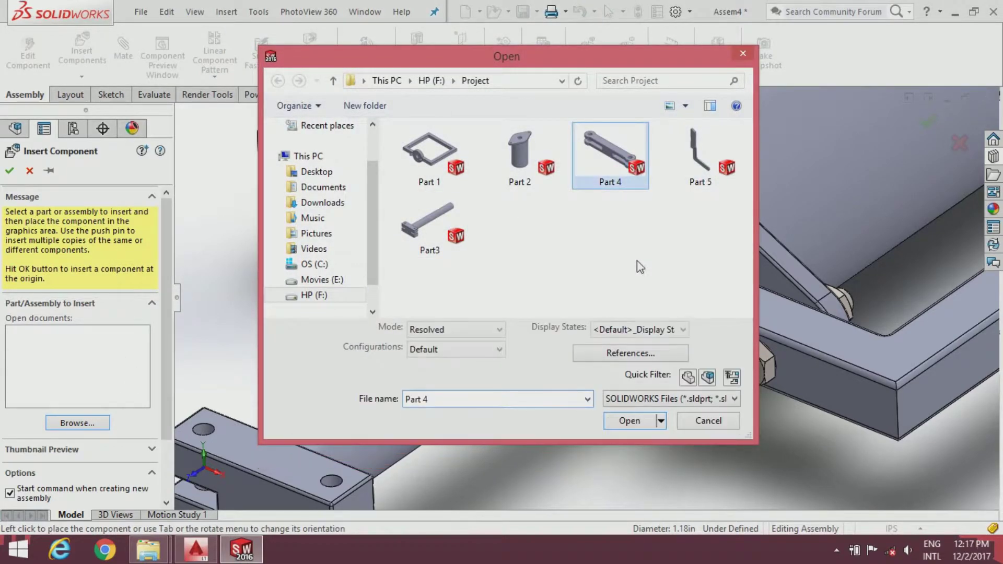
pyautogui.click(645, 420)
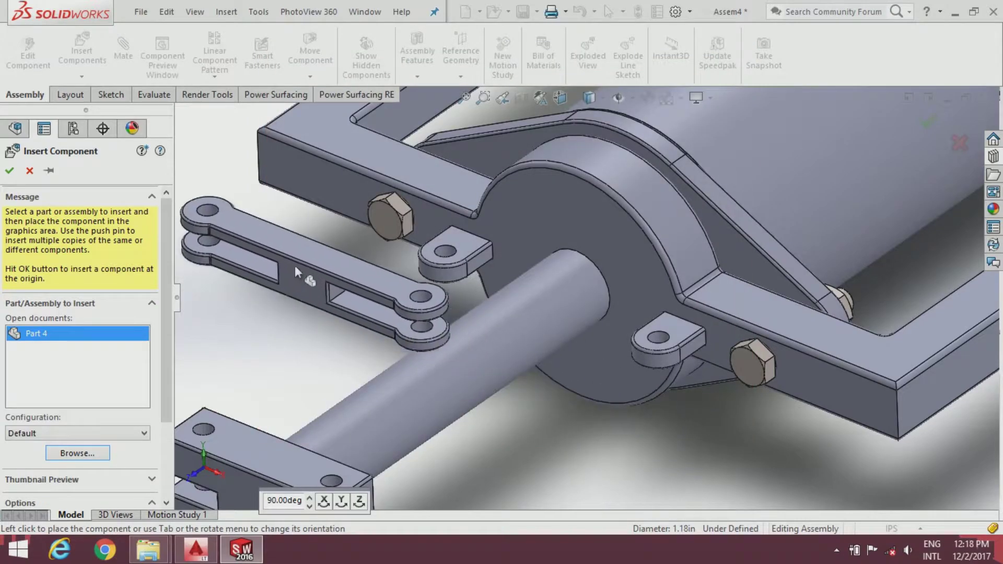
pyautogui.click(287, 255)
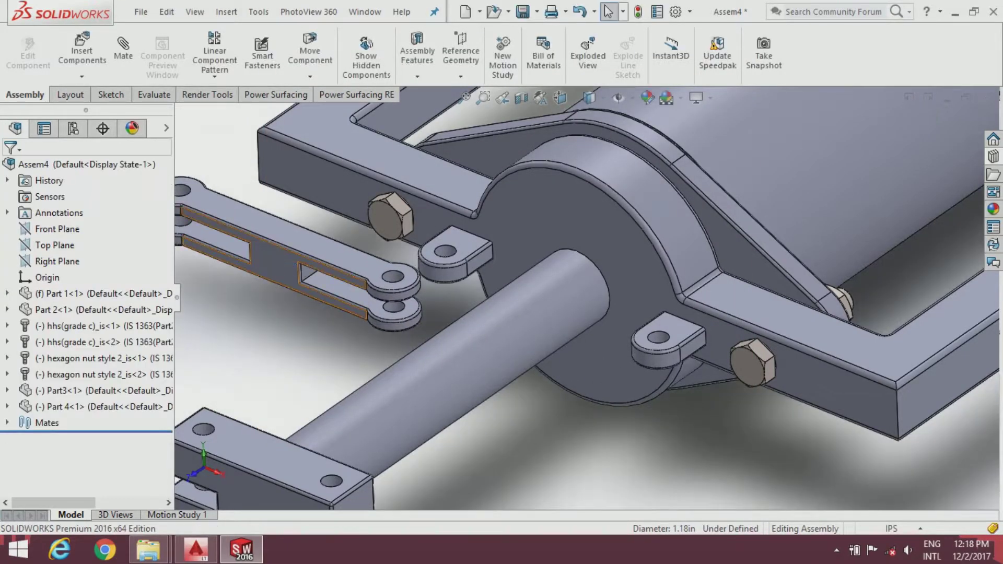
# Step: Mate the link's end hole concentric with the frame lug hole
pyautogui.click(119, 58)
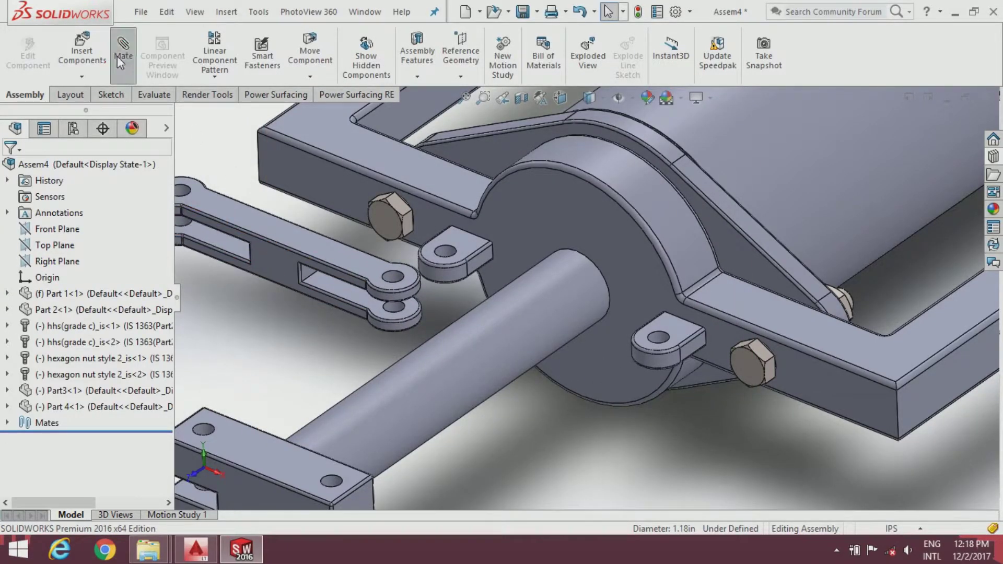
pyautogui.click(395, 282)
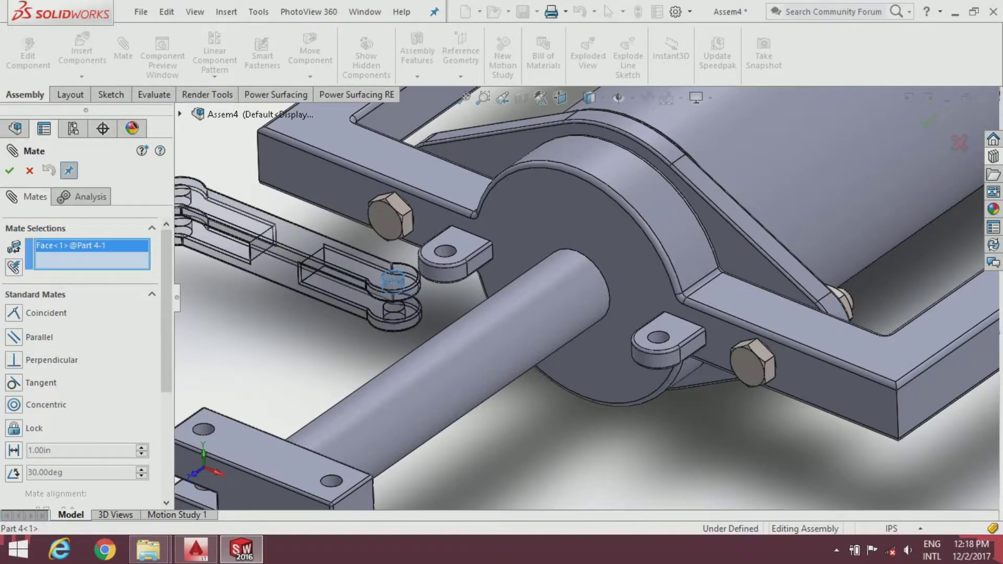
pyautogui.click(446, 255)
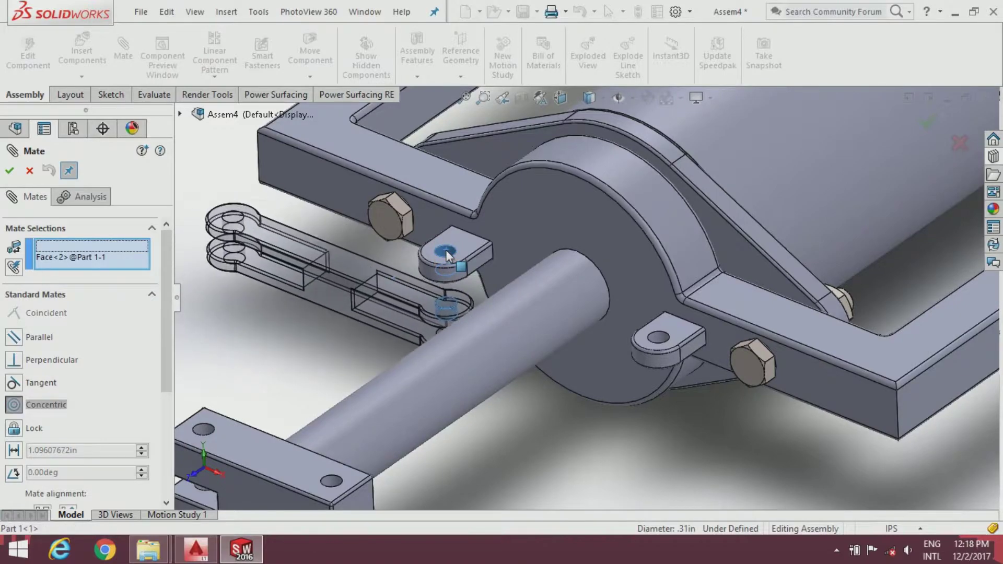
pyautogui.click(430, 220)
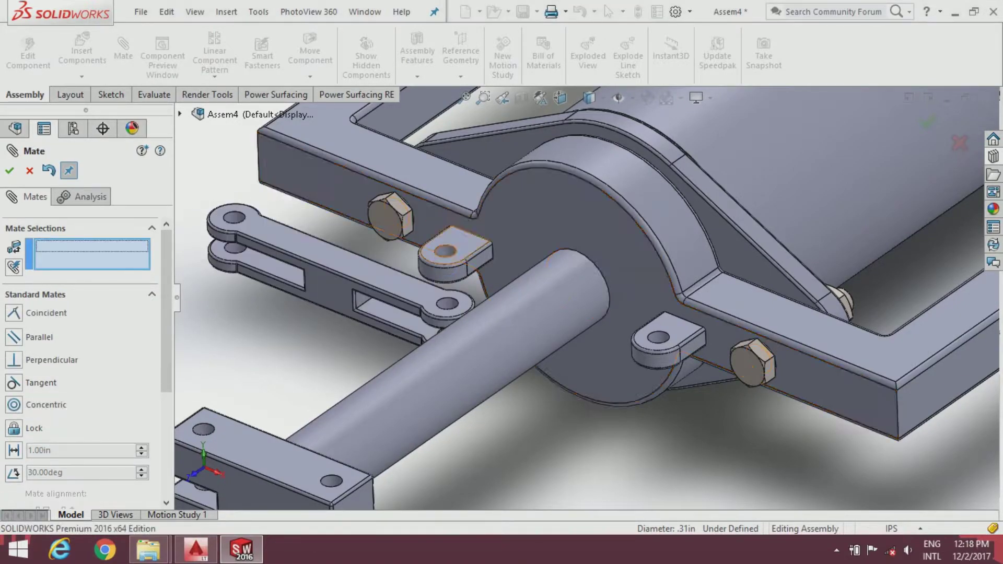
# Step: Mate the link face coincident with the lug's flat face
pyautogui.click(460, 238)
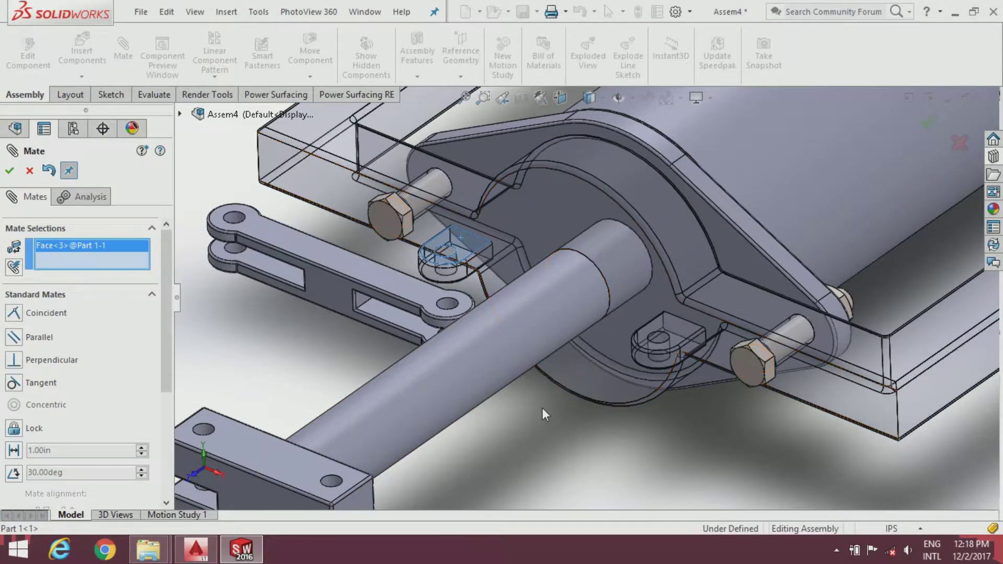
pyautogui.moveTo(542, 408); pyautogui.dragTo(501, 291, button='middle')
pyautogui.scroll(-3, 478, 394)
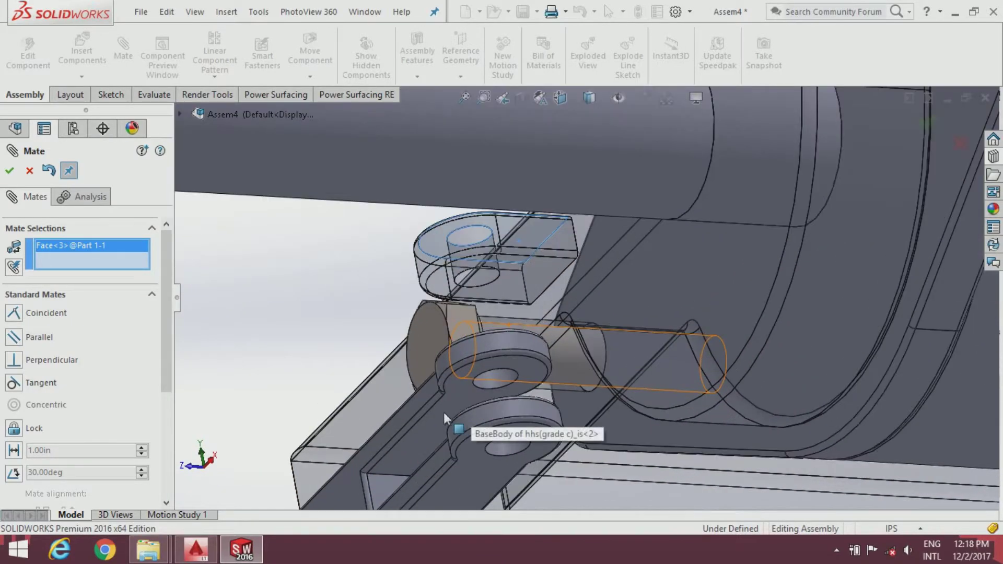
pyautogui.click(461, 398)
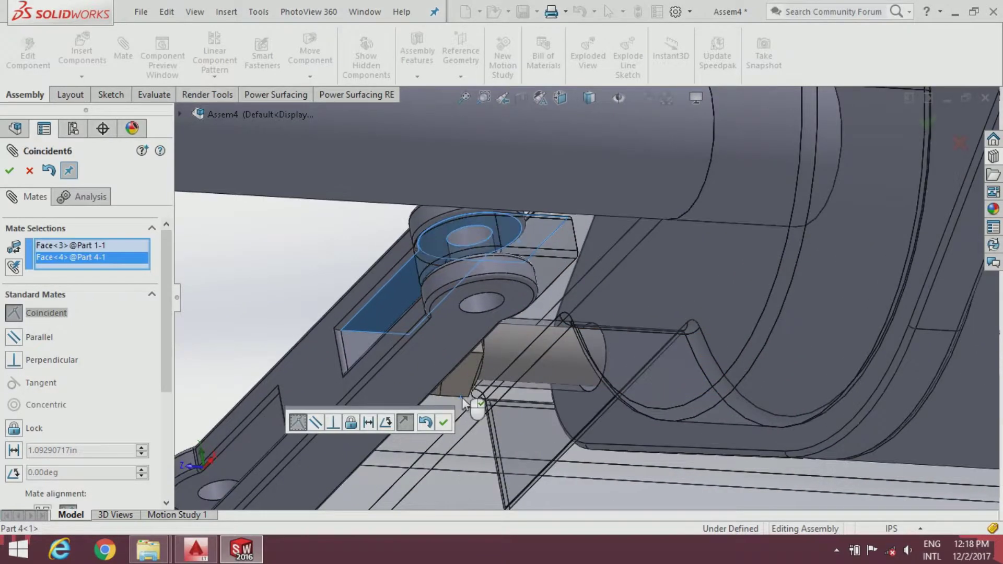
pyautogui.click(442, 422)
pyautogui.scroll(3, 440, 418)
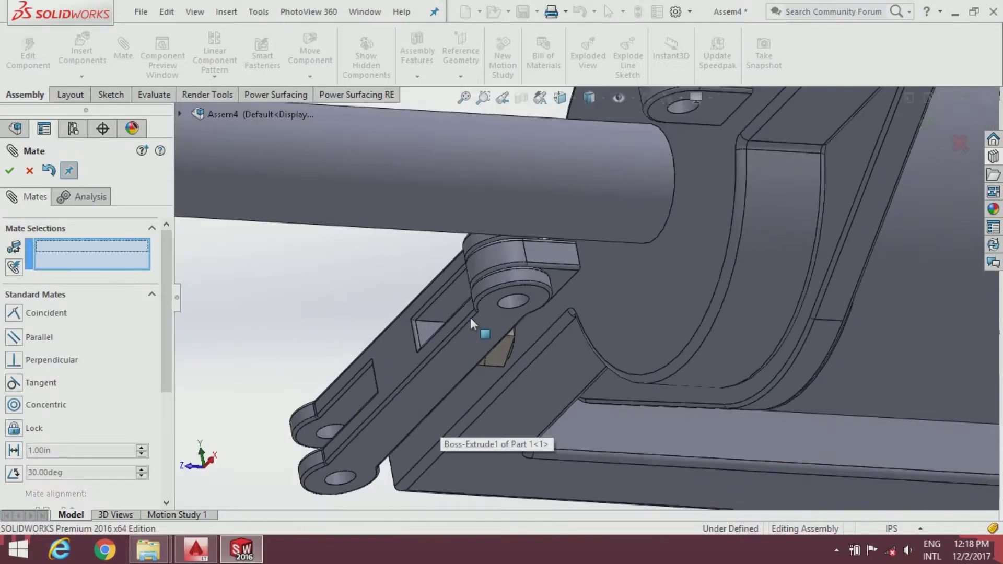
pyautogui.moveTo(470, 317)
pyautogui.mouseDown(button='middle')
pyautogui.moveTo(582, 428)
pyautogui.moveTo(569, 407)
pyautogui.mouseUp(button='middle')
pyautogui.scroll(-2, 582, 428)
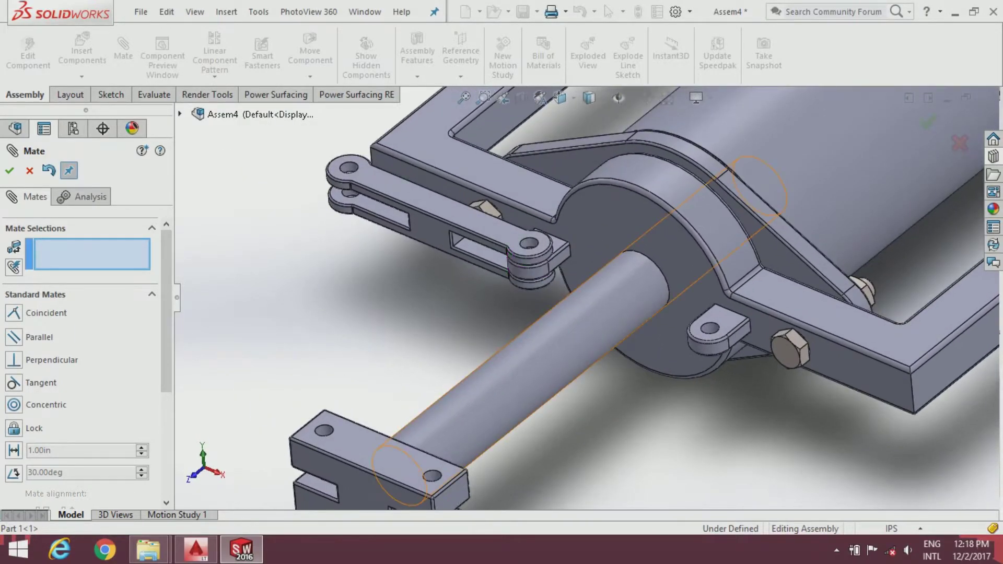
# Step: Swing the Part 4 link down to horizontal about its pin
pyautogui.moveTo(408, 201); pyautogui.dragTo(380, 254)
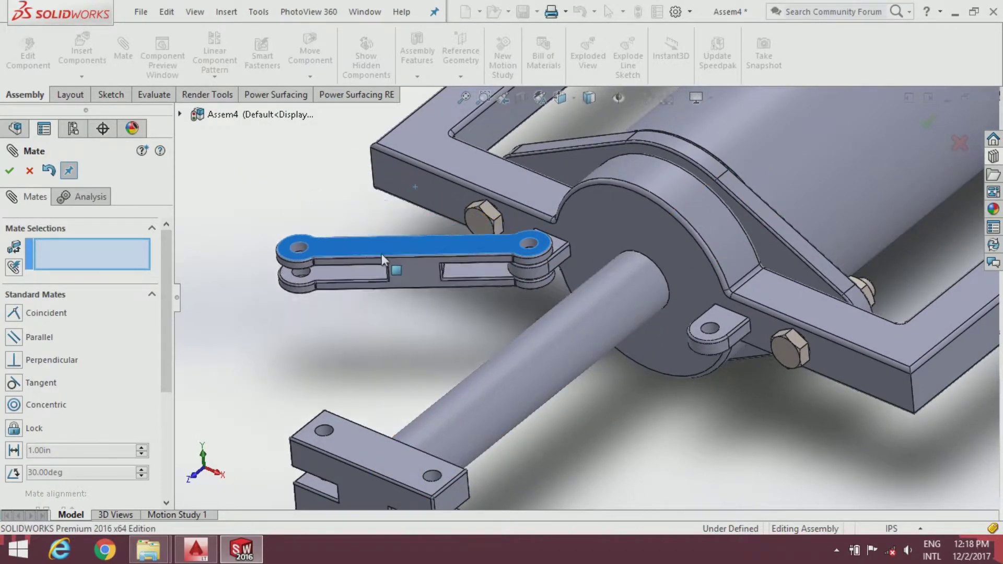
pyautogui.click(6, 171)
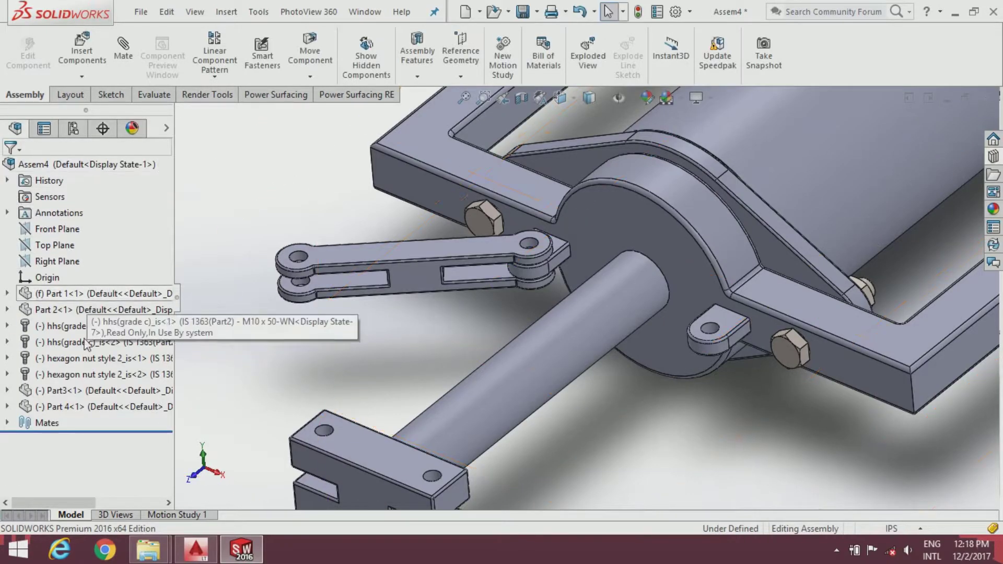
pyautogui.click(80, 406)
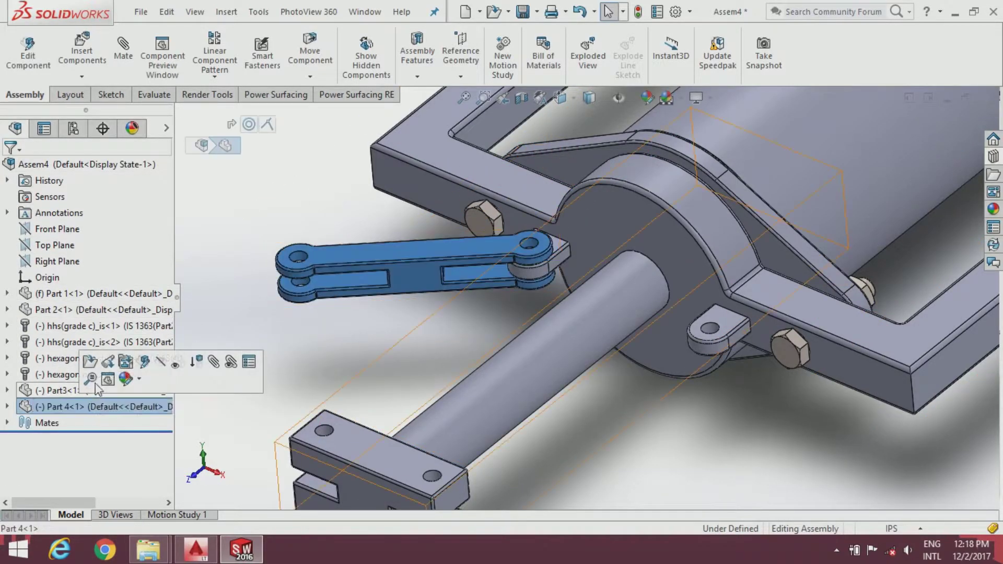
# Step: Copy the Part 4 link with its mates onto the frame's other lug hole and top face
pyautogui.rightClick(112, 406)
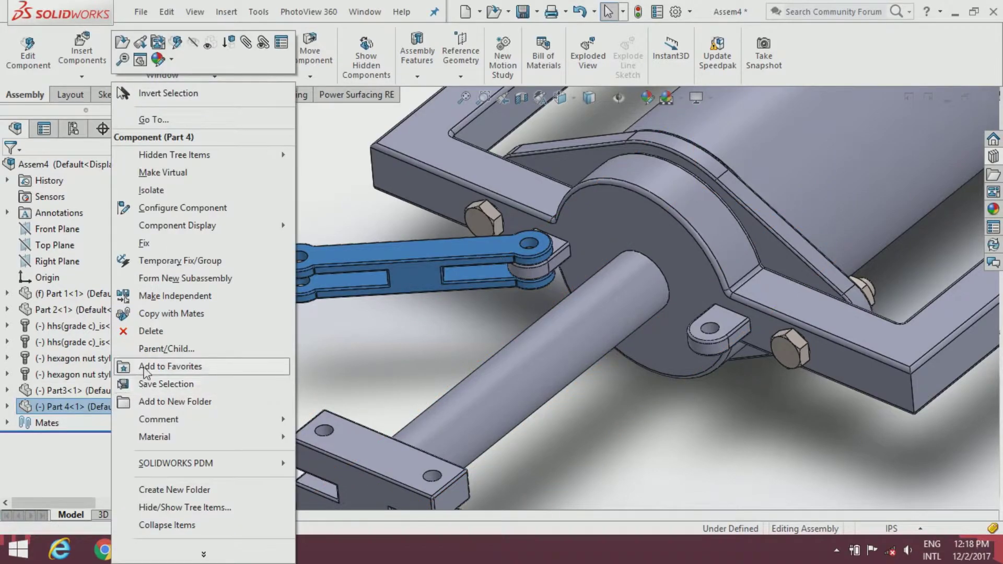
pyautogui.click(158, 316)
pyautogui.scroll(-2, 689, 364)
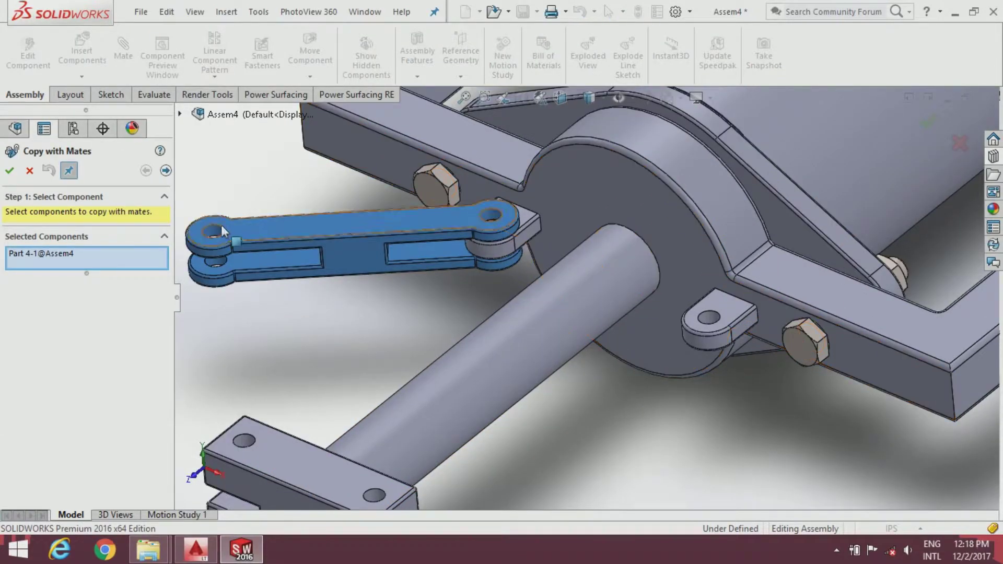
pyautogui.click(165, 171)
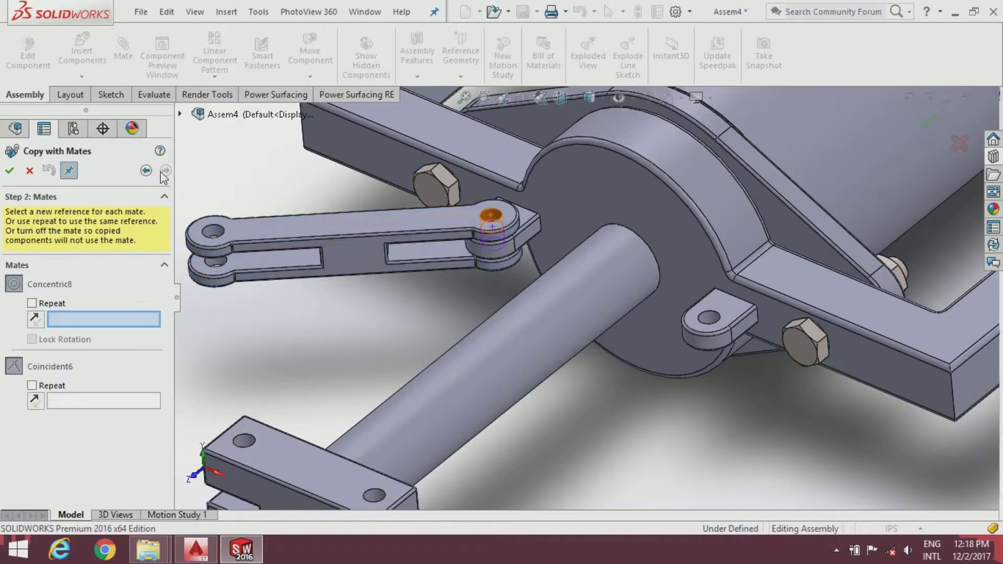
pyautogui.scroll(-1, 722, 316)
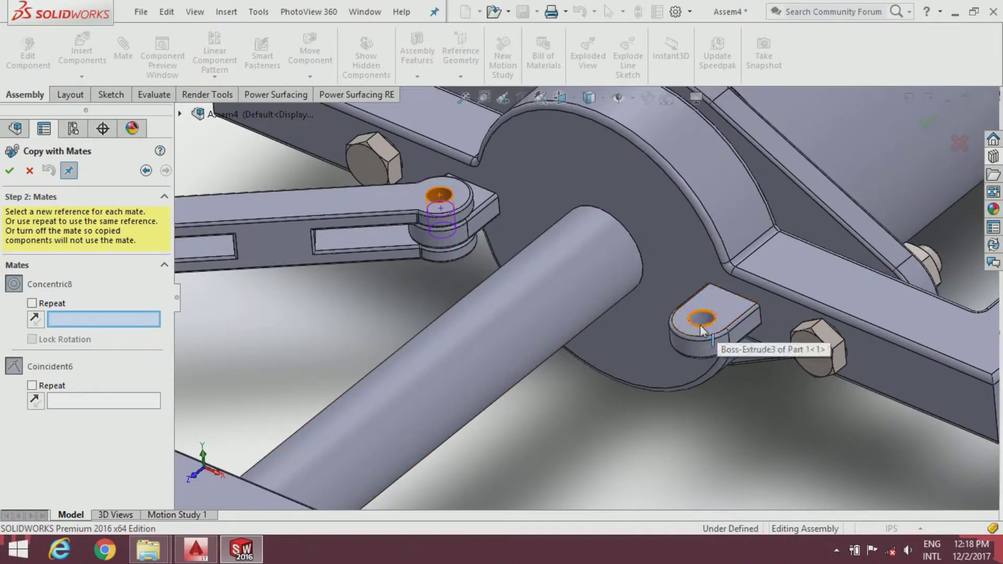
pyautogui.click(702, 319)
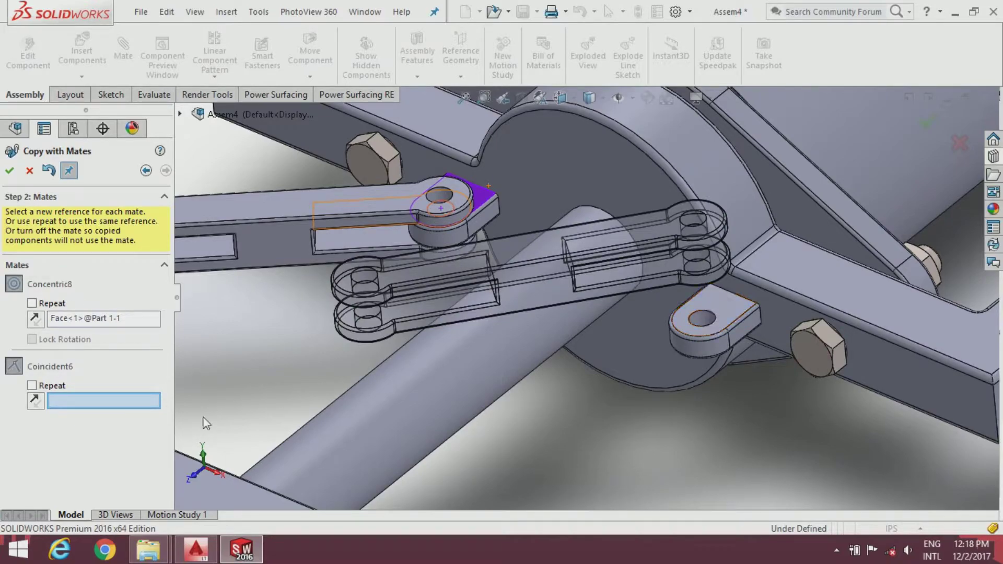
pyautogui.click(708, 307)
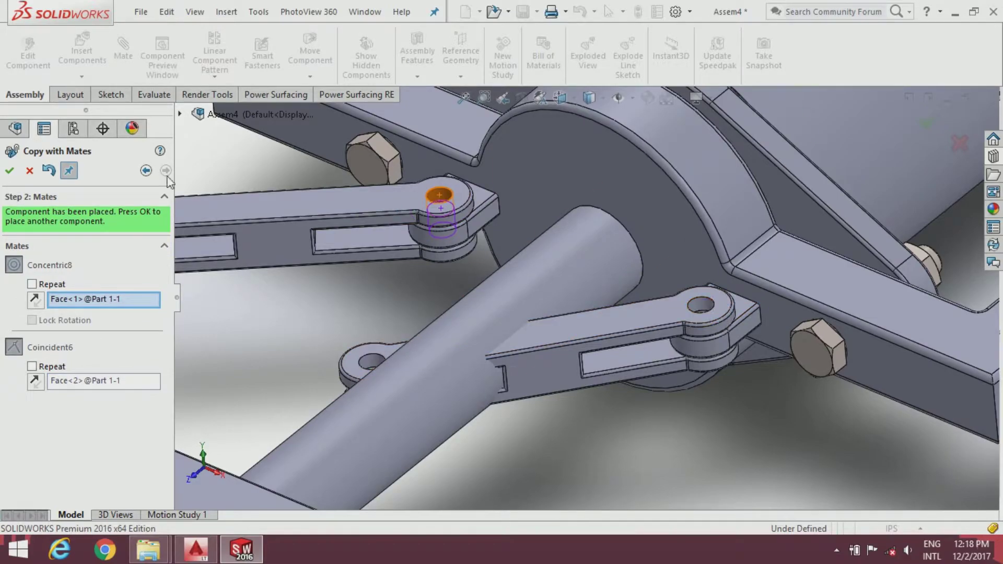
pyautogui.click(10, 171)
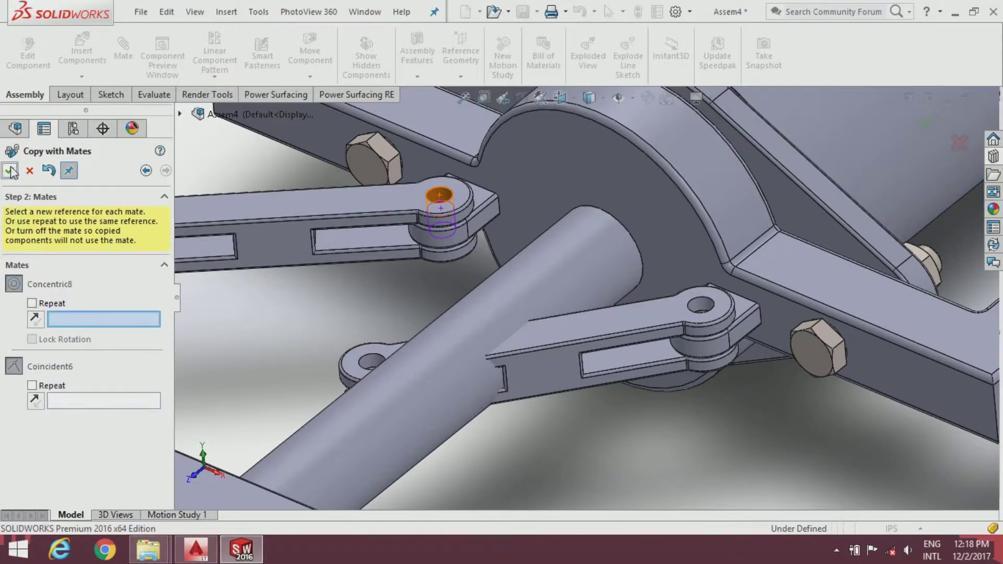
pyautogui.click(30, 171)
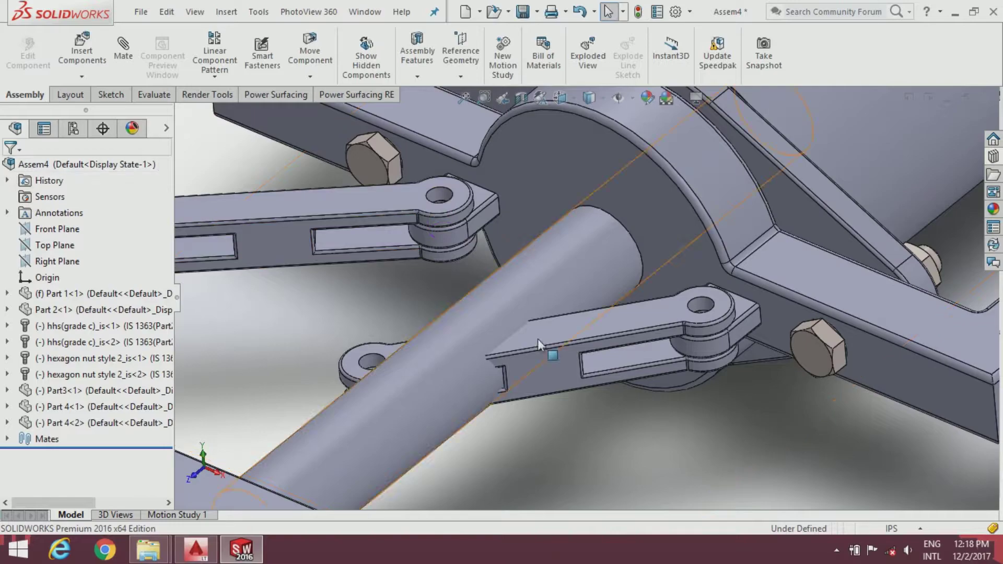
# Step: Swing the copied Part 4<2> link downward and deselect it
pyautogui.moveTo(537, 338); pyautogui.dragTo(695, 454)
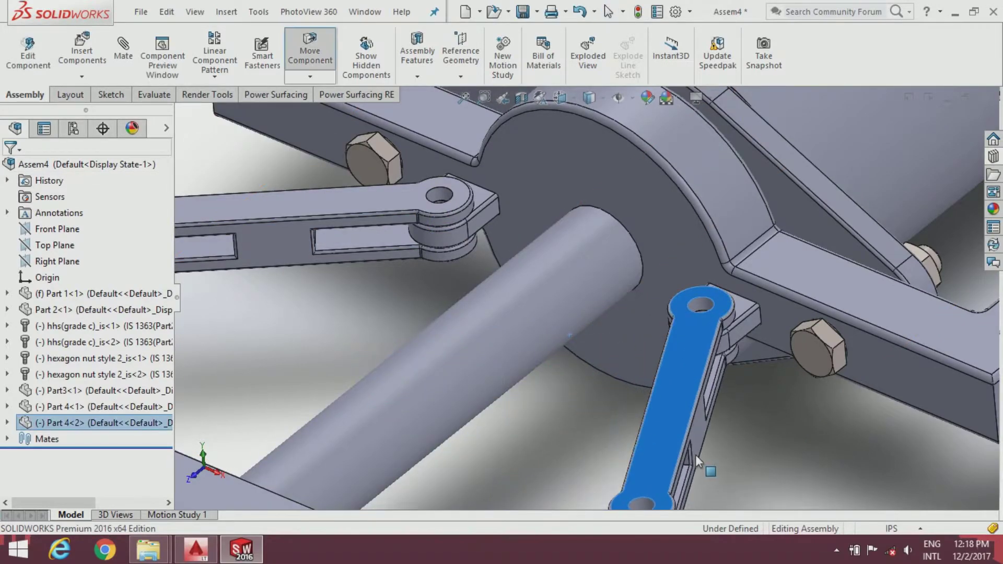
pyautogui.scroll(2, 659, 400)
pyautogui.scroll(2, 627, 418)
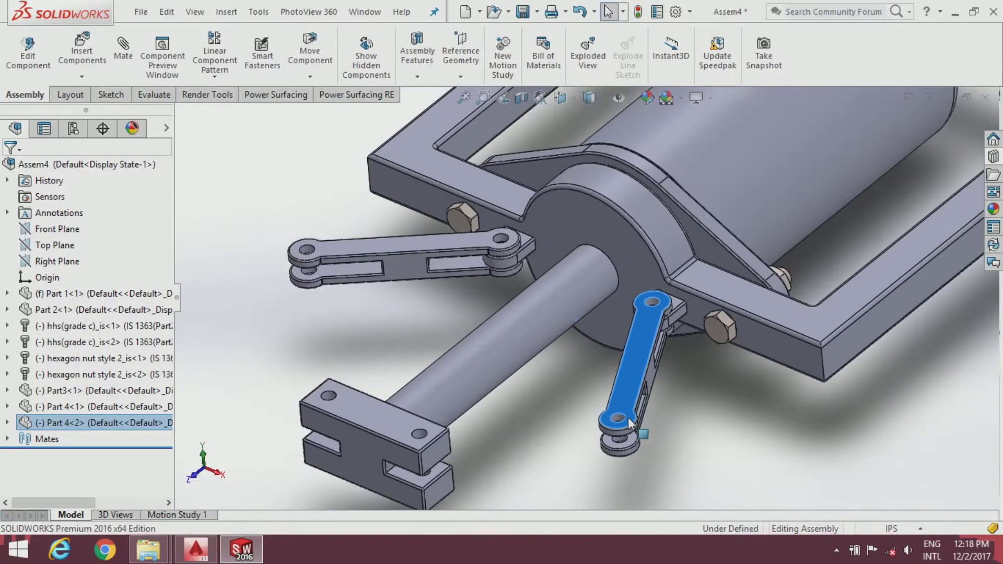
pyautogui.scroll(2, 598, 433)
pyautogui.scroll(2, 571, 406)
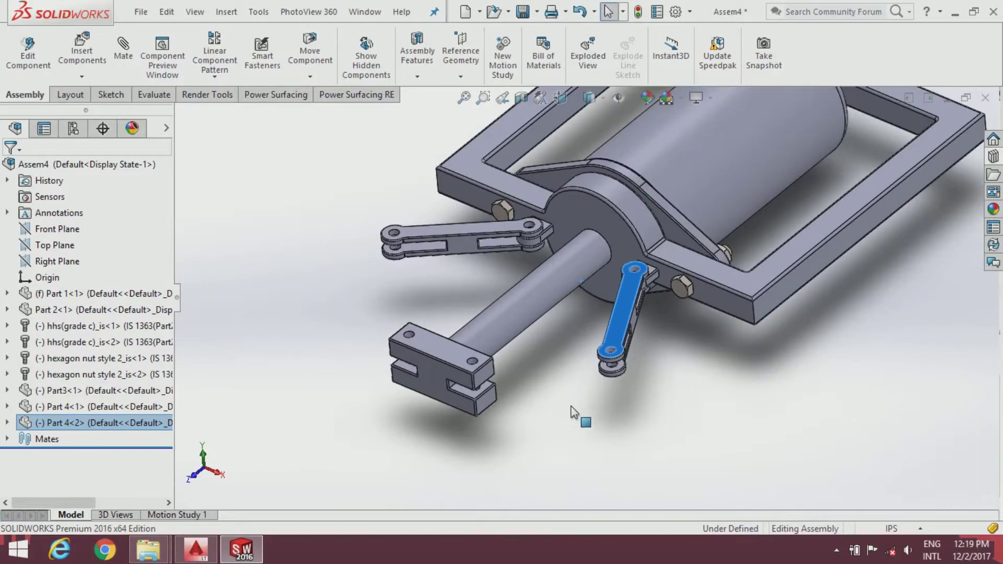
pyautogui.click(237, 170)
# Step: Insert Part 5, the L-shaped jaw, from the Project folder beside the links
pyautogui.click(96, 64)
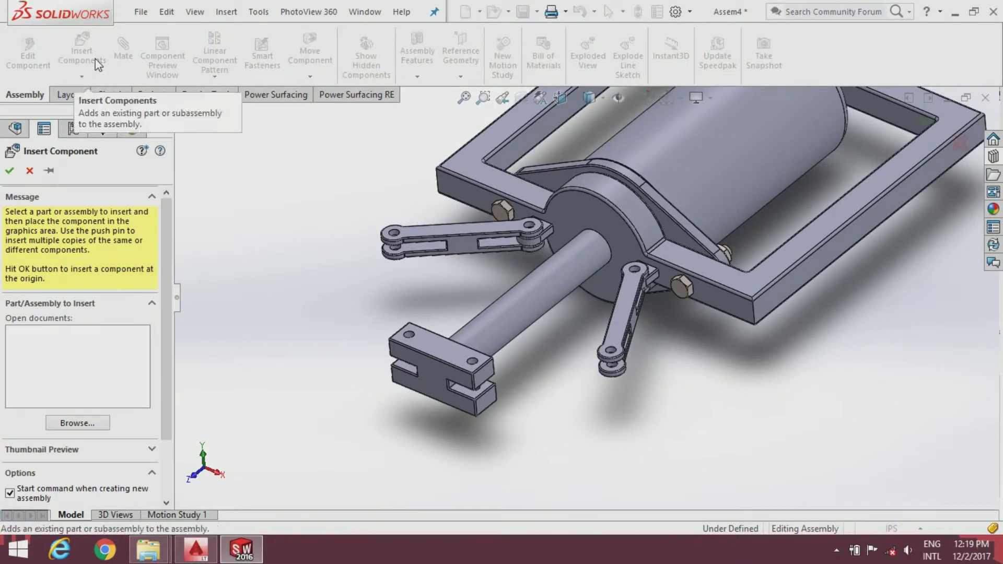
pyautogui.click(102, 426)
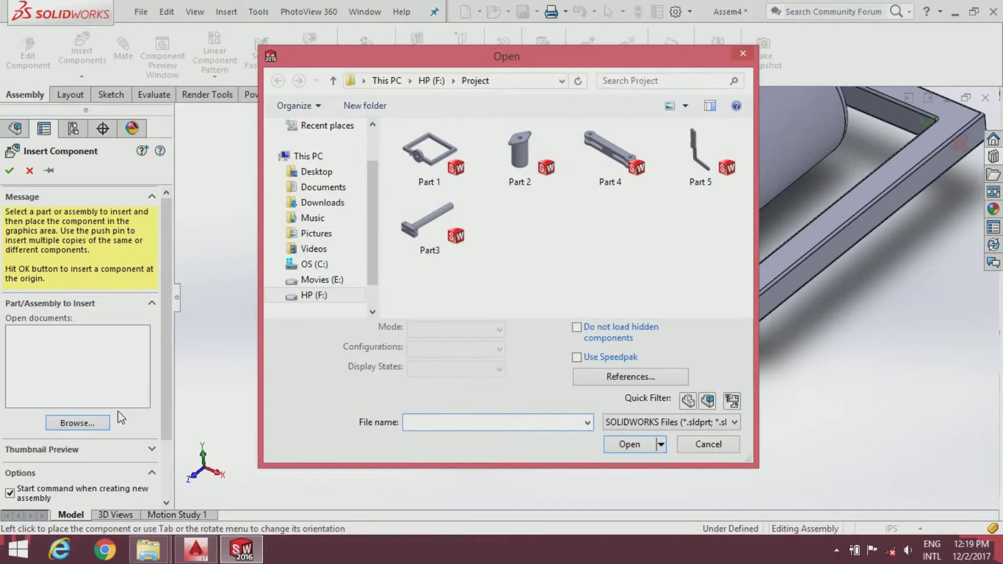
pyautogui.click(693, 175)
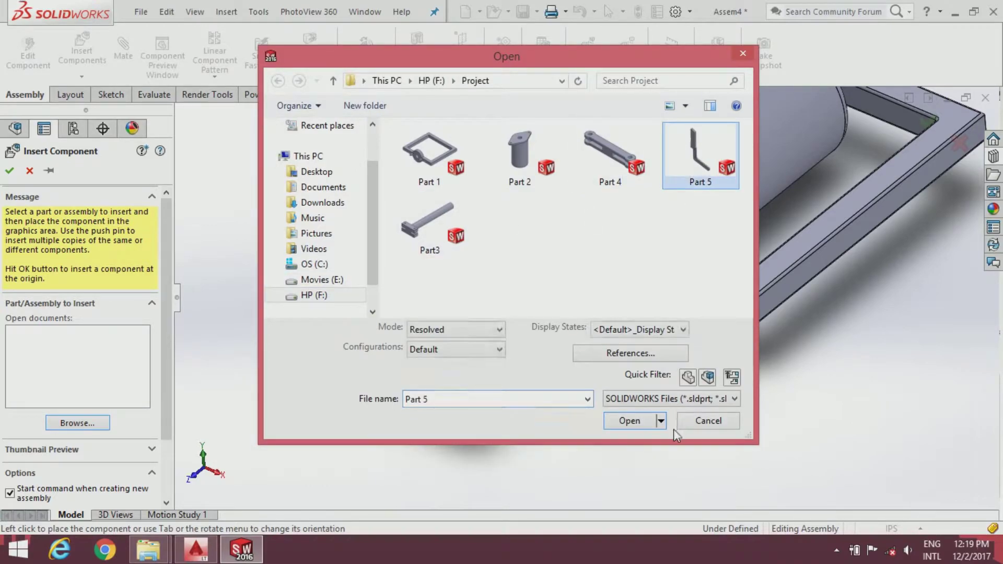
pyautogui.click(649, 422)
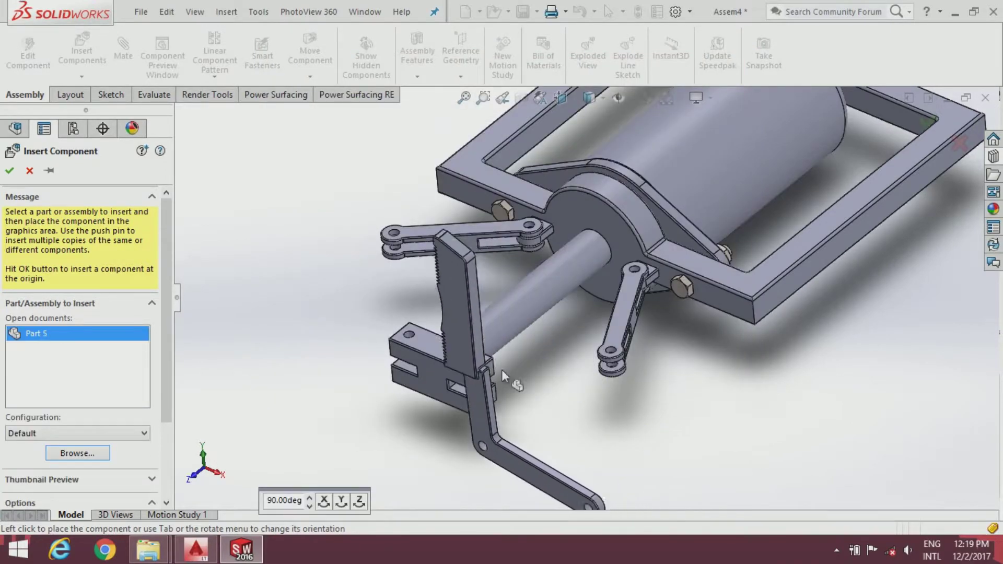
pyautogui.click(317, 276)
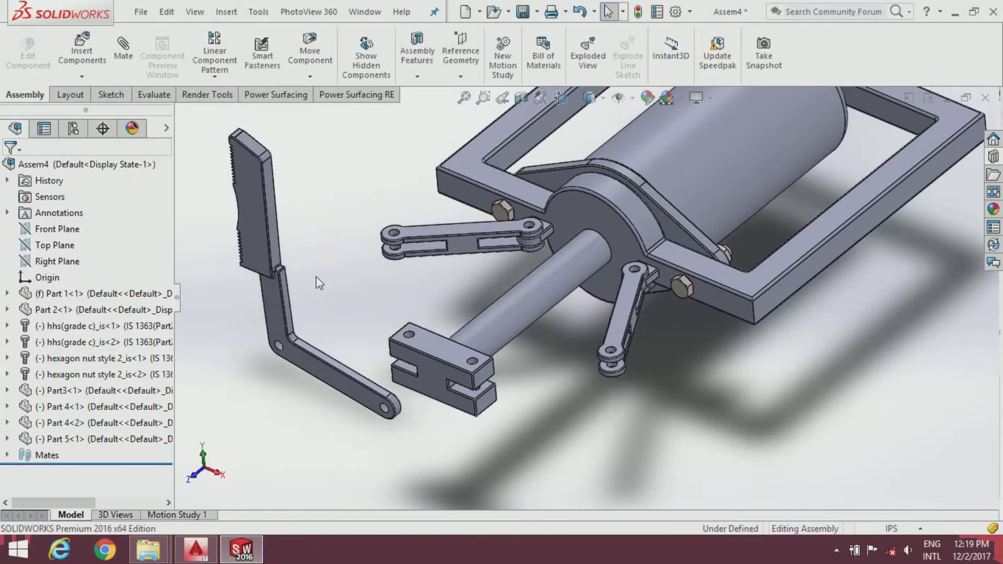
pyautogui.click(309, 52)
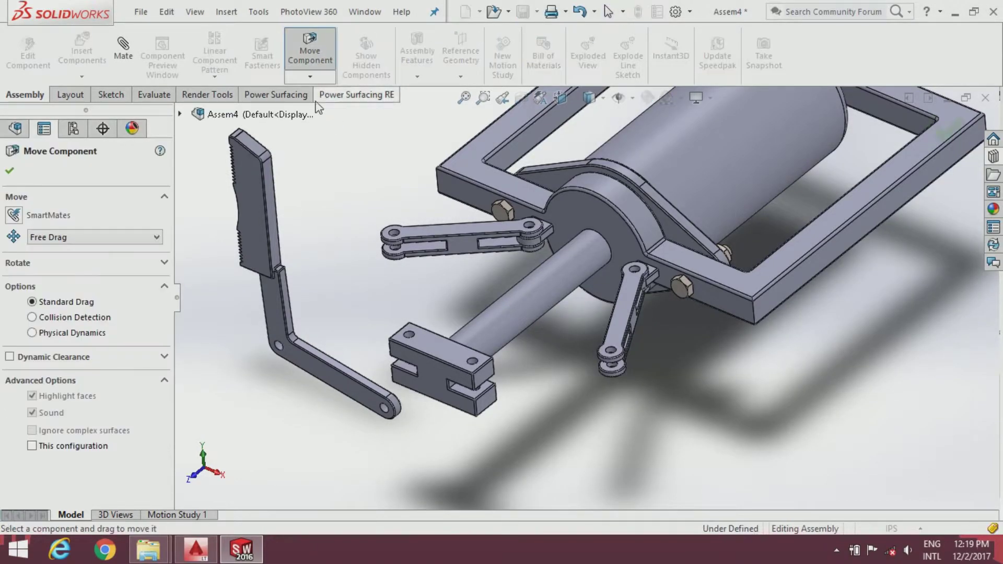
# Step: Rotate Part 5 so its serrated jaw lies flat, then move it near the upper link
pyautogui.click(311, 77)
pyautogui.click(304, 111)
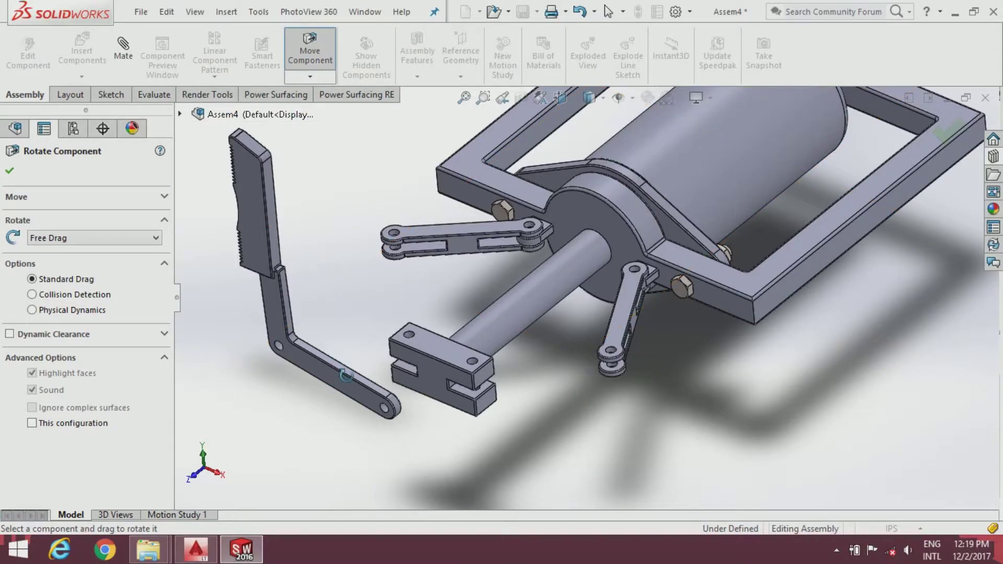
pyautogui.moveTo(344, 370)
pyautogui.mouseDown()
pyautogui.moveTo(380, 325)
pyautogui.moveTo(453, 282)
pyautogui.moveTo(442, 264)
pyautogui.mouseUp()
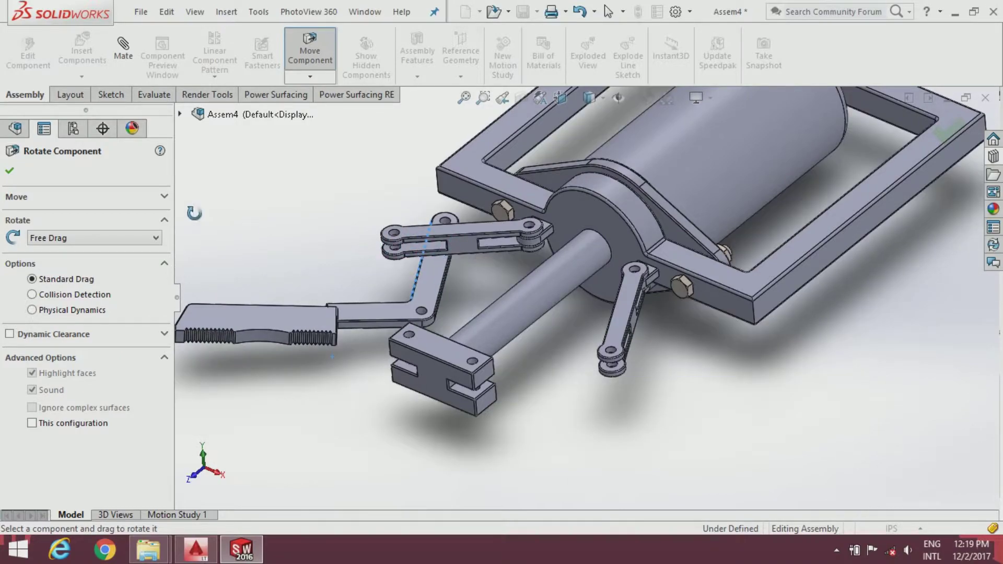
pyautogui.click(10, 171)
pyautogui.moveTo(418, 288); pyautogui.dragTo(334, 331)
pyautogui.press('Escape')
pyautogui.scroll(-3, 320, 276)
pyautogui.click(255, 150)
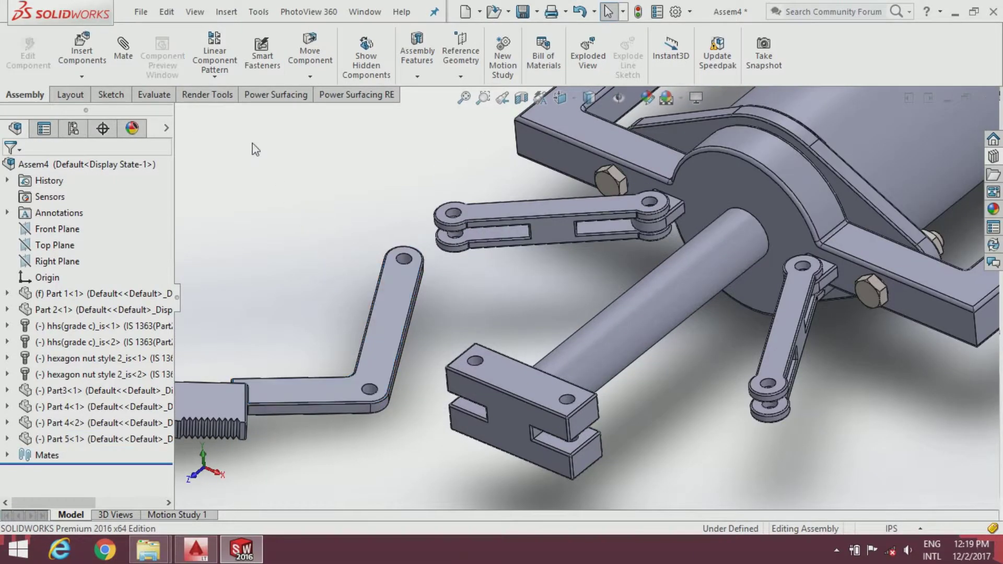
# Step: Mate Part 5's end hole concentric and its side face coincident with the upper link
pyautogui.click(134, 56)
pyautogui.scroll(-3, 407, 260)
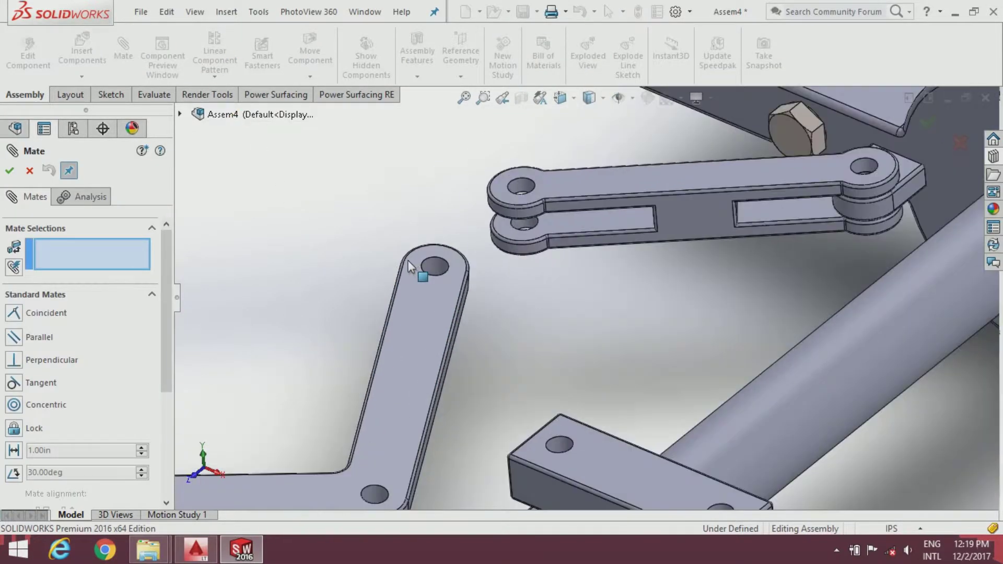
pyautogui.click(434, 268)
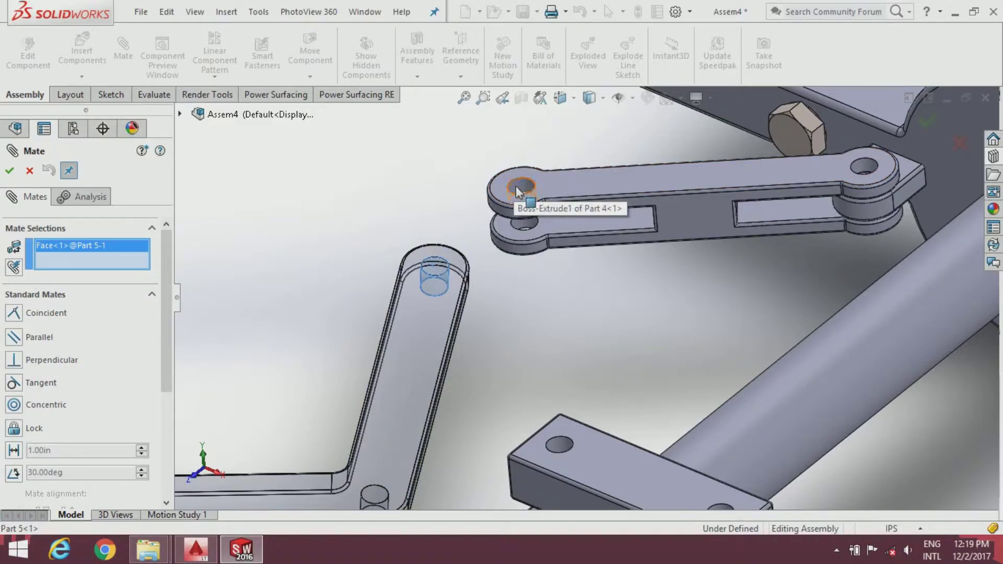
pyautogui.click(516, 187)
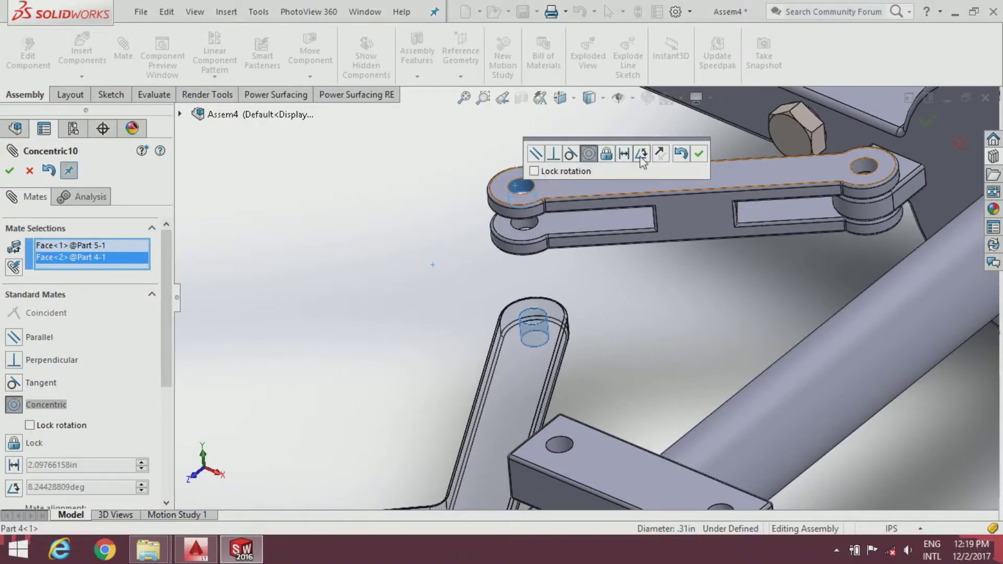
pyautogui.click(698, 155)
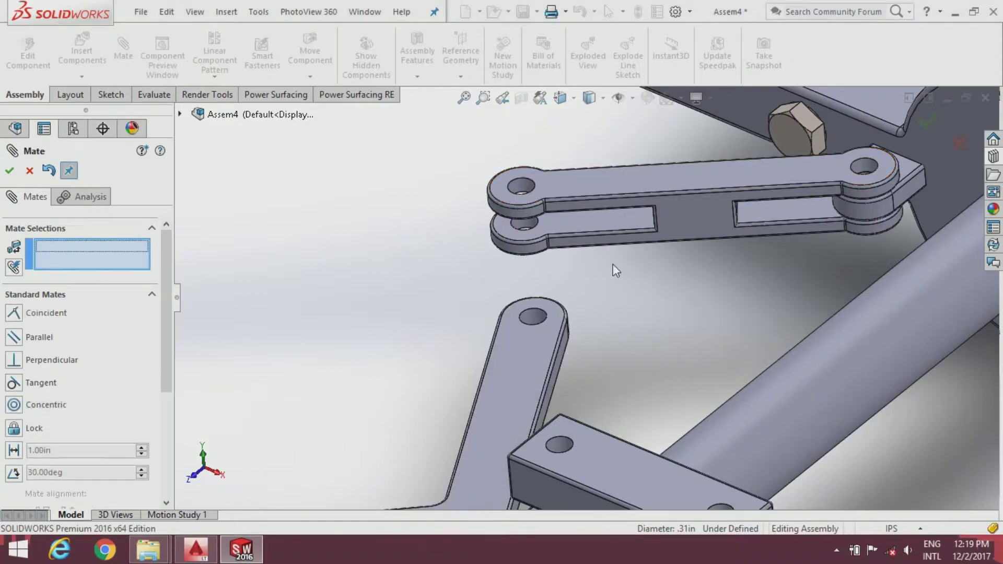
pyautogui.click(536, 359)
pyautogui.moveTo(536, 360)
pyautogui.mouseDown(button='middle')
pyautogui.moveTo(614, 306)
pyautogui.moveTo(593, 282)
pyautogui.mouseUp(button='middle')
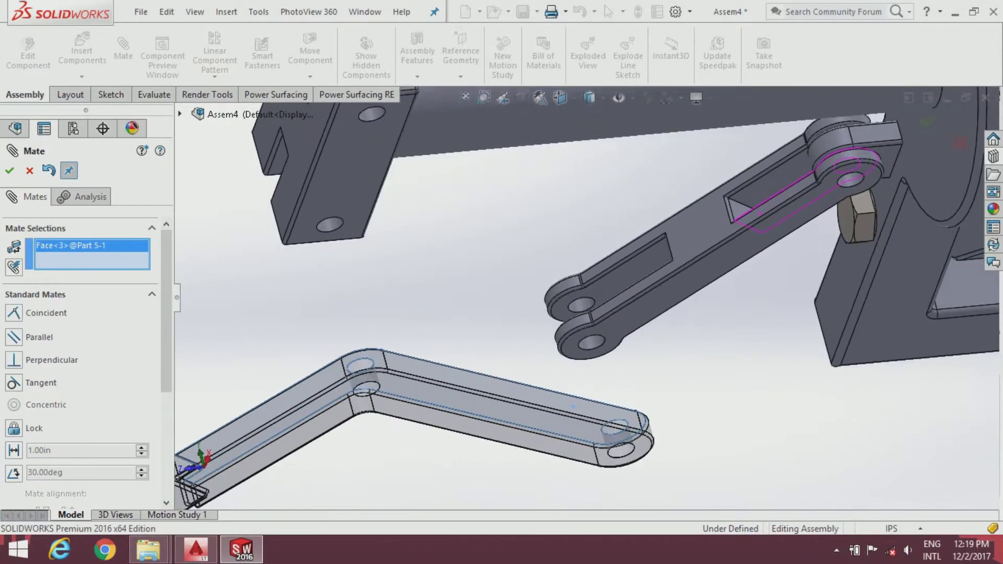
pyautogui.click(604, 283)
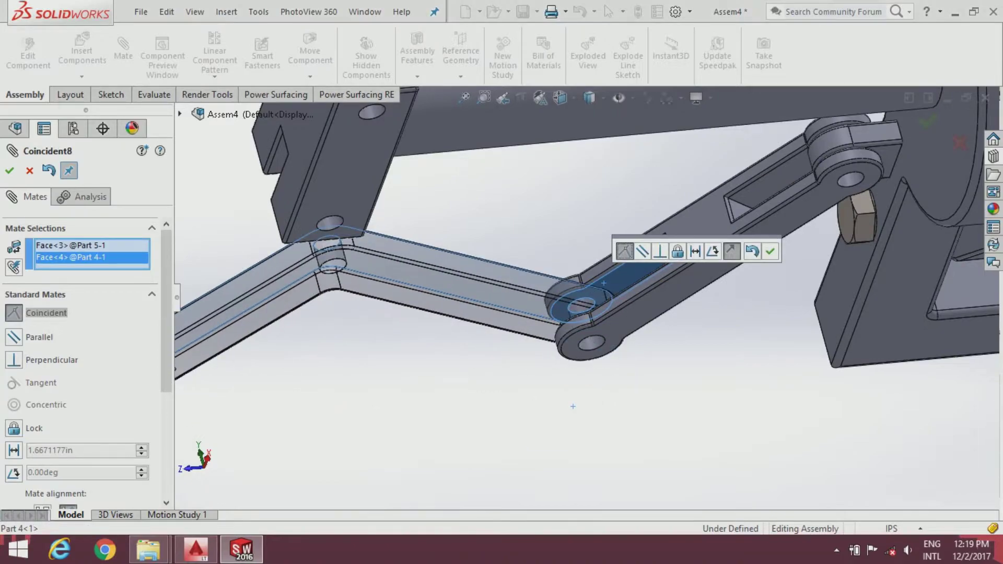
pyautogui.click(769, 256)
# Step: Make Part 5's bend hole concentric with Part3's clamp block hole, then close Mate
pyautogui.moveTo(667, 290)
pyautogui.mouseDown(button='middle')
pyautogui.moveTo(481, 309)
pyautogui.moveTo(533, 394)
pyautogui.mouseUp(button='middle')
pyautogui.scroll(-3, 539, 377)
pyautogui.scroll(-3, 458, 334)
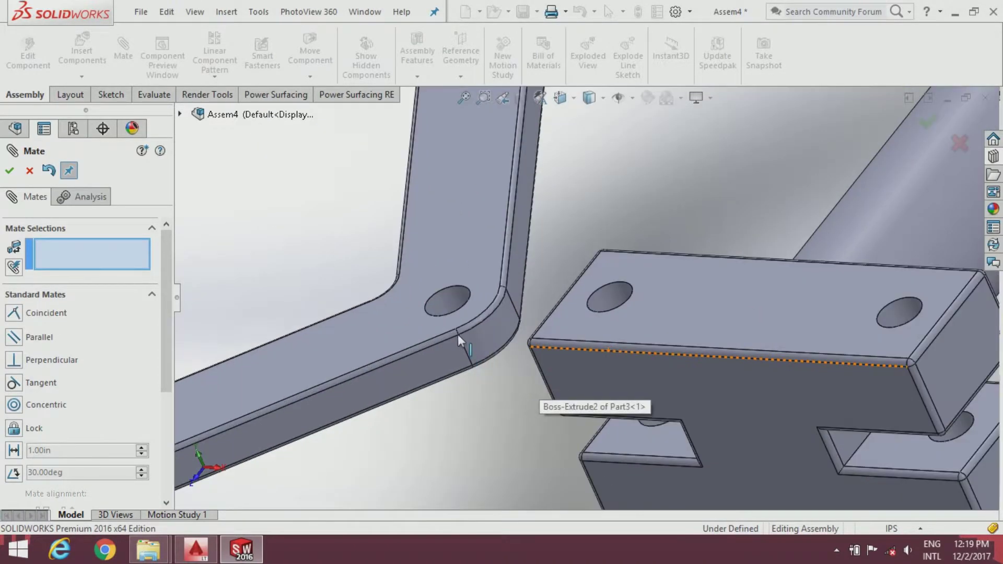
pyautogui.click(447, 306)
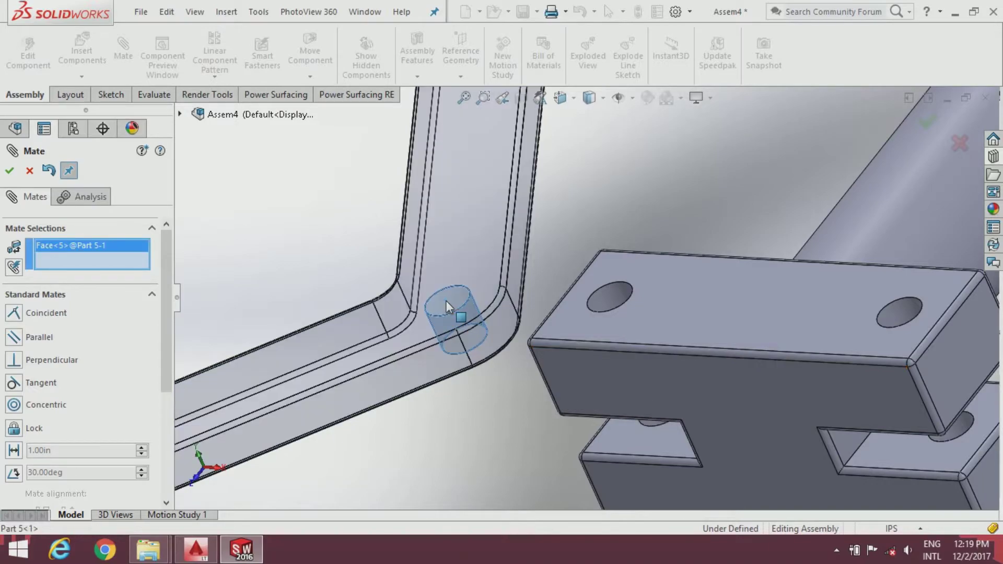
pyautogui.click(606, 298)
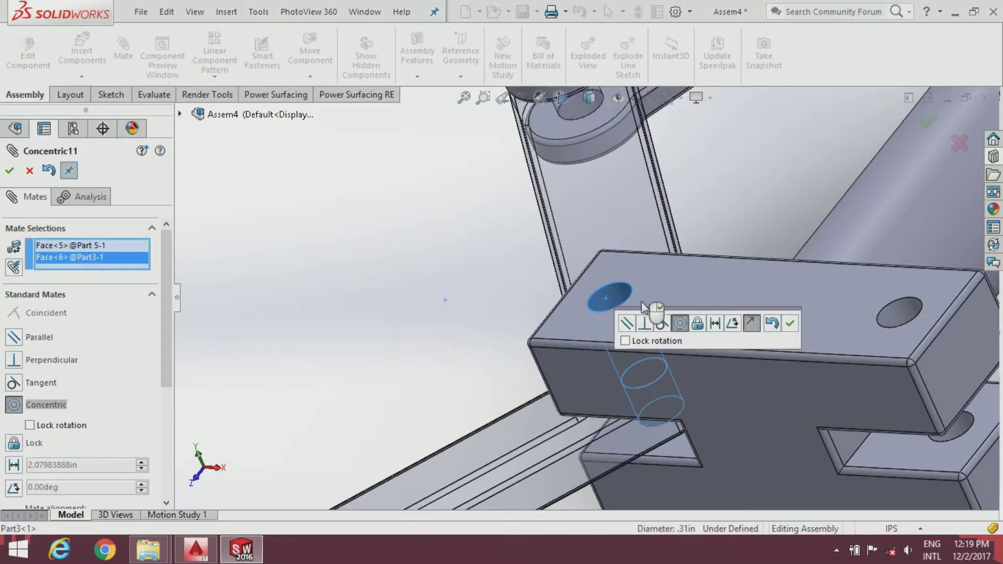
pyautogui.click(795, 322)
pyautogui.scroll(3, 776, 320)
pyautogui.scroll(2, 744, 297)
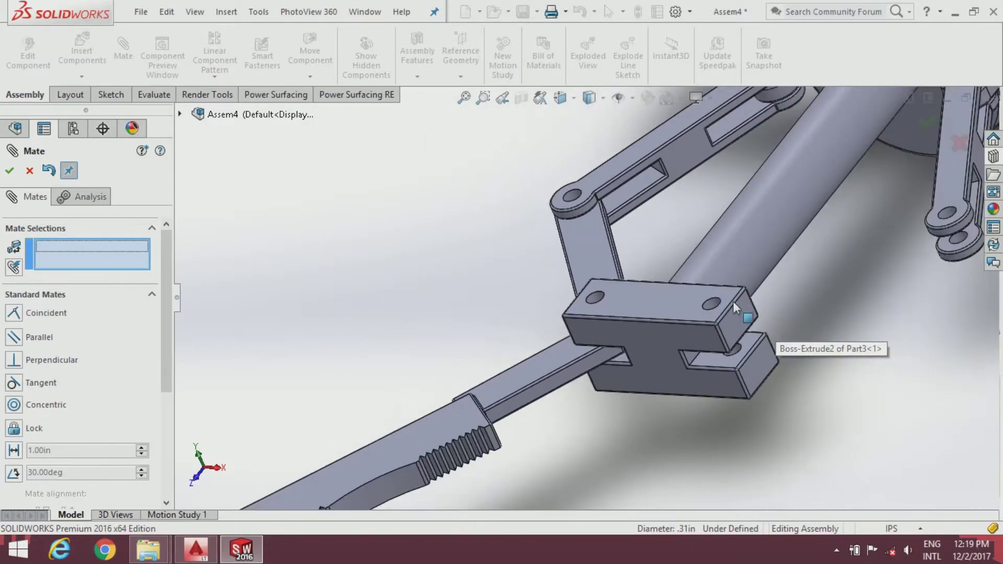
pyautogui.moveTo(733, 303); pyautogui.dragTo(716, 362, button='middle')
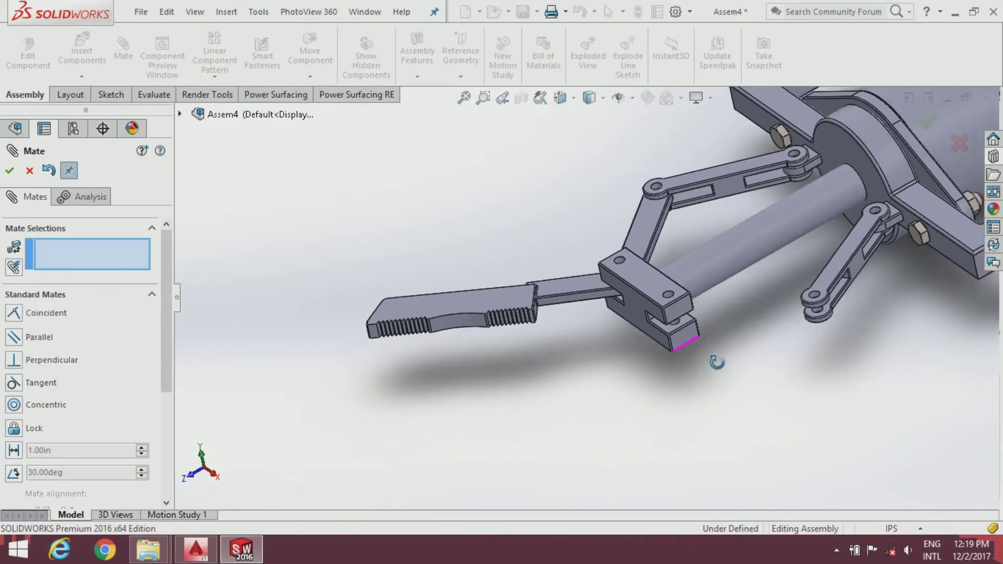
pyautogui.click(9, 170)
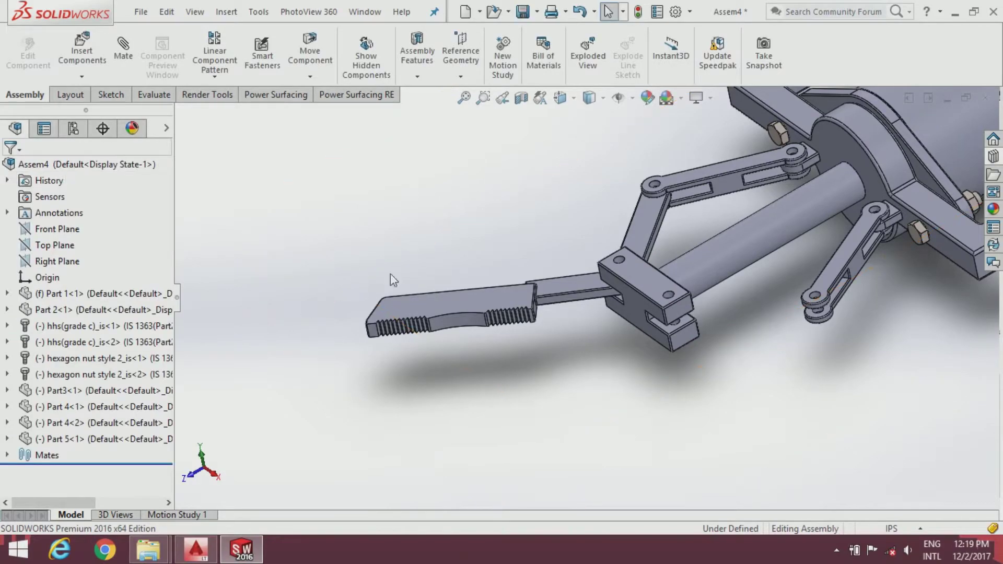
# Step: Ctrl-drag a second Part 5 jaw, rotate it, and place it under the clamp block
pyautogui.scroll(-2, 538, 308)
pyautogui.moveTo(555, 285)
pyautogui.mouseDown()
pyautogui.moveTo(749, 342)
pyautogui.moveTo(751, 352)
pyautogui.mouseUp()
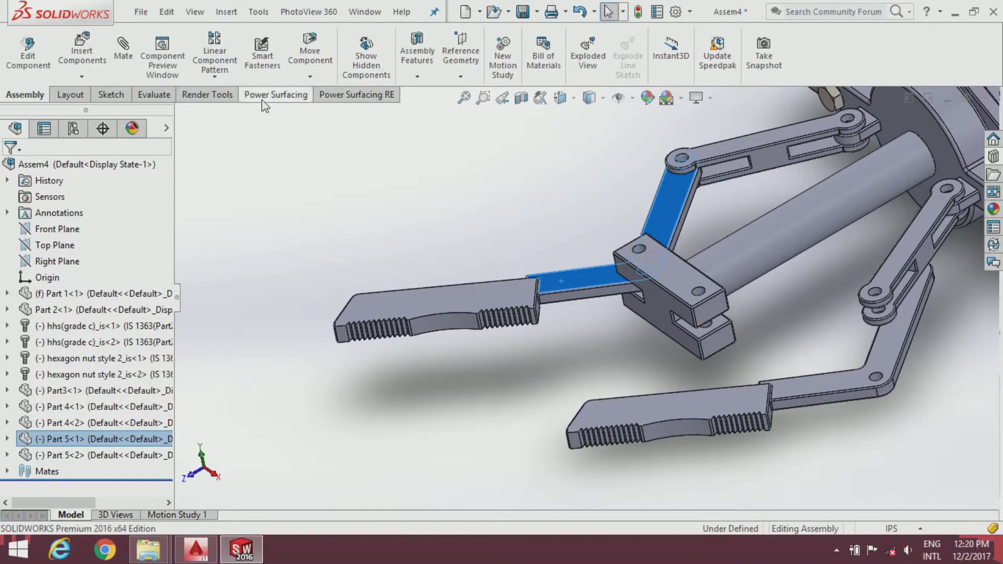
pyautogui.click(310, 76)
pyautogui.click(300, 111)
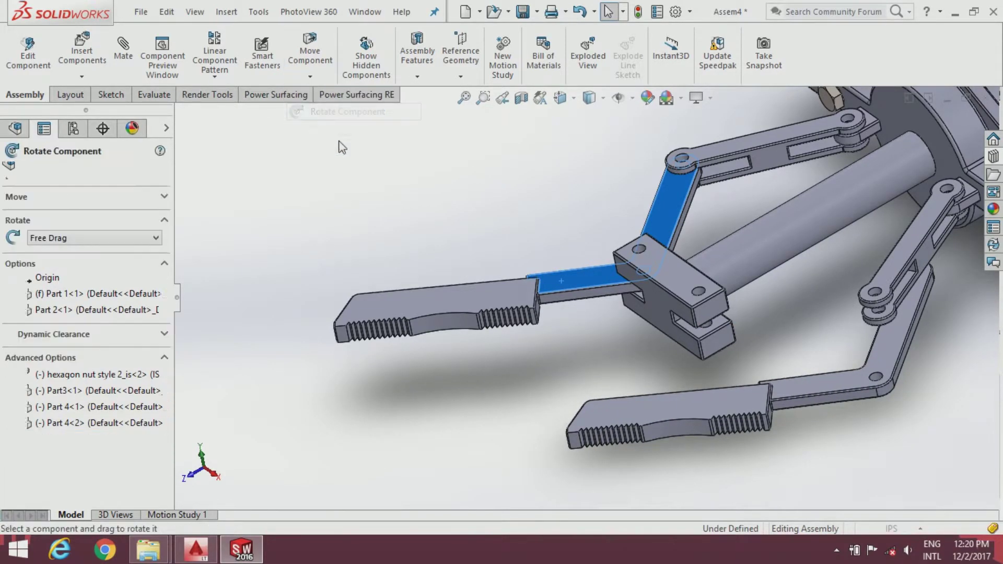
pyautogui.moveTo(834, 415)
pyautogui.mouseDown()
pyautogui.moveTo(758, 141)
pyautogui.moveTo(845, 172)
pyautogui.moveTo(800, 192)
pyautogui.mouseUp()
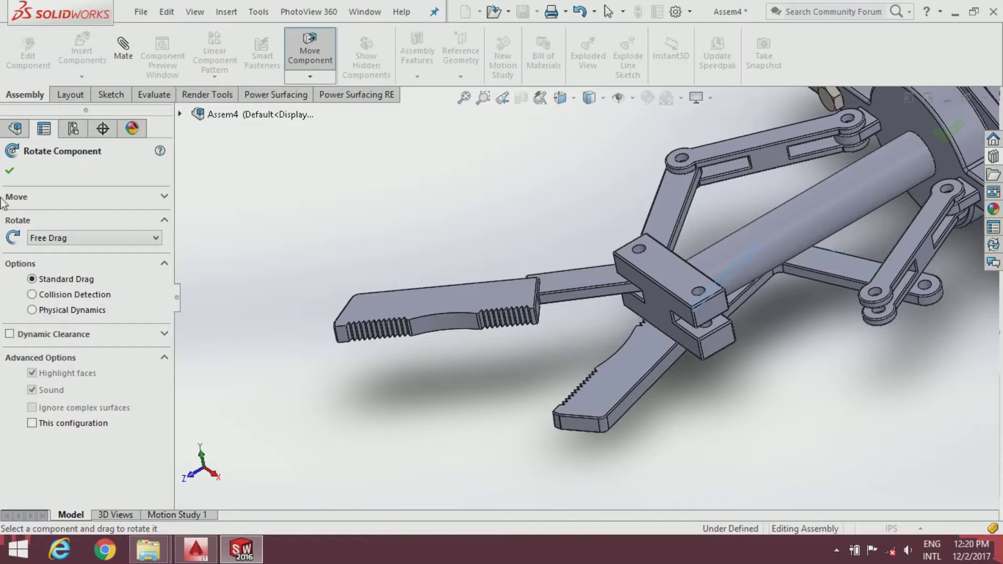
pyautogui.click(9, 170)
pyautogui.moveTo(816, 270); pyautogui.dragTo(793, 361)
pyautogui.scroll(-2, 923, 399)
pyautogui.scroll(2, 925, 365)
pyautogui.scroll(-3, 599, 257)
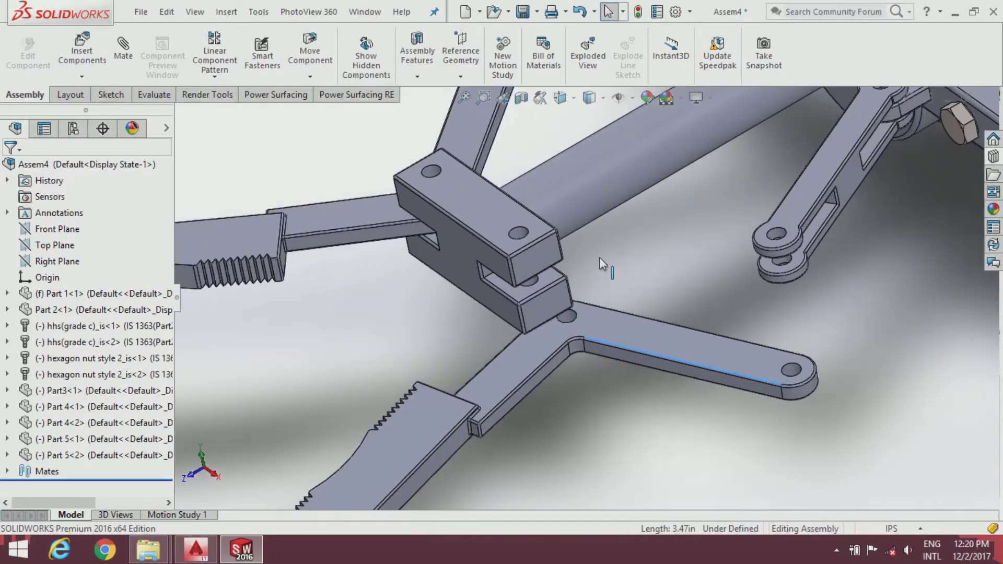
# Step: Mate the second jaw's hole concentric and its face coincident with link Part 4-2
pyautogui.click(123, 58)
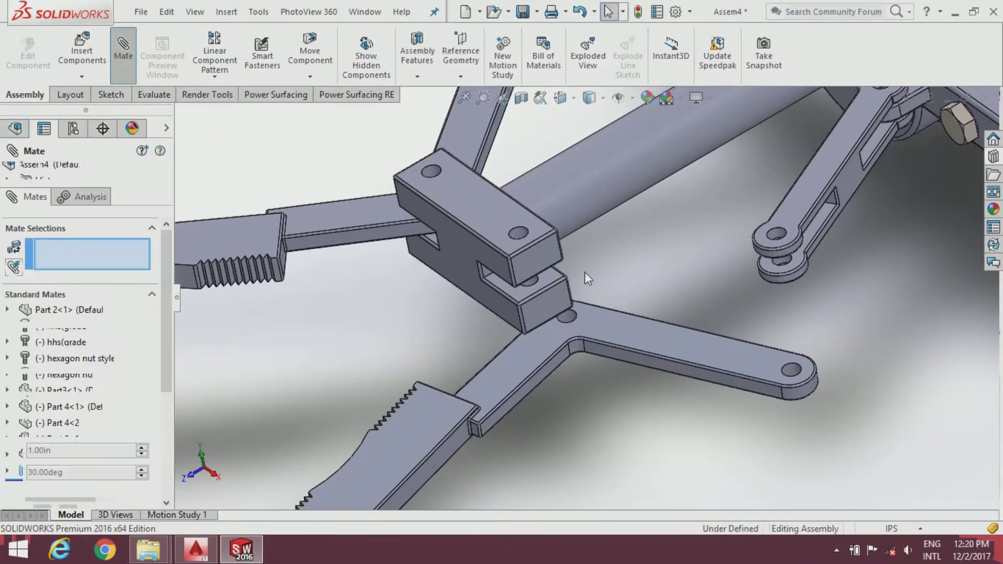
pyautogui.click(792, 368)
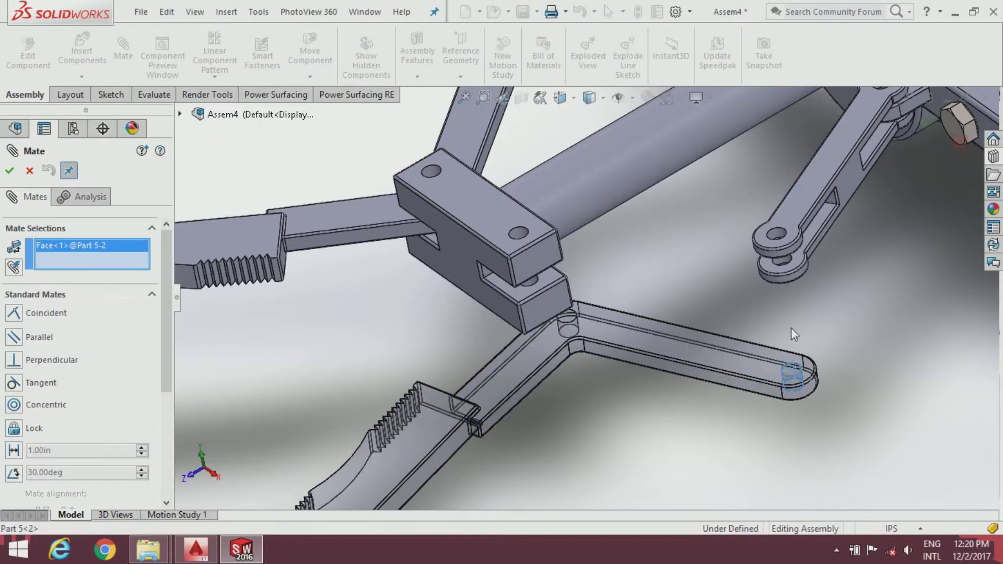
pyautogui.click(775, 233)
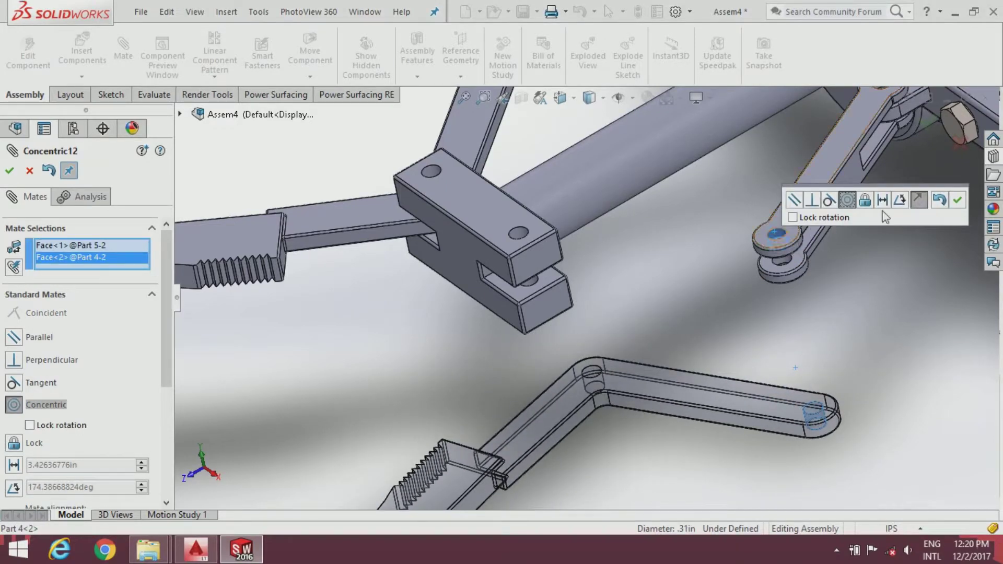
pyautogui.click(957, 200)
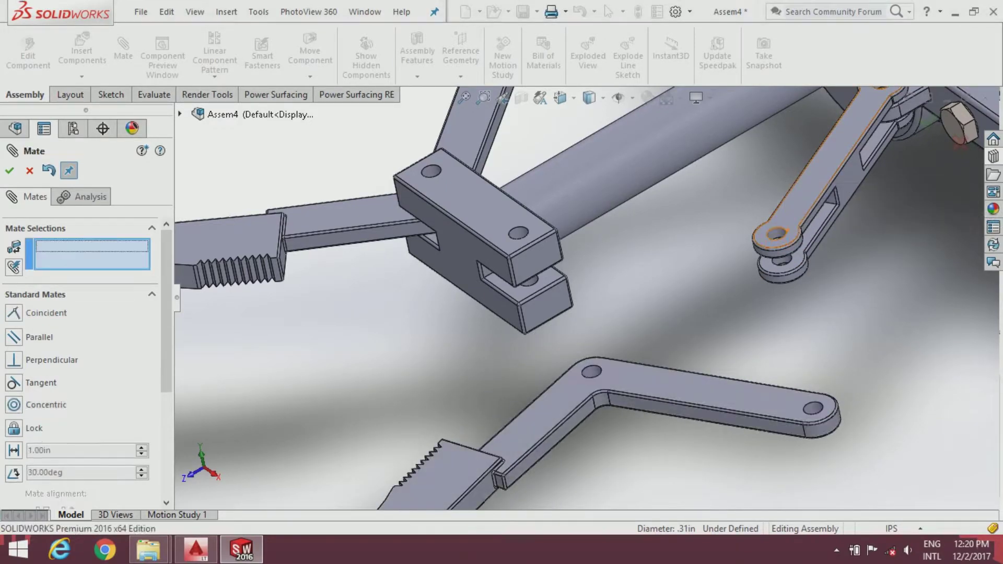
pyautogui.click(764, 403)
pyautogui.moveTo(763, 402); pyautogui.dragTo(734, 212, button='middle')
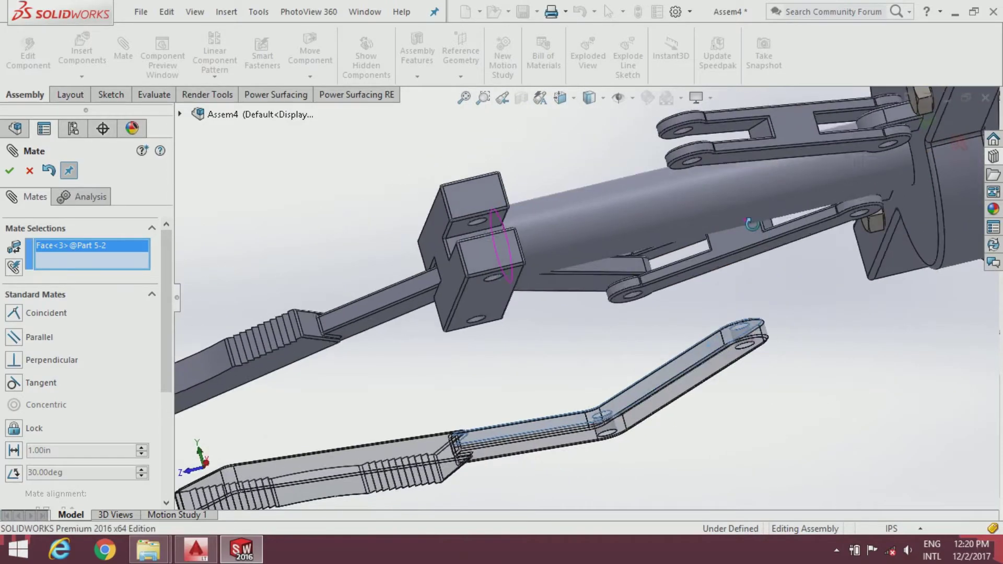
pyautogui.click(718, 111)
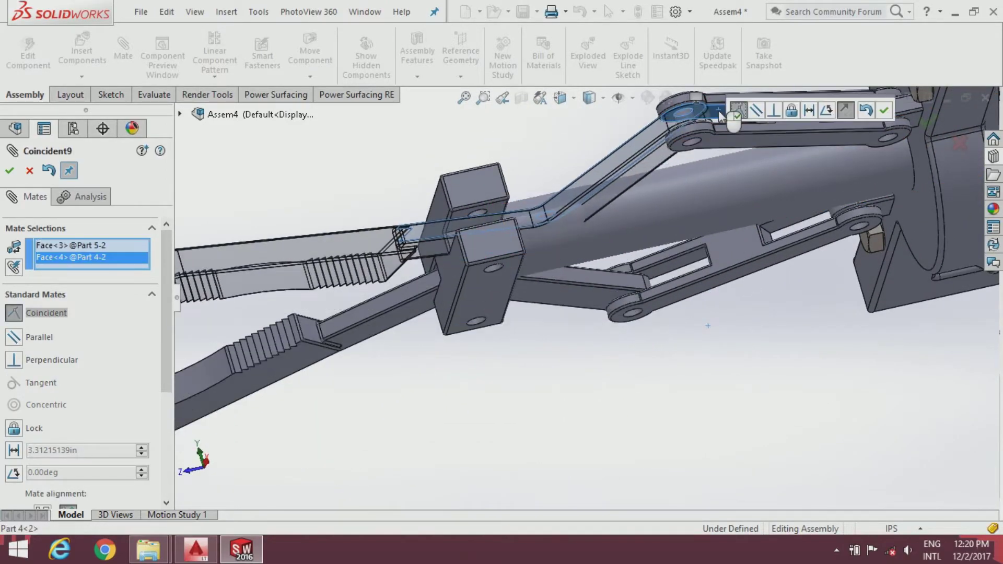
pyautogui.click(882, 109)
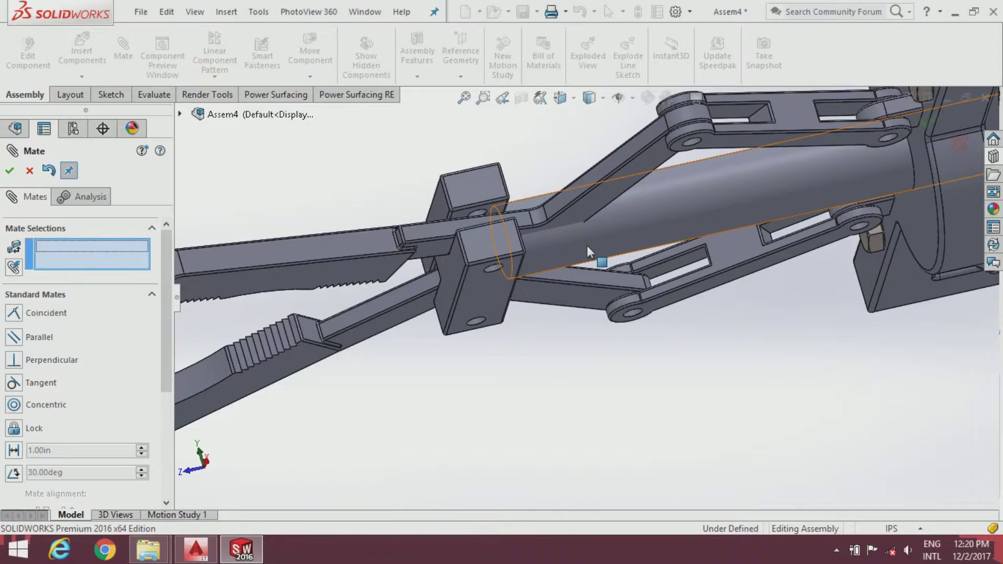
# Step: Make the second jaw concentric with the Part3 block's hole
pyautogui.moveTo(587, 246); pyautogui.dragTo(593, 320, button='middle')
pyautogui.scroll(-3, 585, 313)
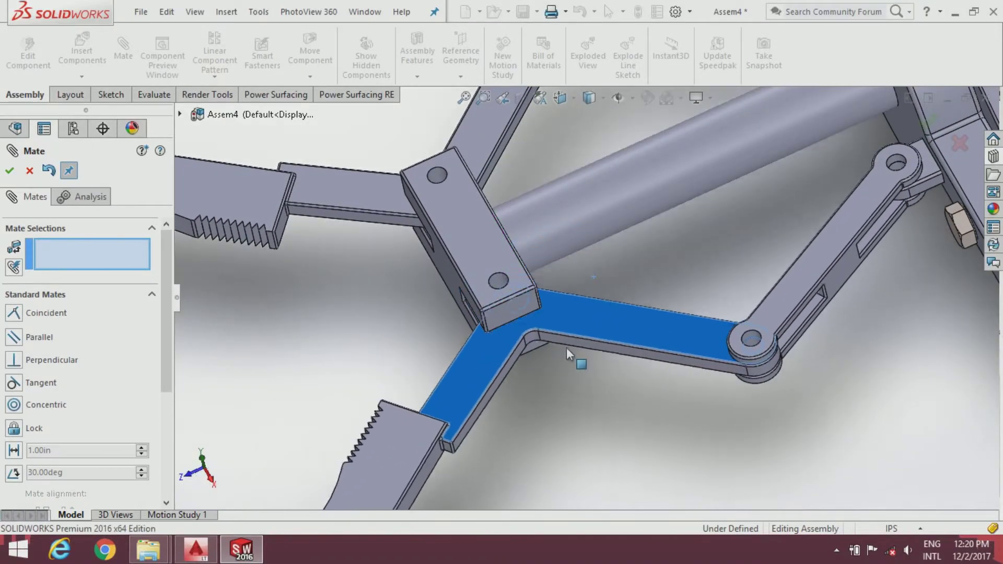
pyautogui.scroll(-3, 546, 339)
pyautogui.click(546, 343)
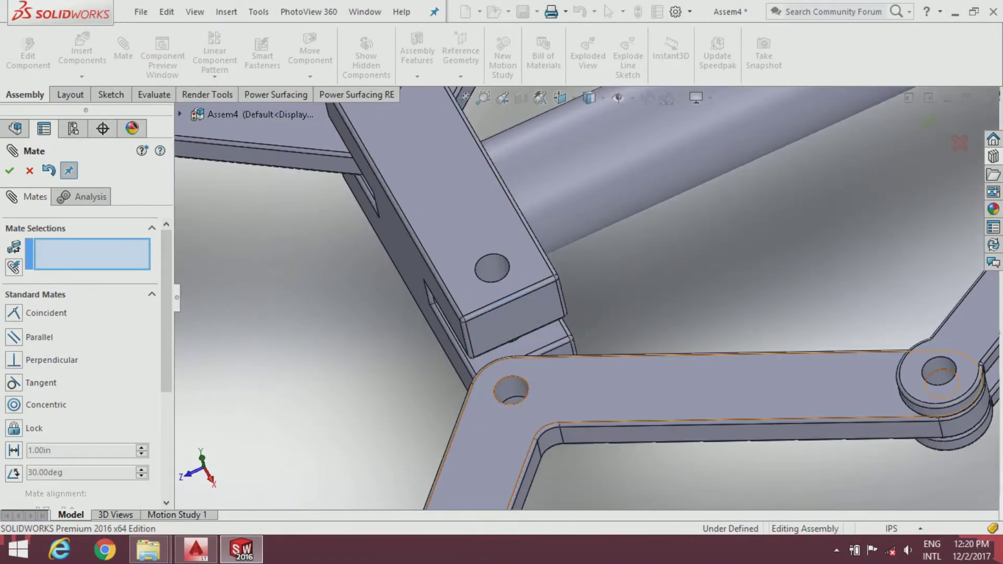
pyautogui.click(492, 269)
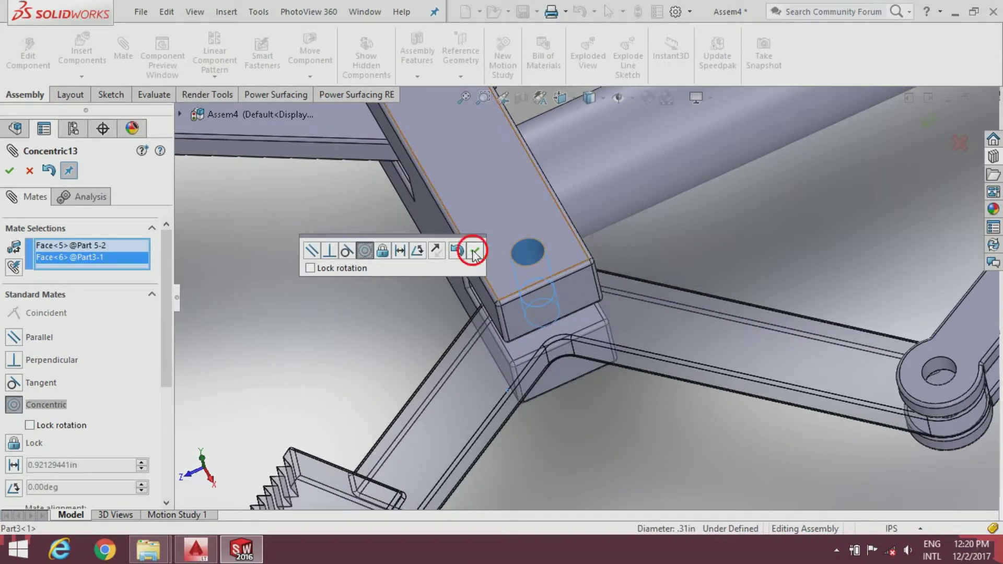
pyautogui.click(473, 253)
pyautogui.scroll(-6, 598, 323)
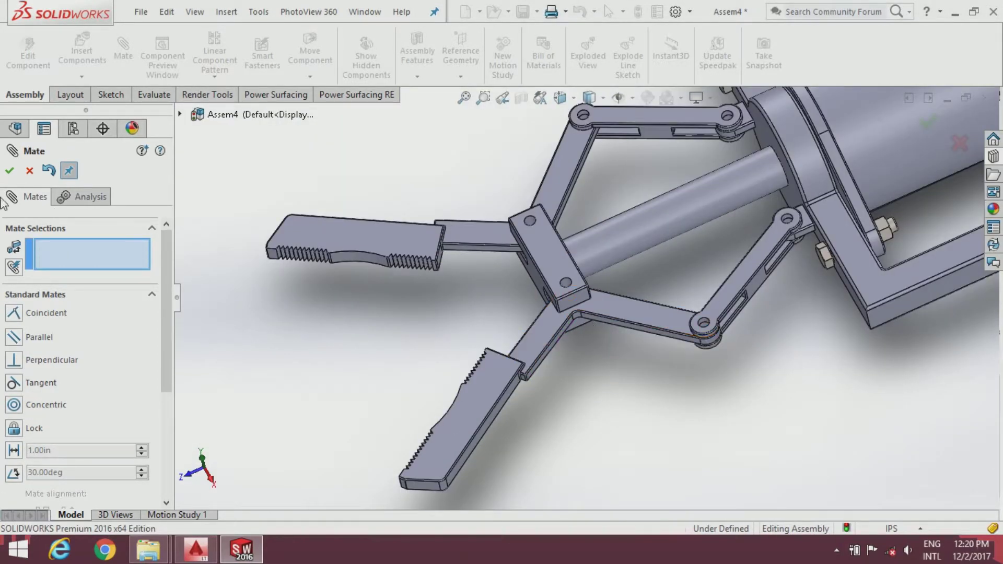
# Step: Close Mate and drag the rod to check the linkage motion
pyautogui.click(9, 171)
pyautogui.moveTo(609, 244); pyautogui.dragTo(731, 249)
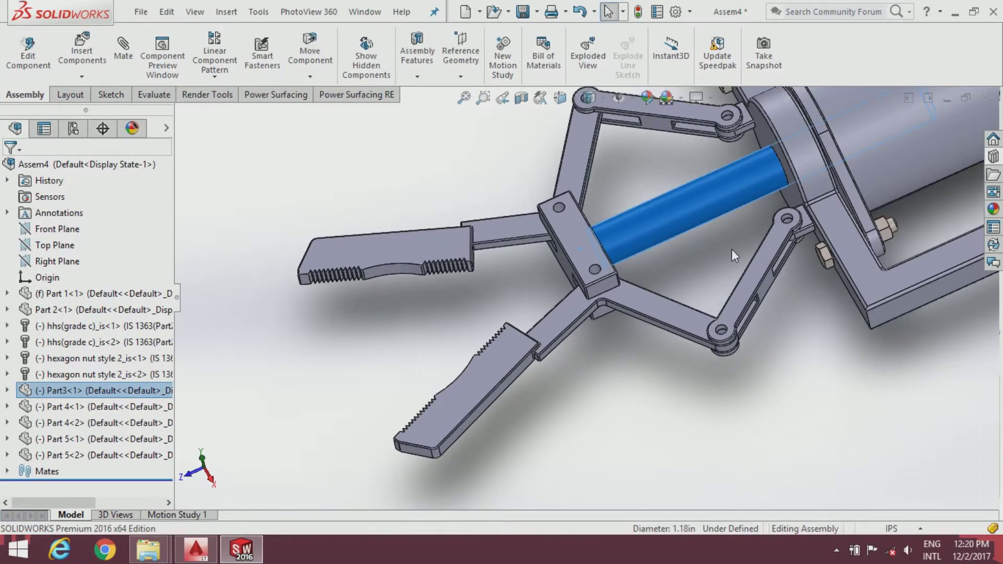
pyautogui.scroll(-3, 729, 242)
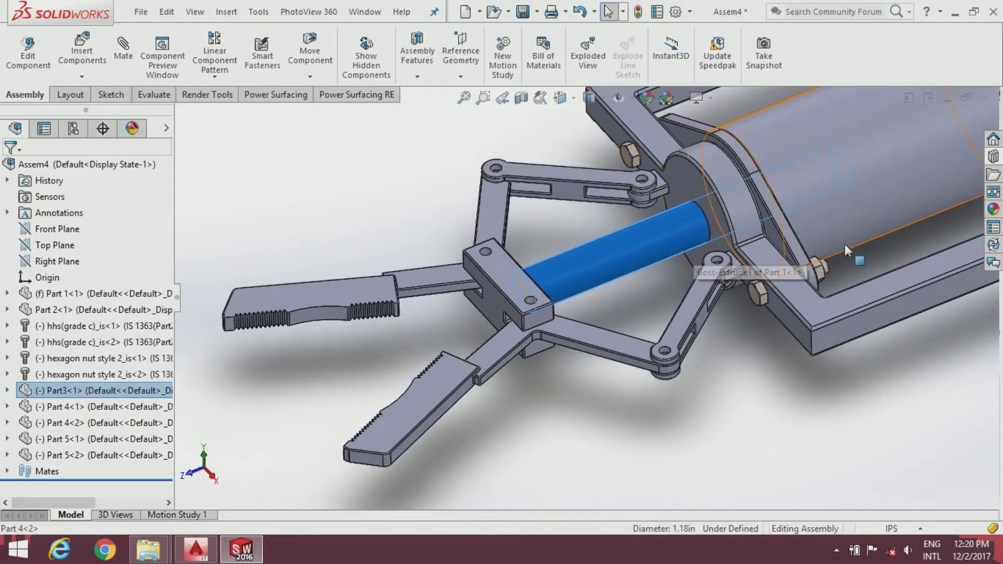
pyautogui.scroll(-2, 669, 257)
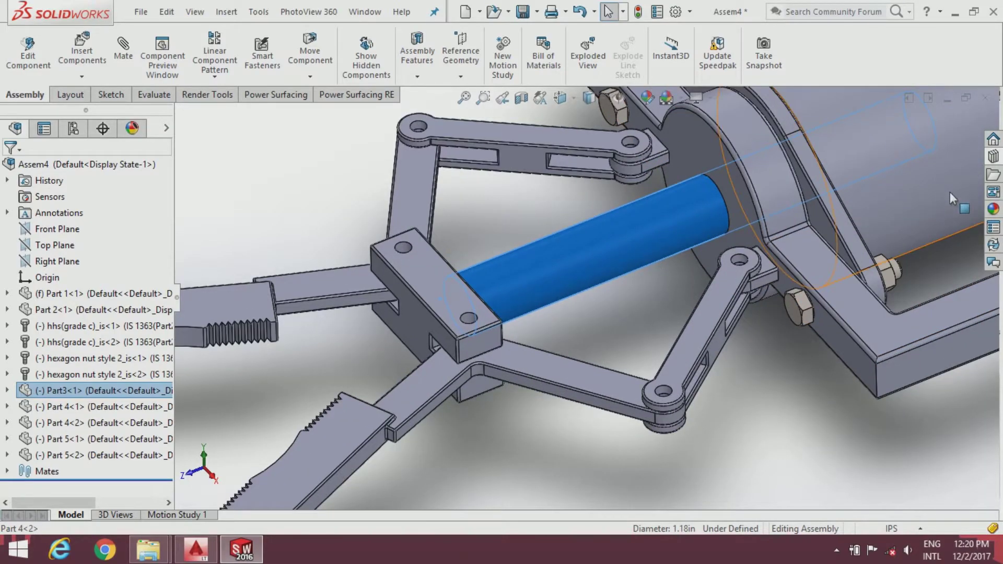
# Step: Drag an IS Hex Head bolt from the Toolbox into the lower link's pivot hole
pyautogui.click(993, 157)
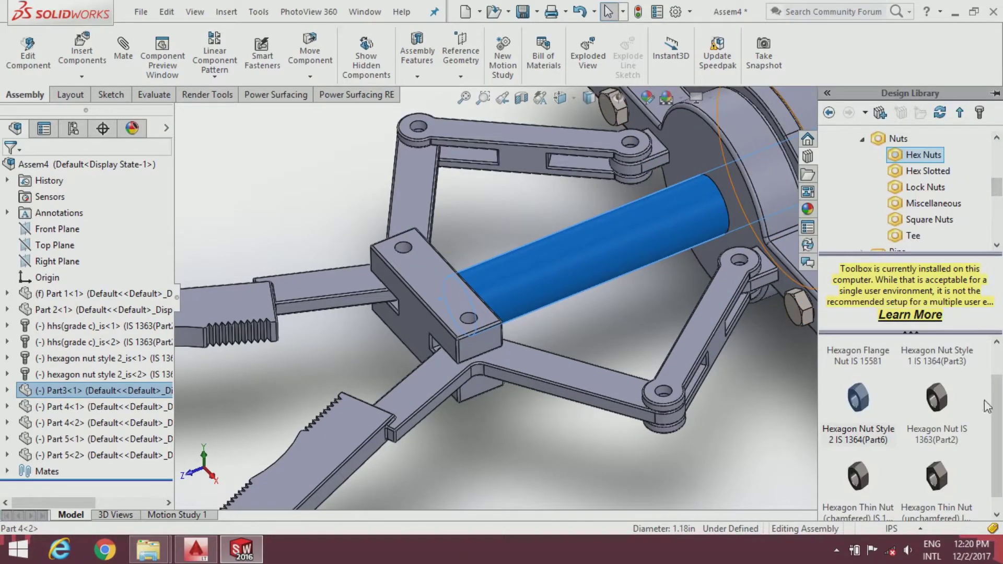
pyautogui.scroll(1, 999, 407)
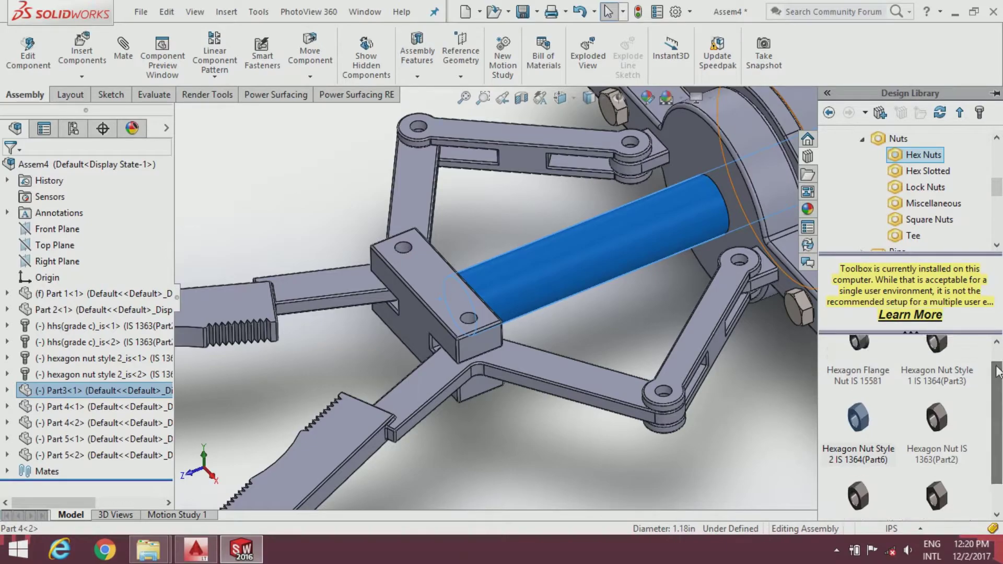
pyautogui.doubleClick(875, 139)
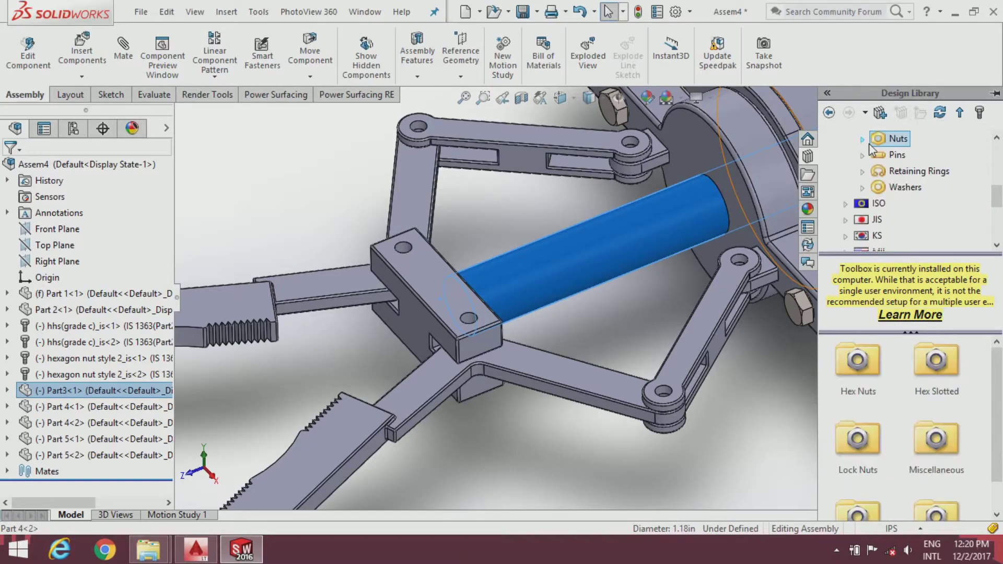
pyautogui.scroll(1, 904, 183)
pyautogui.click(896, 177)
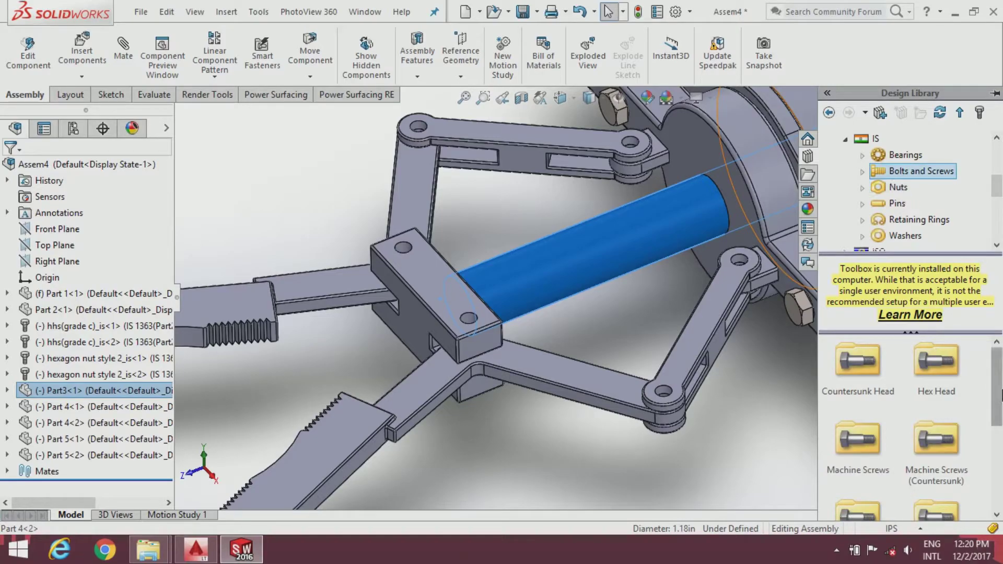
pyautogui.doubleClick(936, 360)
pyautogui.moveTo(996, 391); pyautogui.dragTo(993, 492)
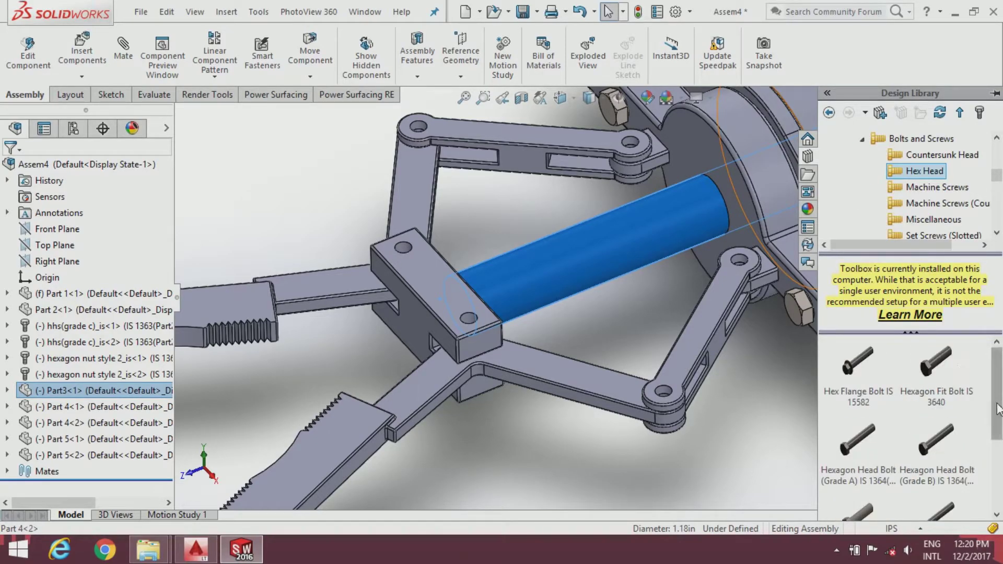
pyautogui.scroll(-2, 775, 363)
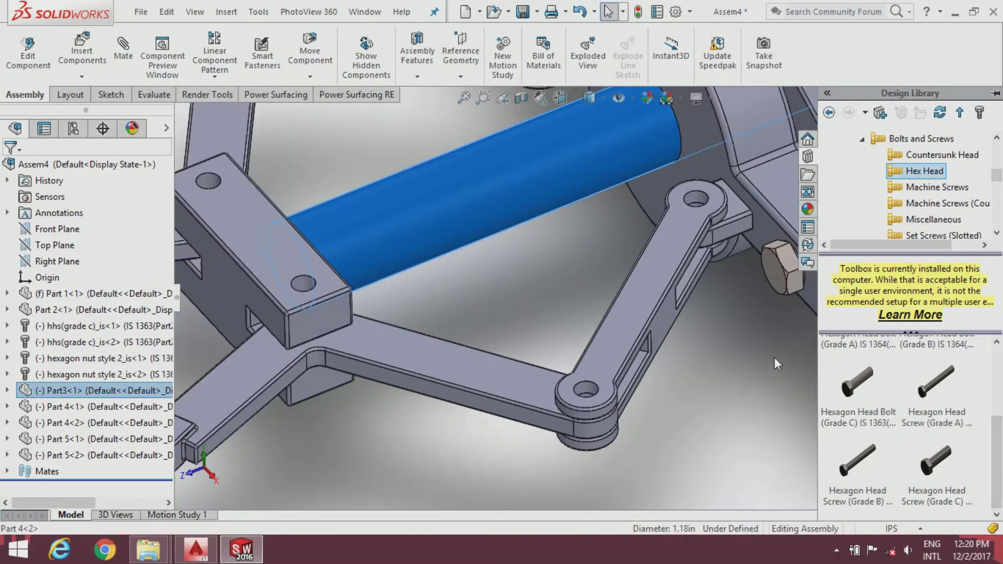
pyautogui.click(782, 429)
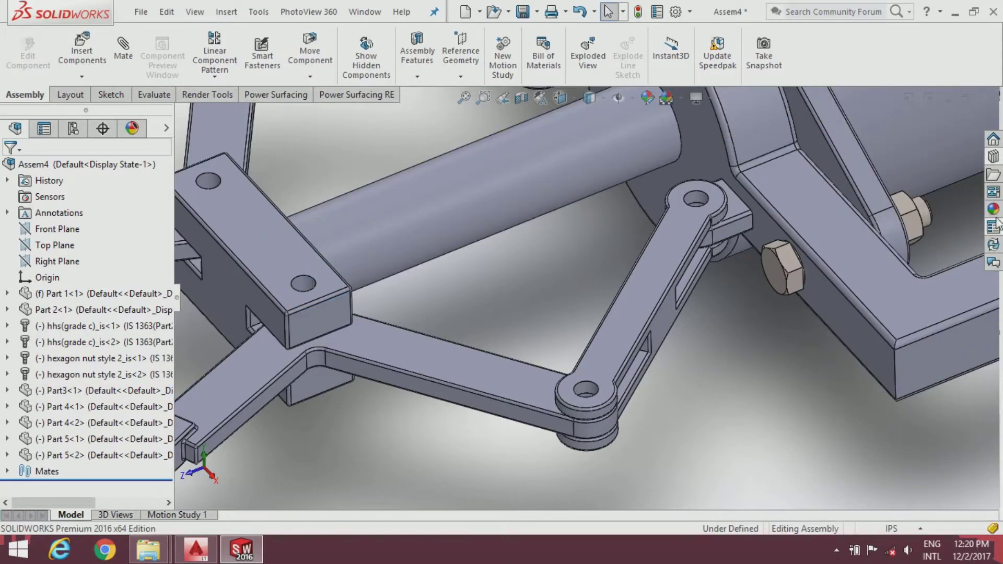
pyautogui.click(992, 156)
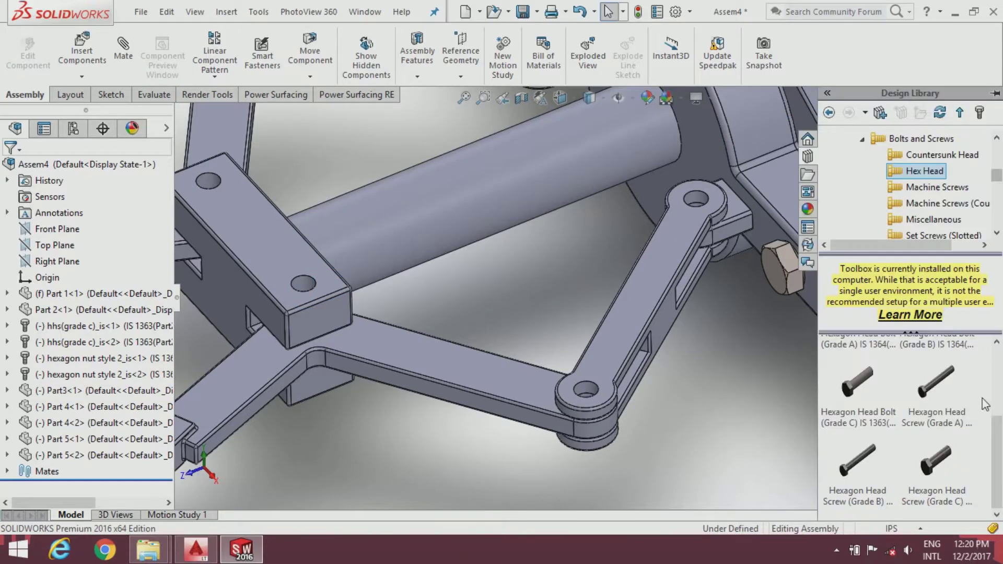
pyautogui.moveTo(931, 475); pyautogui.dragTo(593, 392)
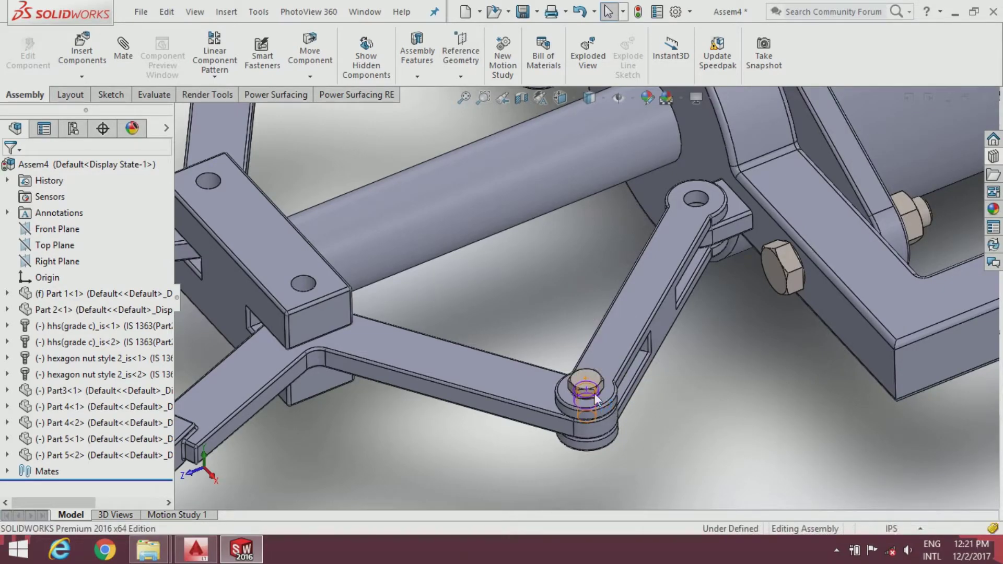
# Step: Lengthen the hex head bolt from 12 to 25 and confirm its size
pyautogui.moveTo(644, 436); pyautogui.dragTo(606, 446, button='middle')
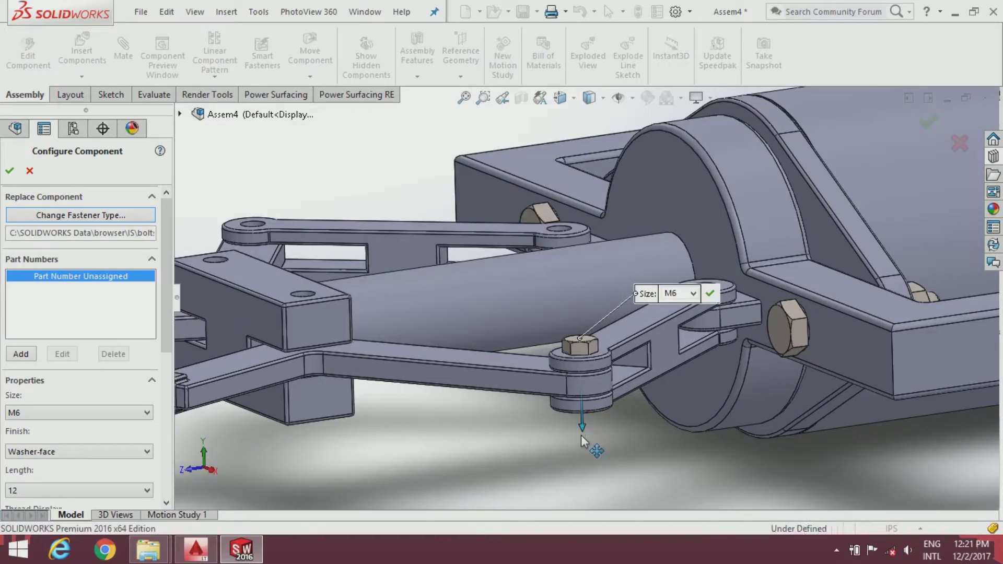
pyautogui.moveTo(581, 446); pyautogui.dragTo(582, 460)
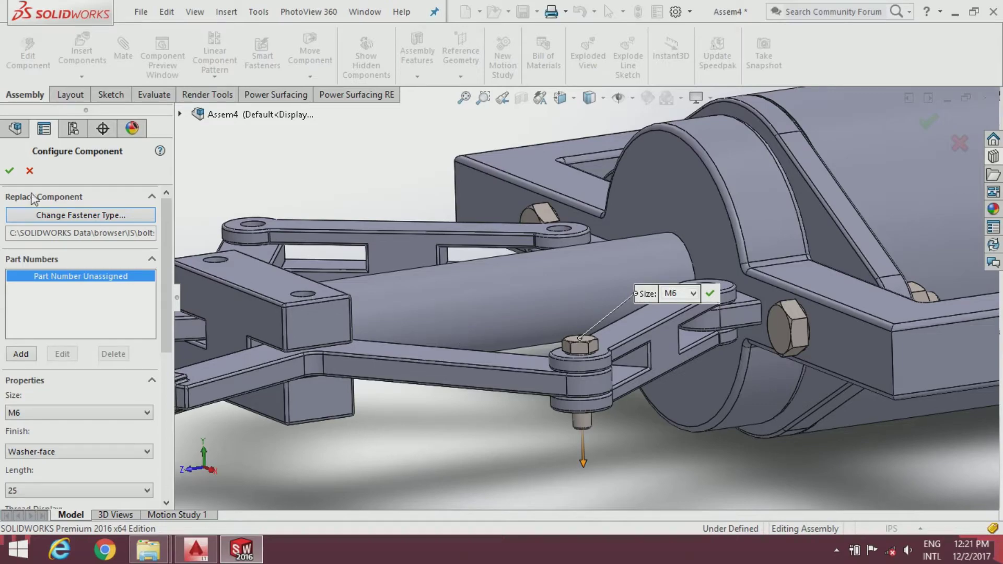
pyautogui.click(9, 173)
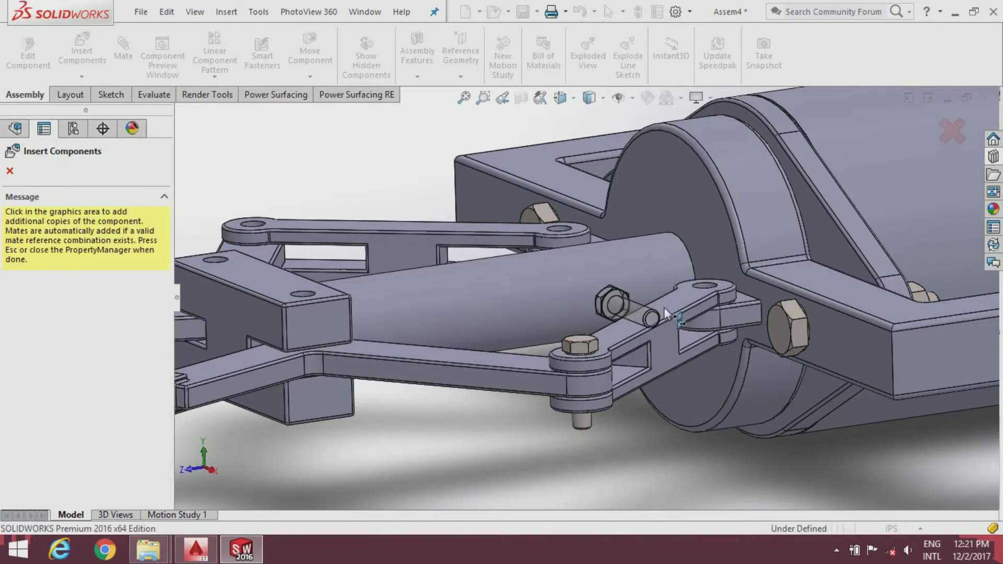
pyautogui.moveTo(664, 307)
pyautogui.mouseDown(button='middle')
pyautogui.moveTo(684, 414)
pyautogui.moveTo(697, 418)
pyautogui.mouseUp(button='middle')
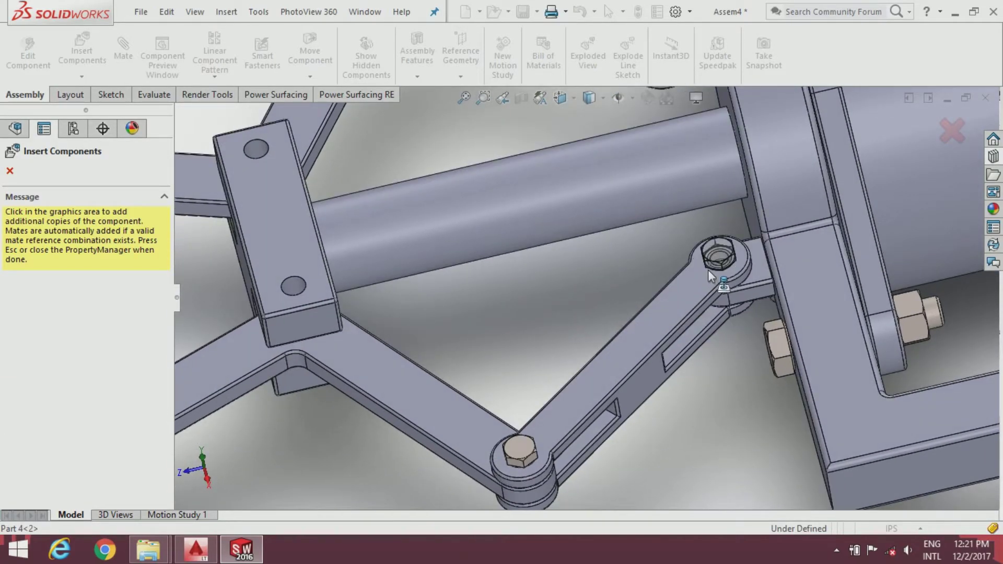
# Step: Place hex screw copies in the link pivot holes
pyautogui.click(707, 269)
pyautogui.scroll(3, 631, 272)
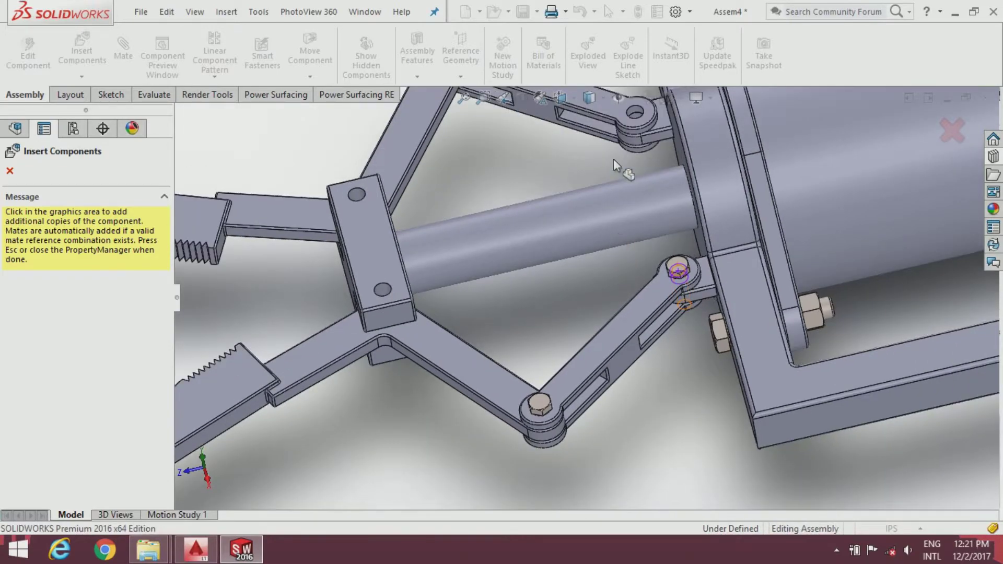
pyautogui.scroll(3, 613, 158)
pyautogui.scroll(-5, 653, 234)
pyautogui.scroll(-3, 653, 233)
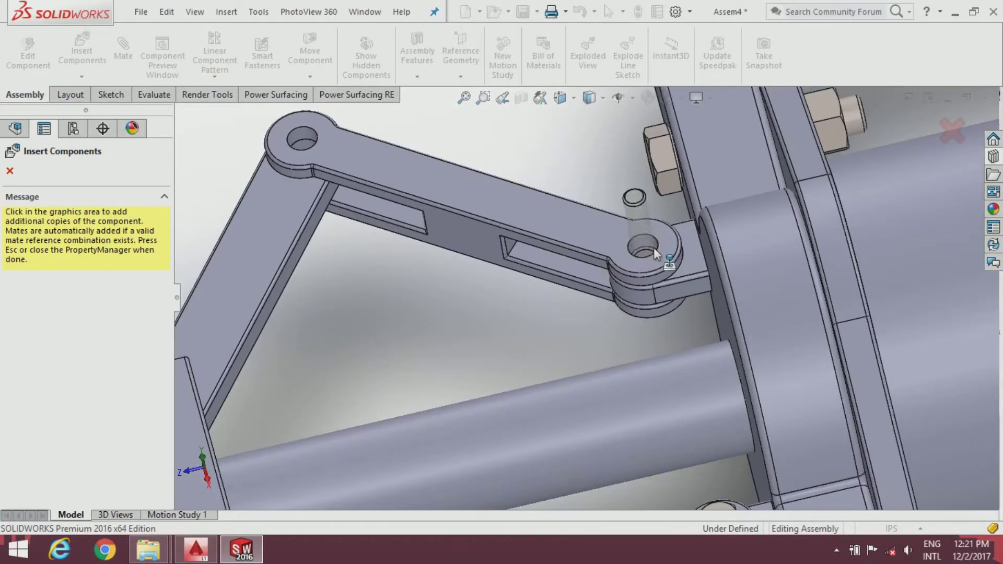
pyautogui.click(634, 263)
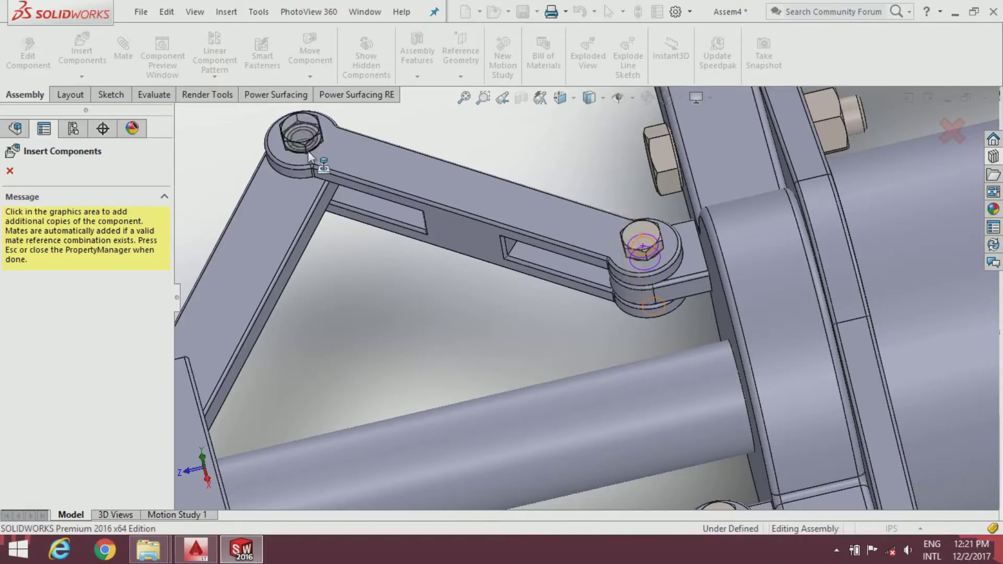
# Step: Place copies in the link's other hole and both block holes, then end insertion
pyautogui.click(308, 151)
pyautogui.scroll(1, 418, 272)
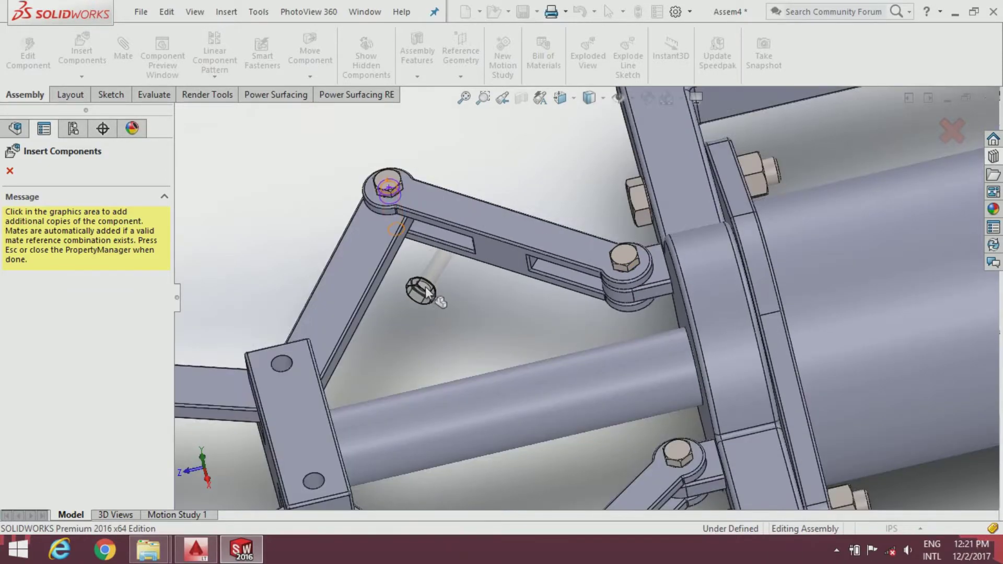
pyautogui.scroll(1, 421, 286)
pyautogui.scroll(1, 430, 347)
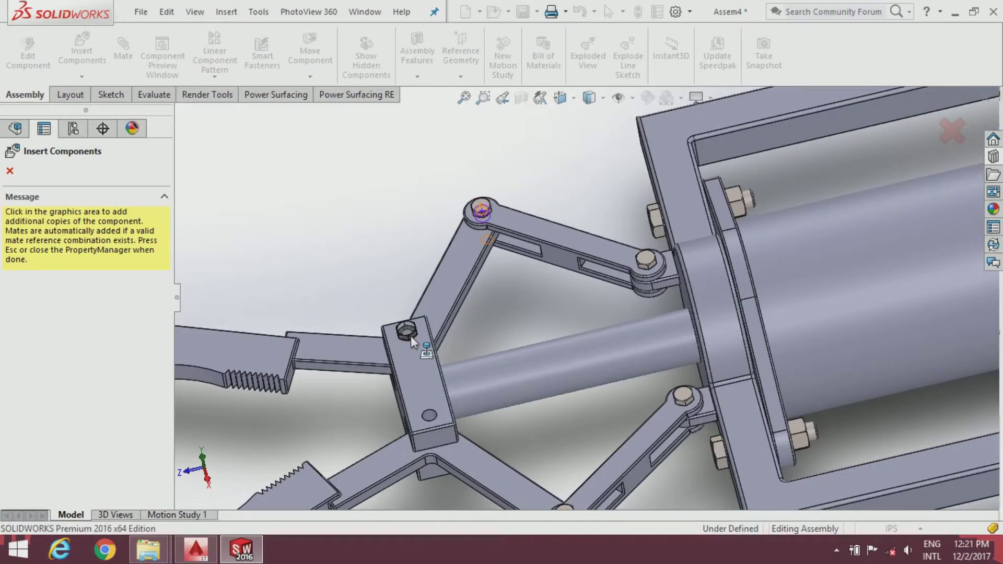
pyautogui.click(412, 341)
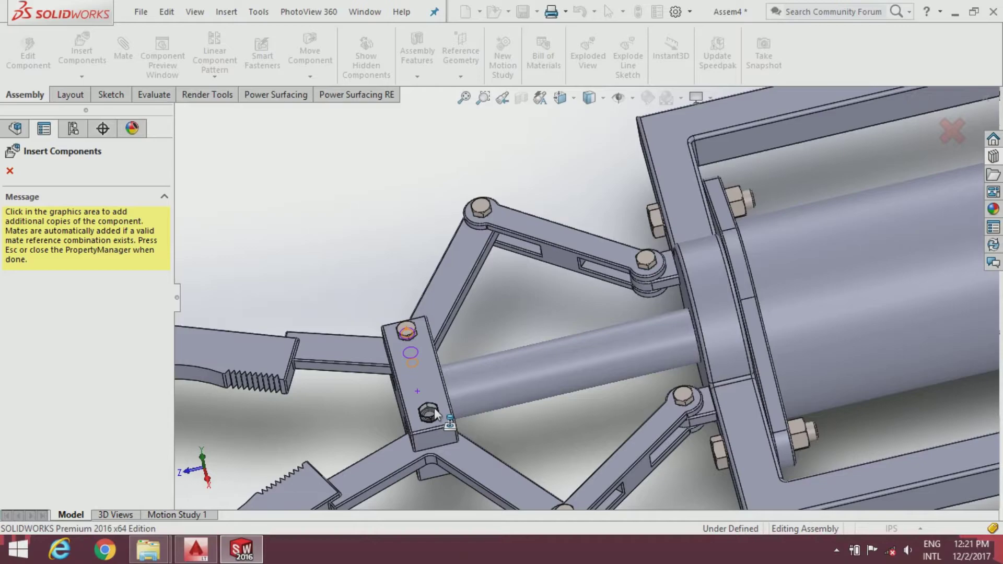
pyautogui.scroll(-3, 434, 408)
pyautogui.click(463, 390)
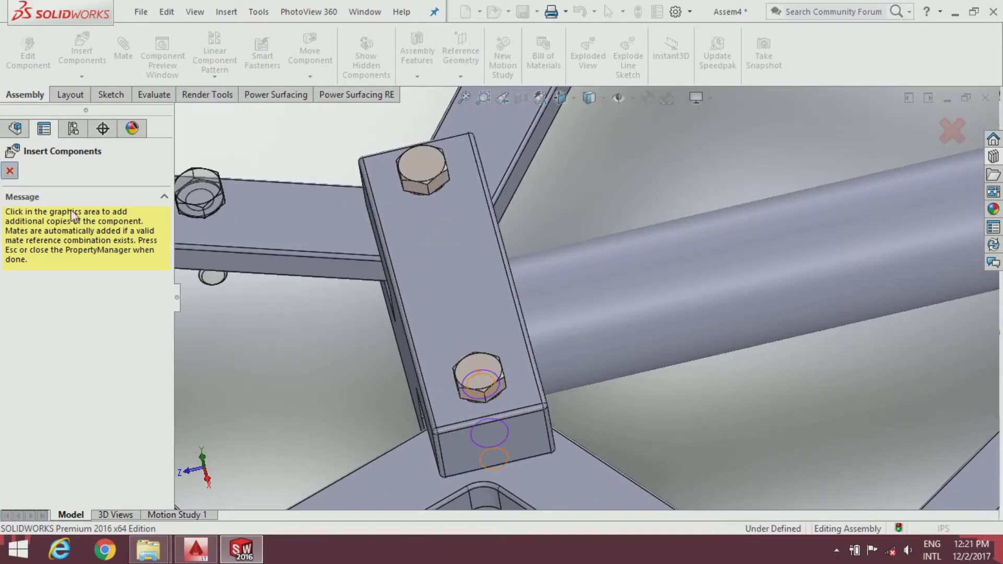
pyautogui.click(10, 173)
pyautogui.scroll(5, 399, 347)
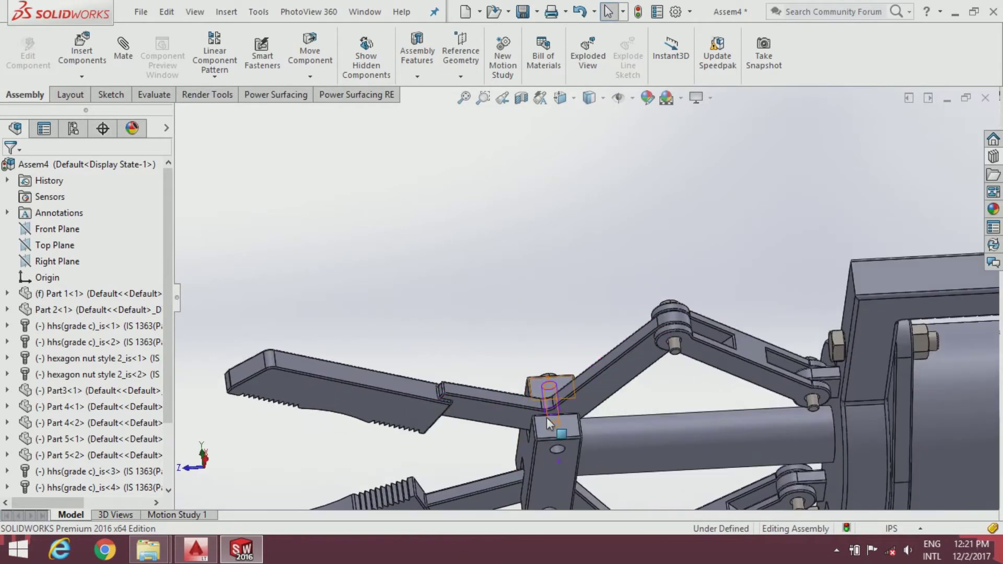
# Step: Seat the first hex bolt in the bracket block's top hole
pyautogui.moveTo(531, 397); pyautogui.dragTo(574, 418, button='middle')
pyautogui.scroll(-3, 609, 418)
pyautogui.scroll(-2, 612, 355)
pyautogui.moveTo(612, 355); pyautogui.dragTo(618, 267, button='middle')
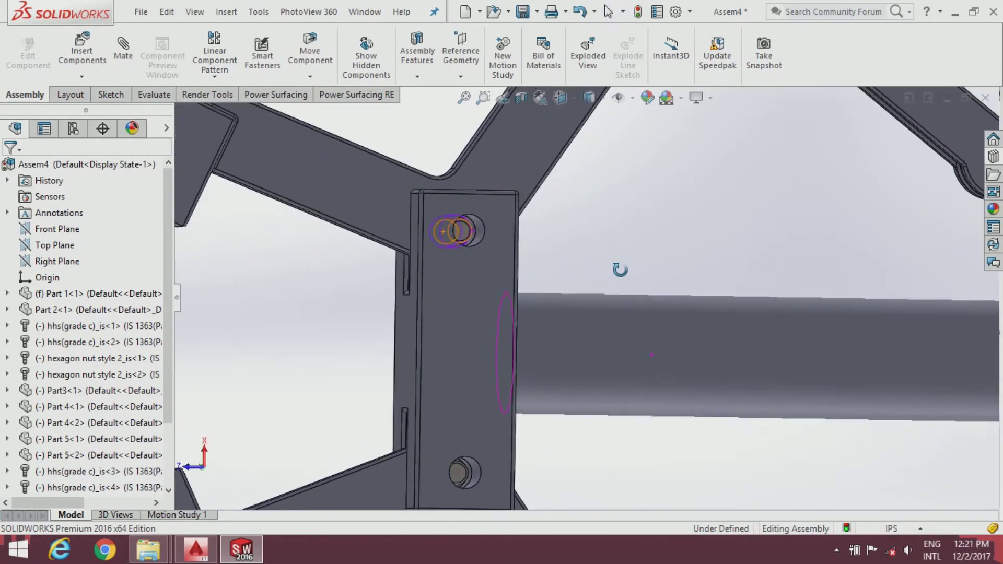
pyautogui.click(461, 230)
pyautogui.moveTo(482, 234)
pyautogui.mouseDown(button='middle')
pyautogui.moveTo(501, 253)
pyautogui.moveTo(491, 257)
pyautogui.moveTo(472, 366)
pyautogui.mouseUp(button='middle')
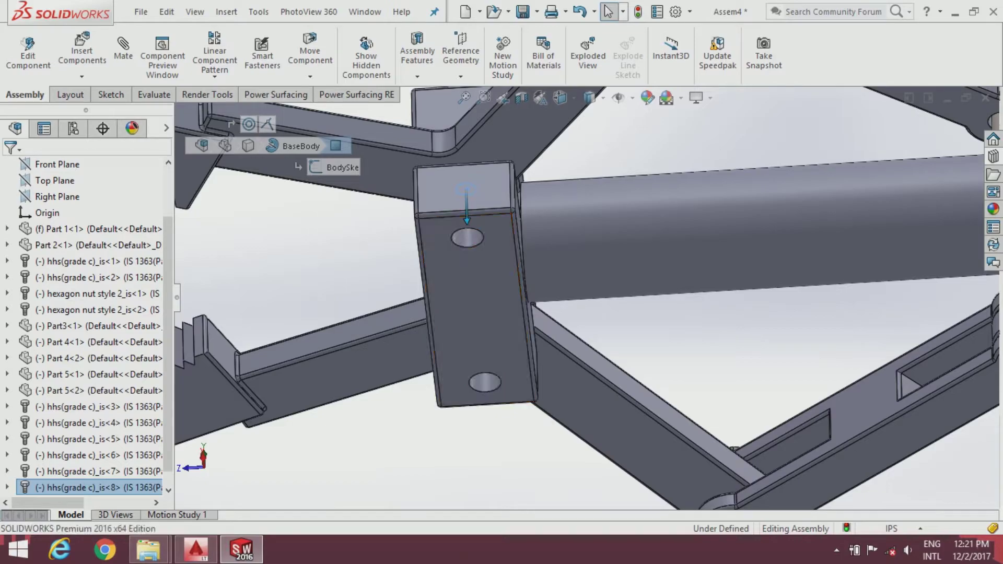
pyautogui.moveTo(465, 222); pyautogui.dragTo(457, 300)
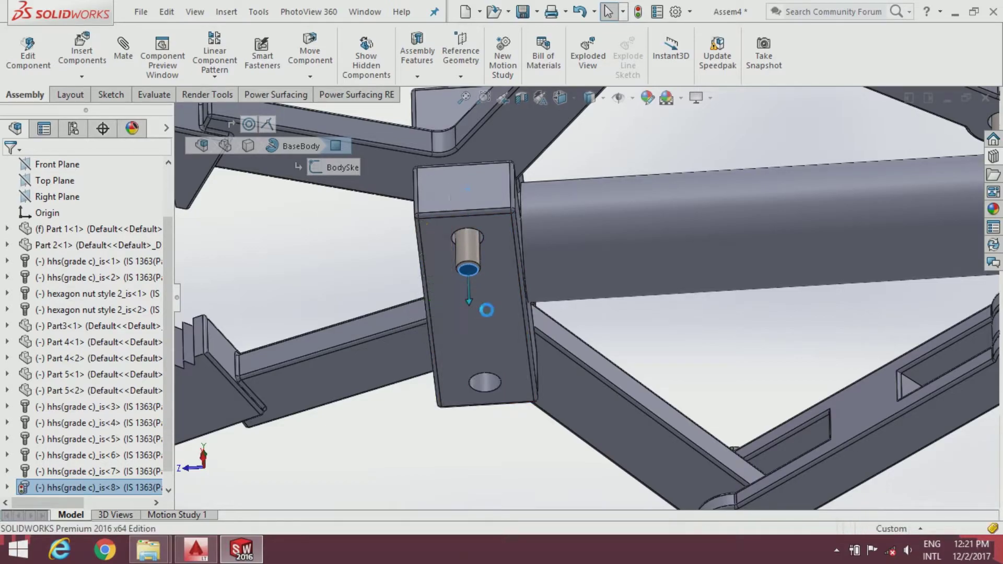
# Step: Seat the second bolt in the block's lower hole and reopen the Design Library
pyautogui.moveTo(610, 352)
pyautogui.mouseDown(button='middle')
pyautogui.moveTo(612, 252)
pyautogui.moveTo(560, 319)
pyautogui.mouseUp(button='middle')
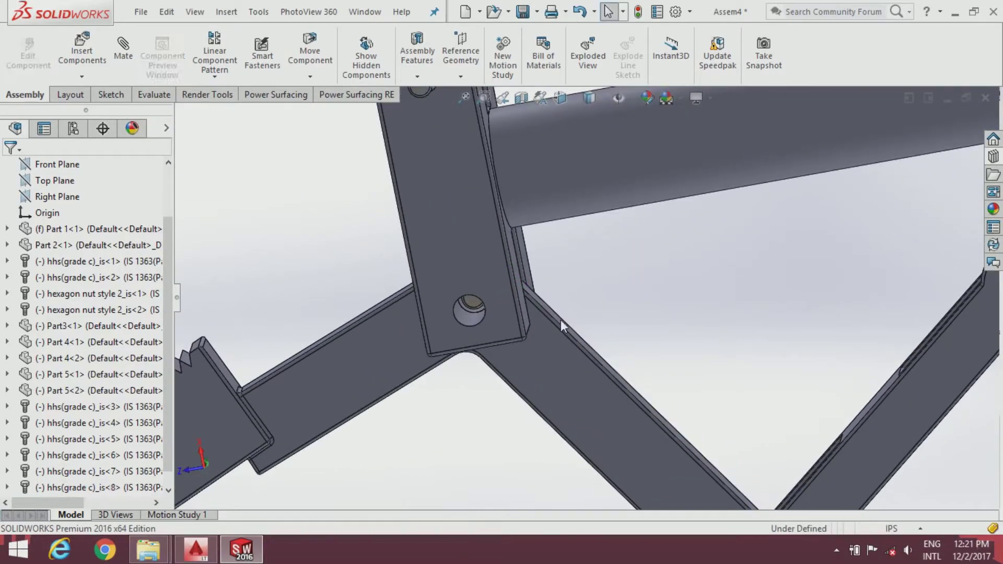
pyautogui.click(475, 301)
pyautogui.moveTo(503, 298); pyautogui.dragTo(518, 381, button='middle')
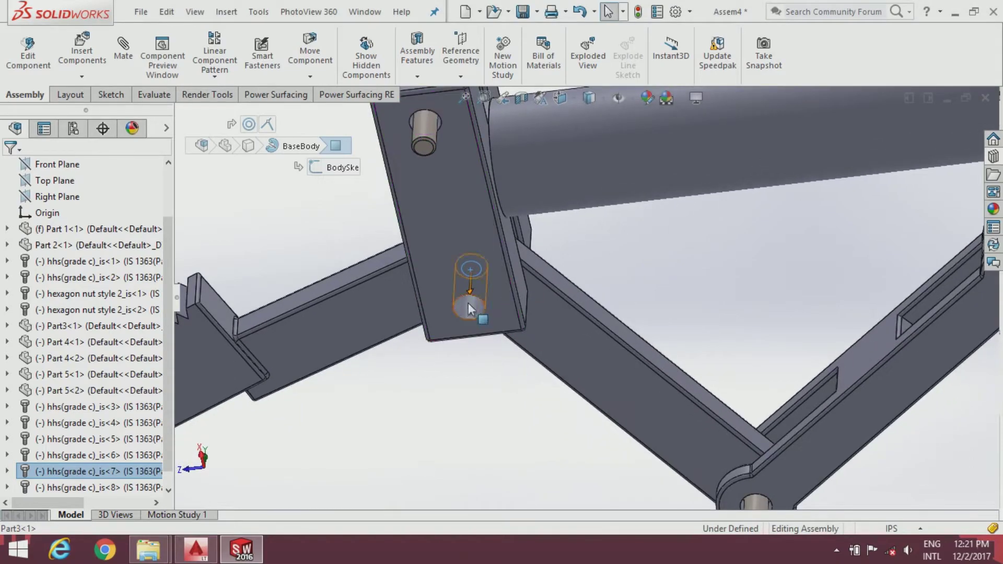
pyautogui.moveTo(469, 297)
pyautogui.mouseDown()
pyautogui.moveTo(465, 363)
pyautogui.moveTo(531, 376)
pyautogui.mouseUp()
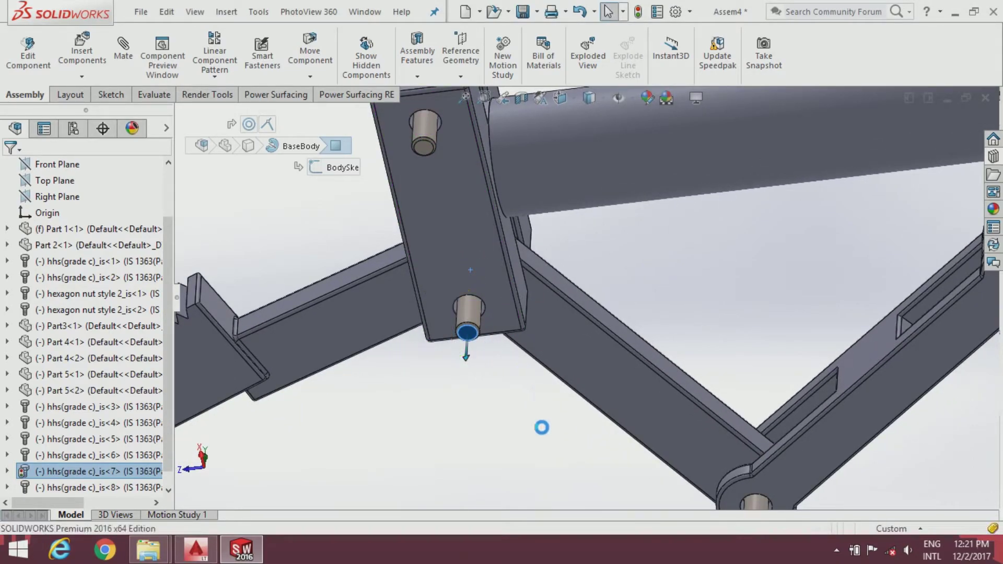
pyautogui.moveTo(502, 450); pyautogui.dragTo(538, 297, button='middle')
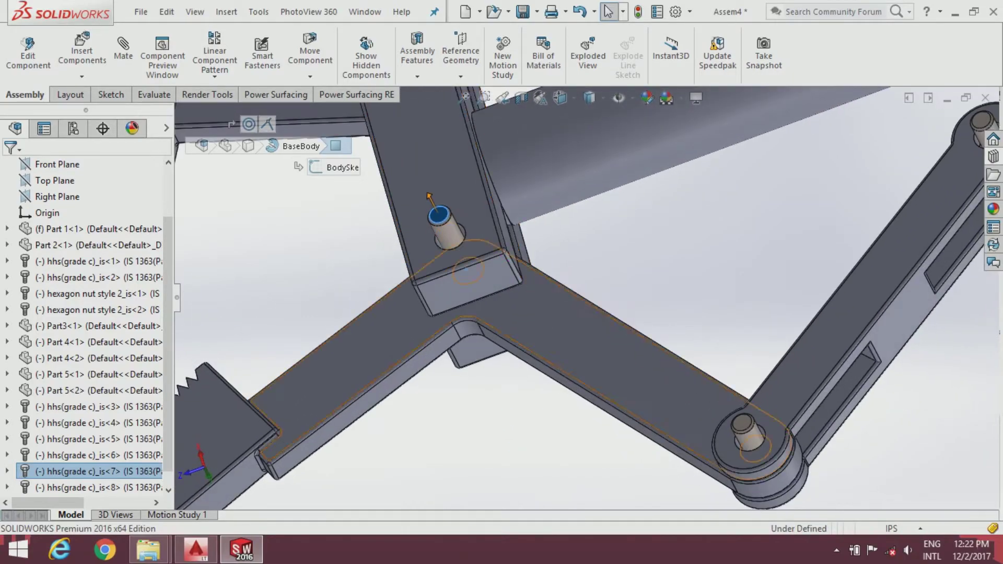
pyautogui.scroll(5, 539, 297)
pyautogui.click(644, 287)
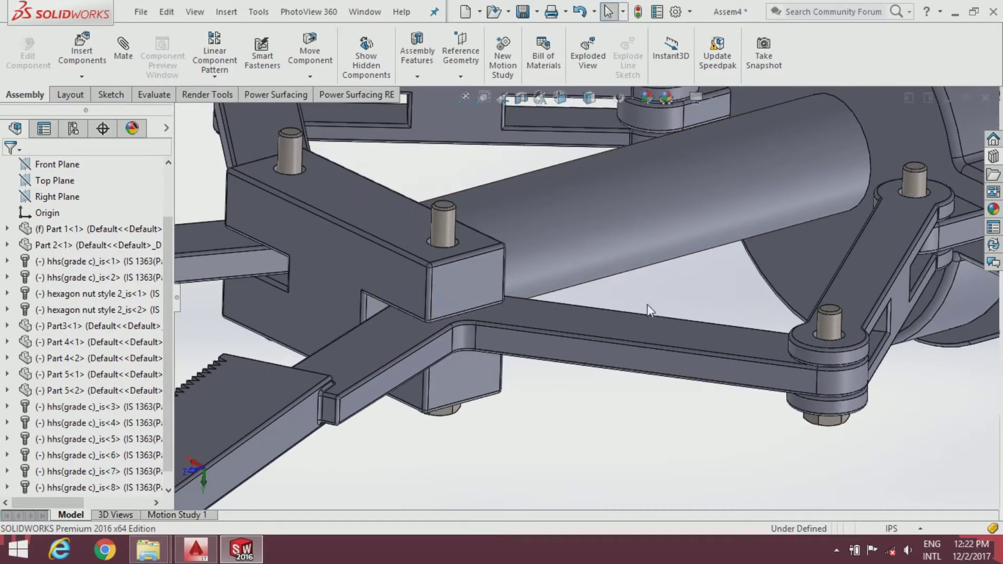
pyautogui.moveTo(647, 304); pyautogui.dragTo(638, 292, button='middle')
pyautogui.scroll(-2, 581, 192)
pyautogui.scroll(-2, 580, 193)
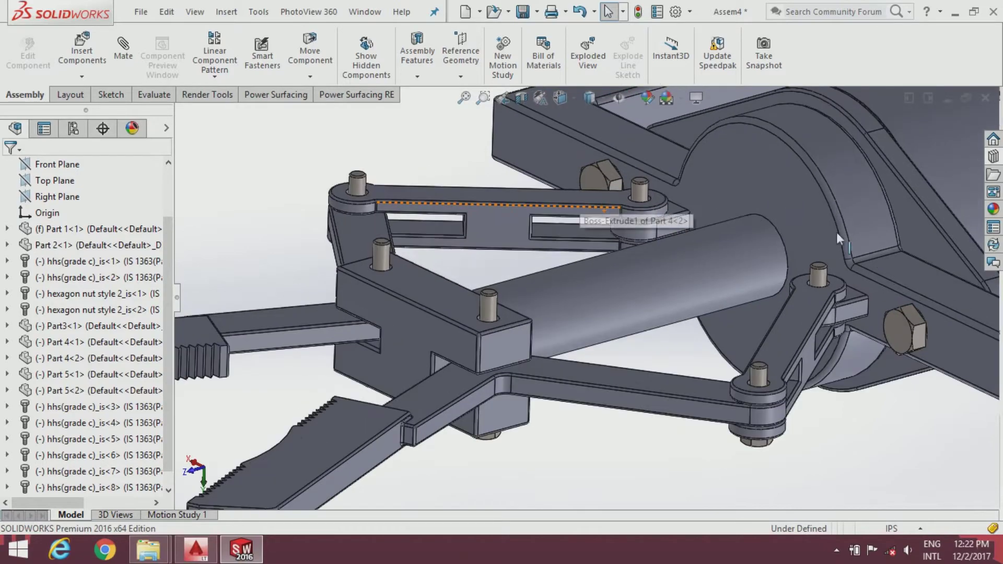
pyautogui.click(995, 156)
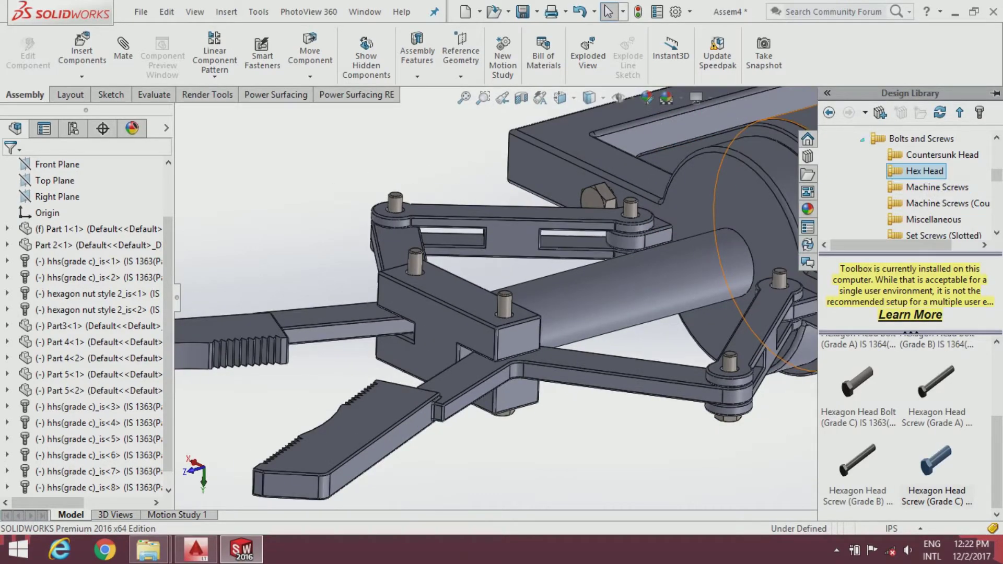
# Step: Put an M6 Hexagon Nut Style 2 from Toolbox Hex Nuts onto the lower link pin
pyautogui.click(861, 139)
pyautogui.click(897, 155)
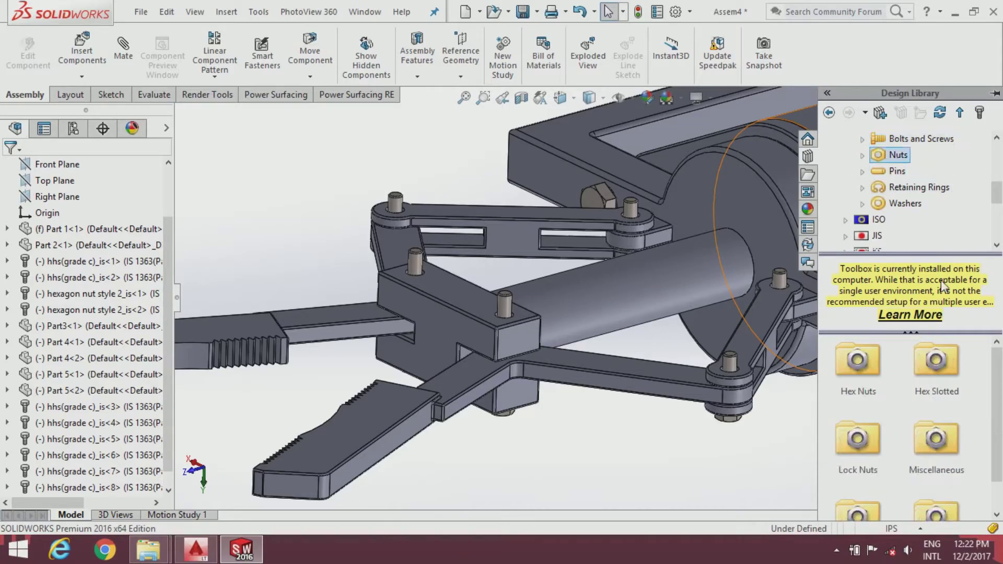
pyautogui.doubleClick(932, 384)
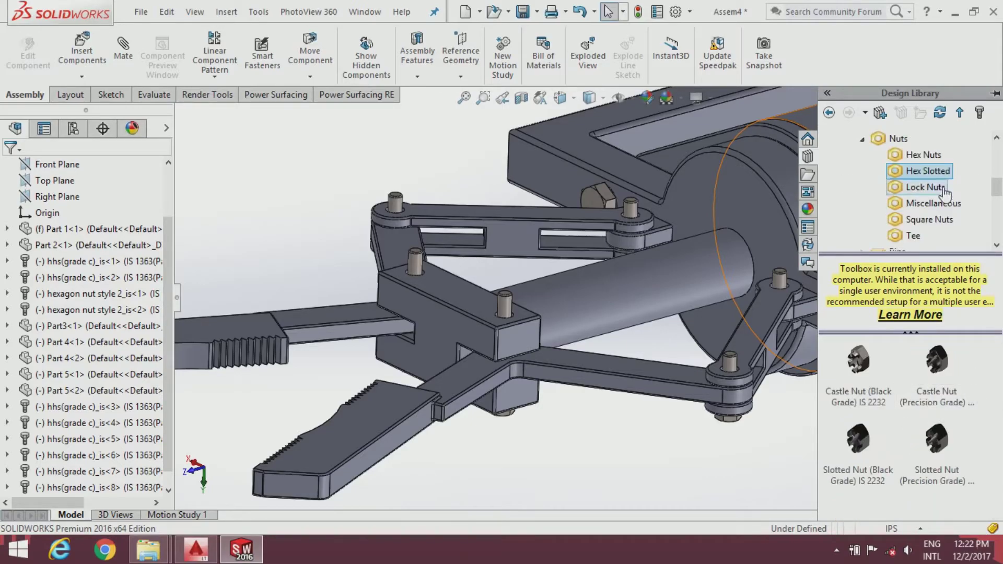
pyautogui.click(933, 157)
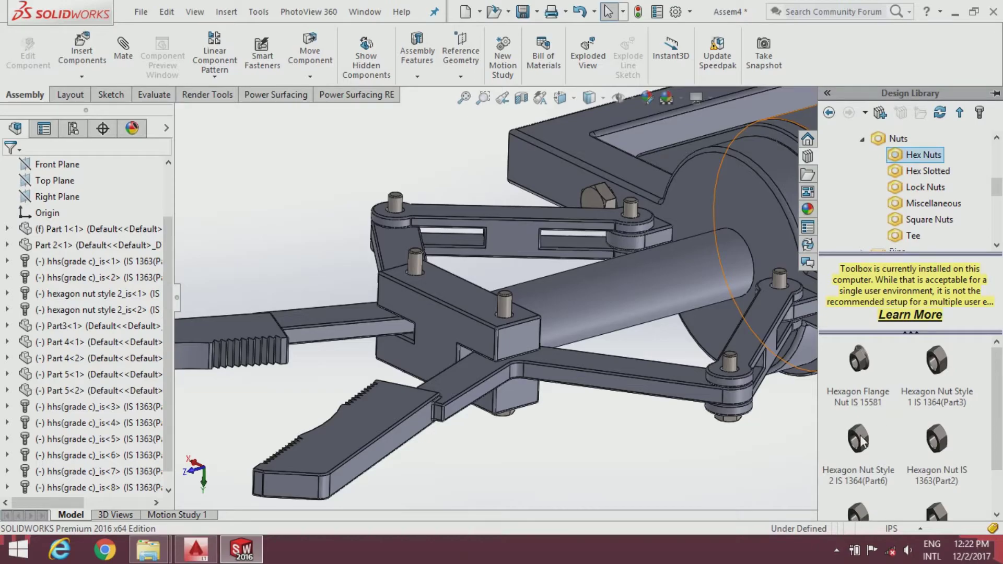
pyautogui.moveTo(860, 441); pyautogui.dragTo(779, 351)
pyautogui.scroll(-2, 779, 351)
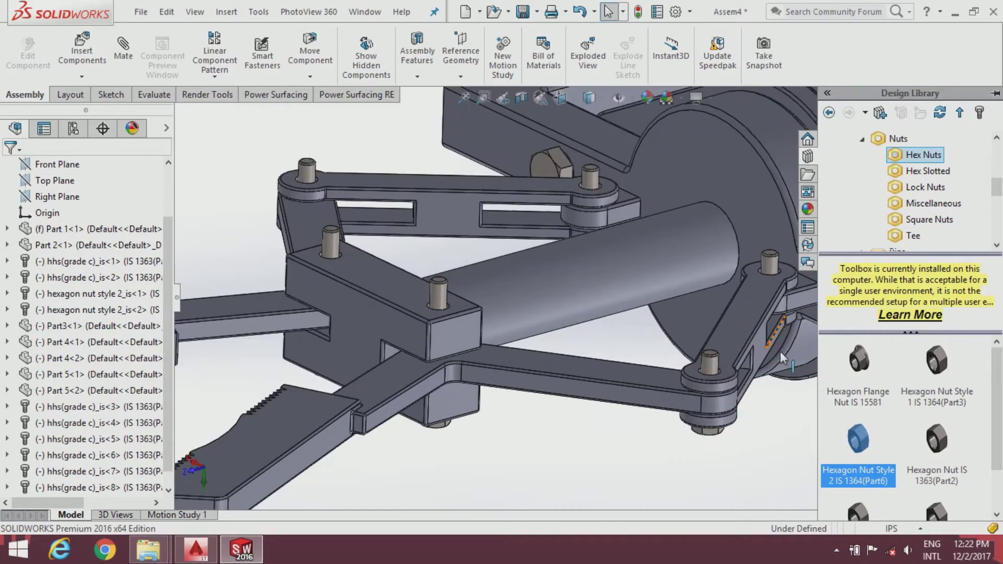
pyautogui.scroll(-2, 778, 360)
pyautogui.scroll(-2, 773, 371)
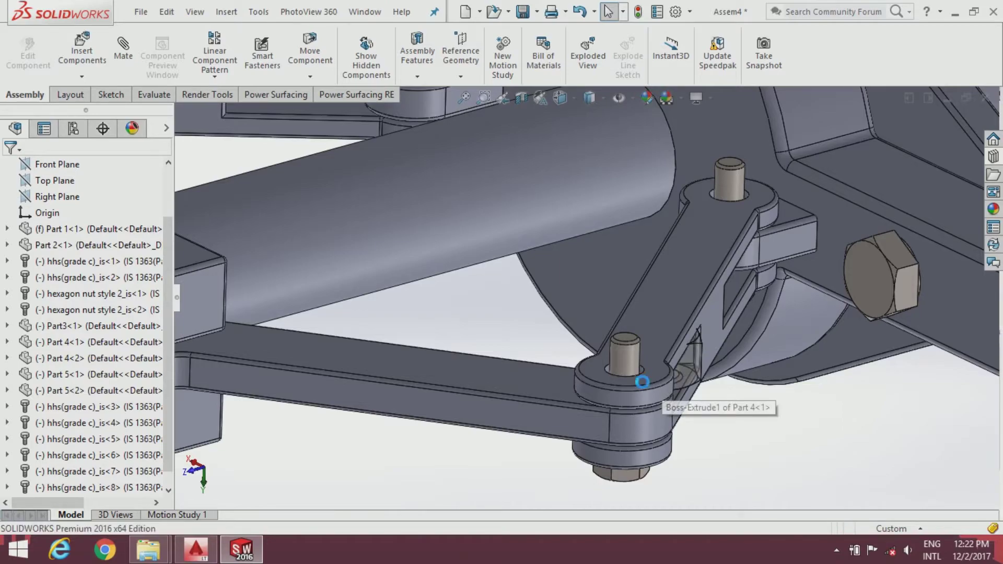
pyautogui.moveTo(642, 382); pyautogui.dragTo(629, 358)
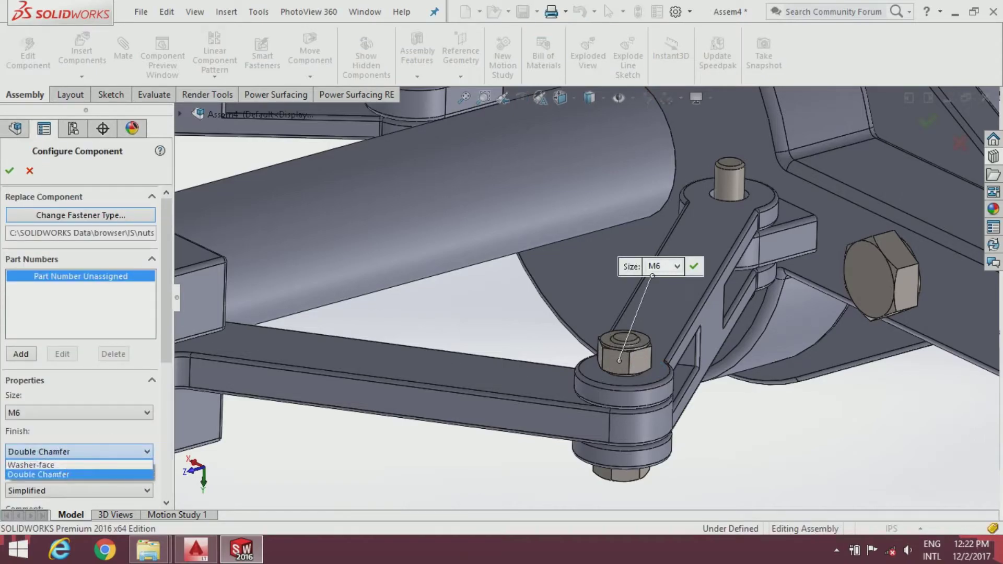
# Step: Set the hex nut finish to Double Chamfer and place nuts on the upper pin and lower link pin
pyautogui.click(85, 475)
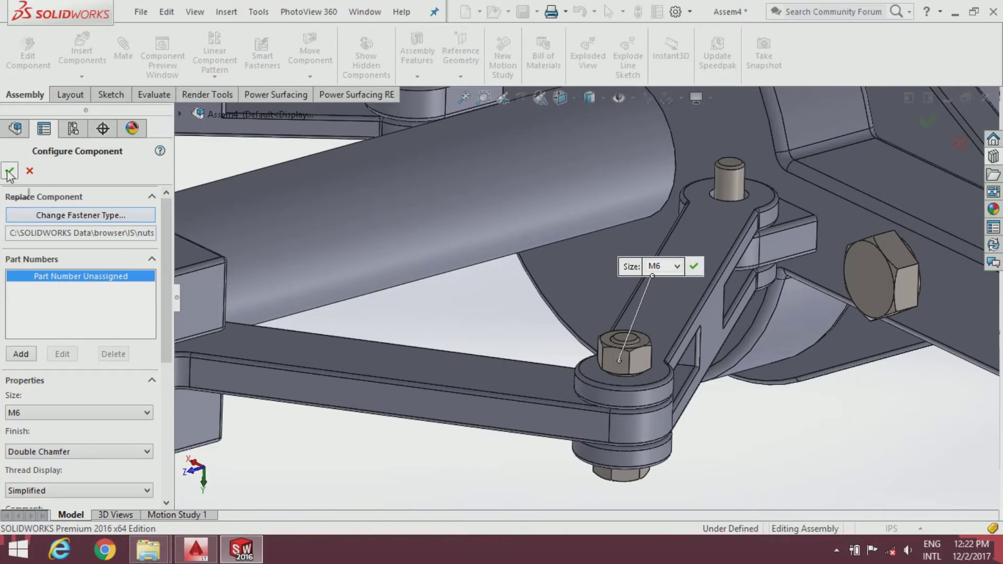
pyautogui.press('Return')
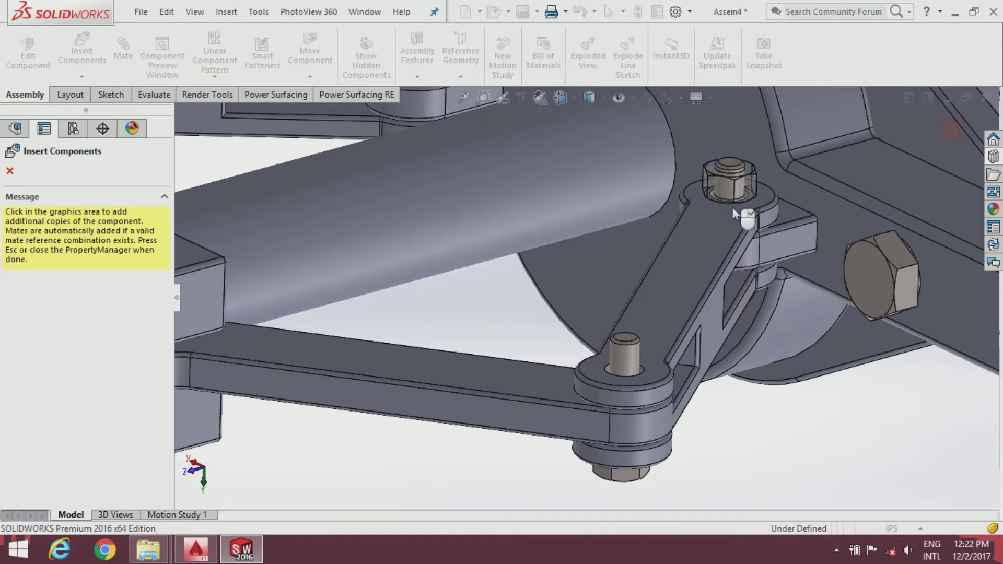
pyautogui.click(743, 218)
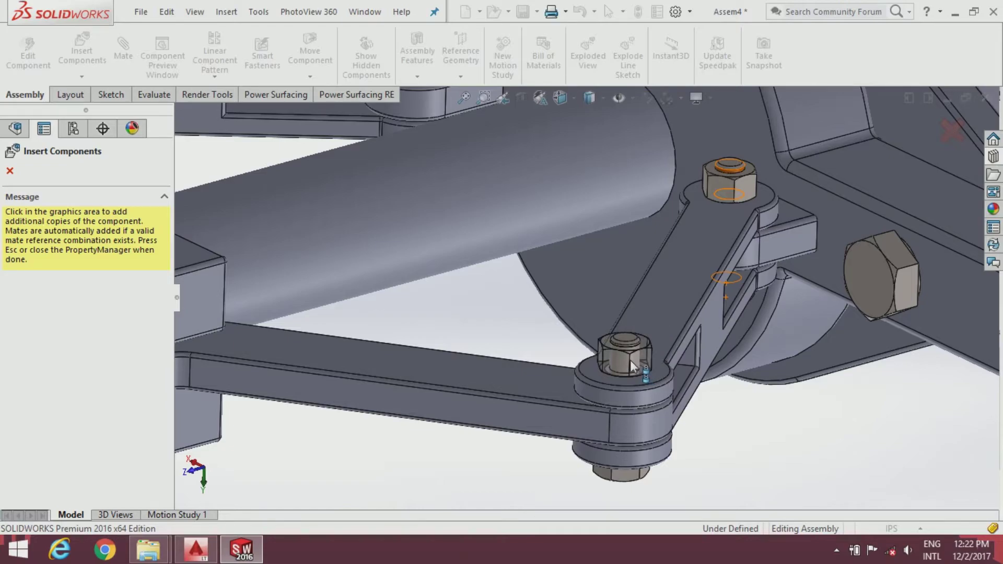
pyautogui.click(630, 359)
# Step: Place a hex nut copy on the upper link's end pin
pyautogui.scroll(2, 583, 303)
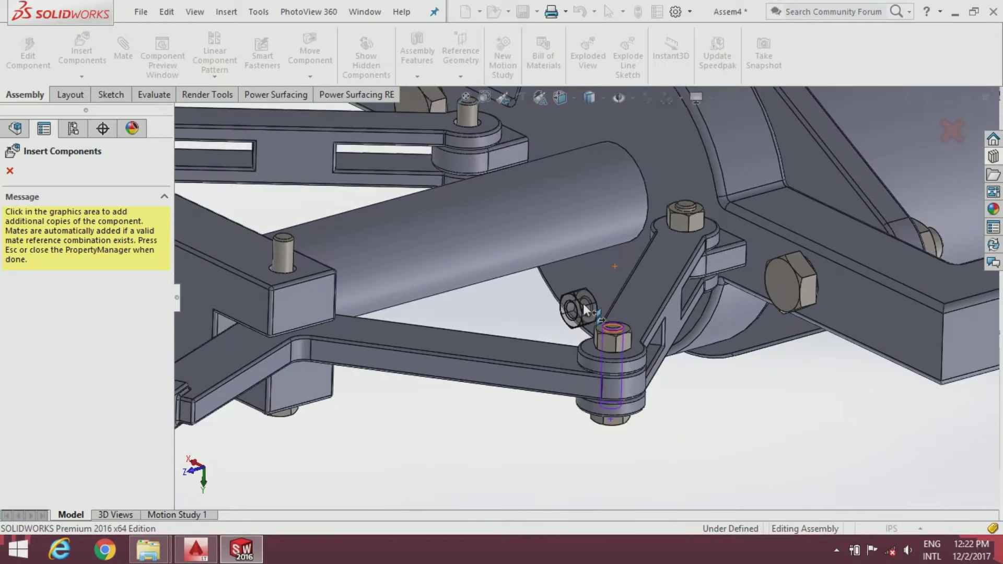
pyautogui.scroll(3, 583, 303)
pyautogui.moveTo(633, 100); pyautogui.dragTo(546, 210, button='middle')
pyautogui.scroll(-3, 546, 210)
pyautogui.scroll(-3, 546, 227)
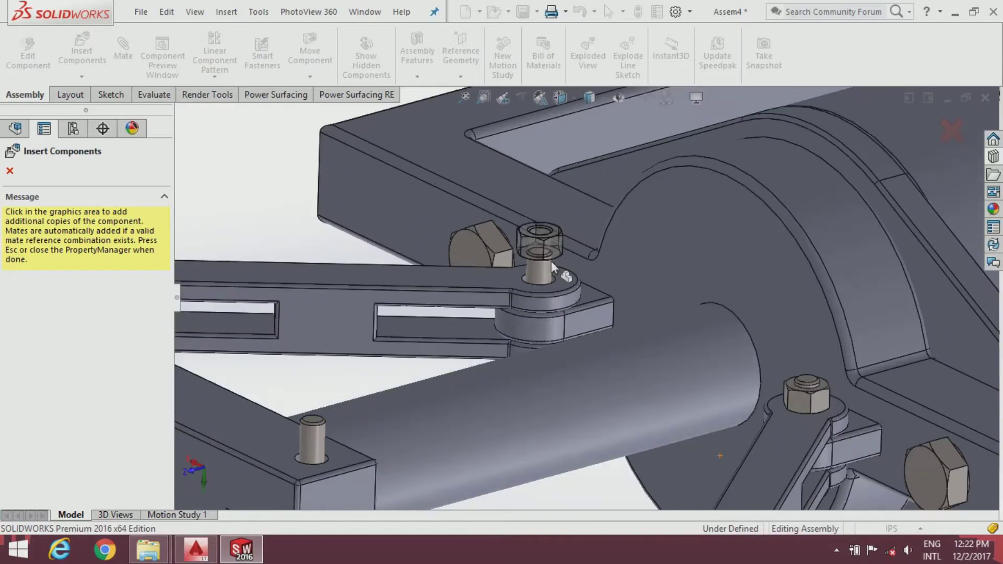
pyautogui.scroll(-2, 551, 261)
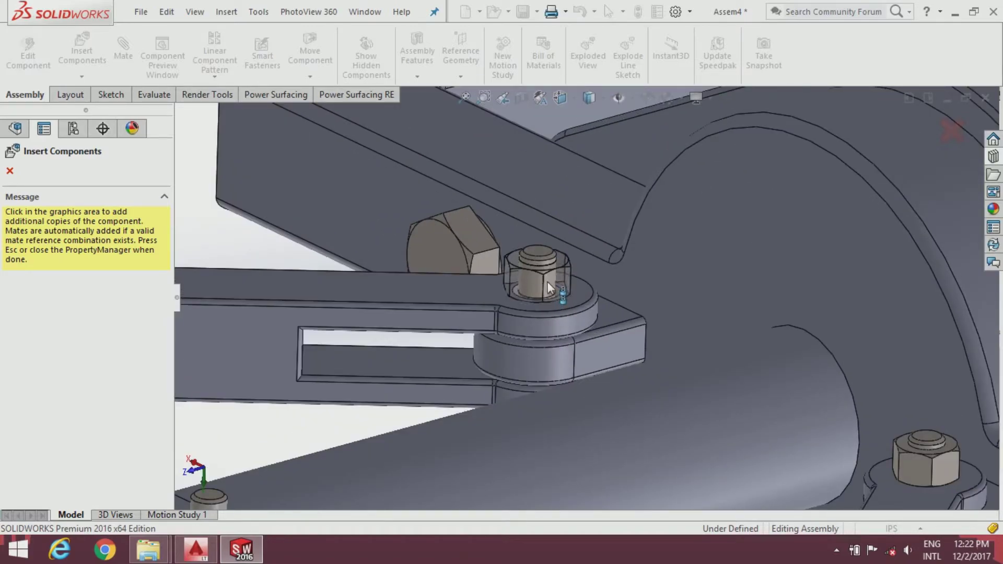
pyautogui.click(547, 281)
pyautogui.scroll(2, 548, 282)
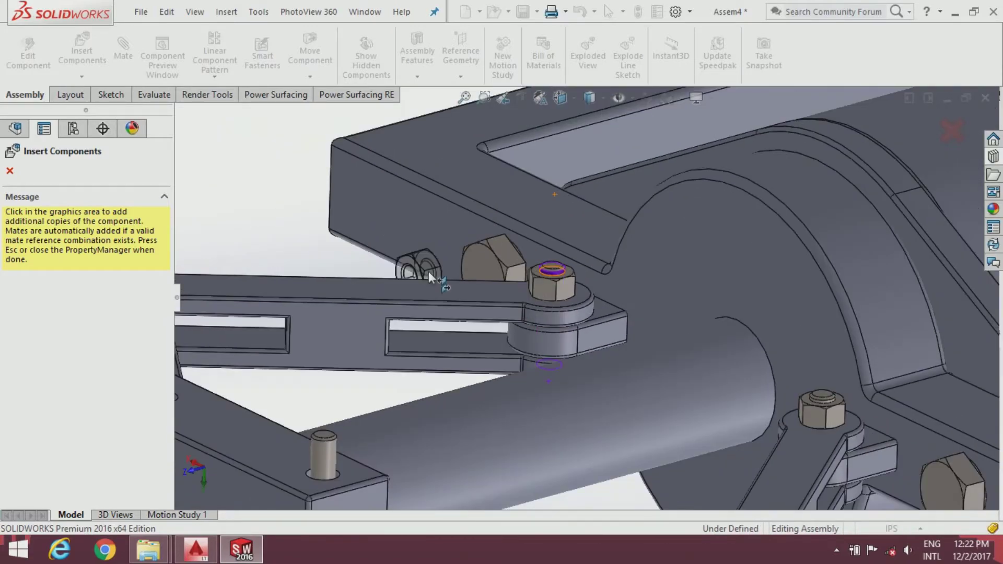
pyautogui.scroll(3, 428, 271)
pyautogui.scroll(-2, 421, 277)
pyautogui.scroll(-2, 384, 312)
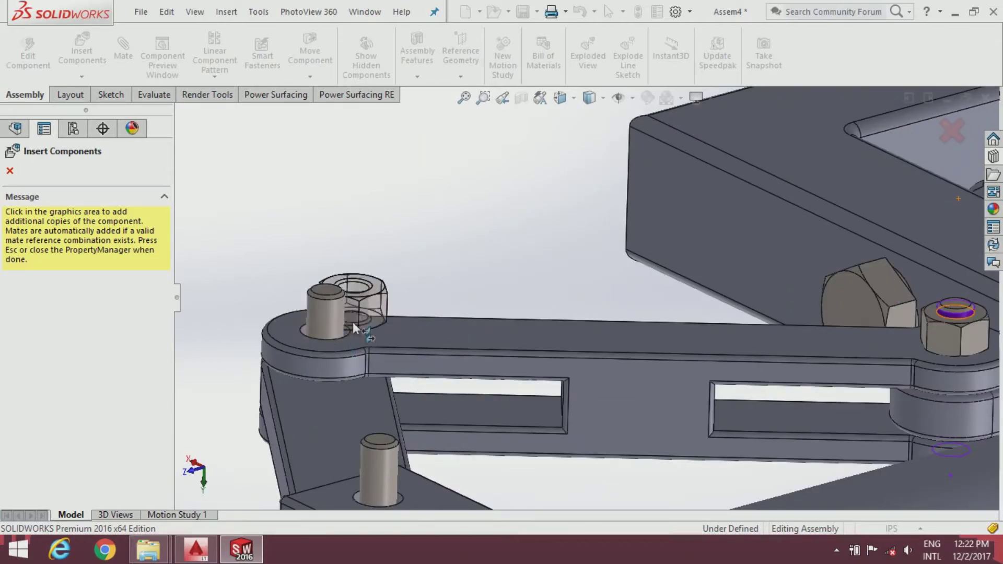
# Step: Add nut copies on the upper link's left pin, the bracket block pin and the right pin
pyautogui.click(353, 325)
pyautogui.scroll(2, 433, 397)
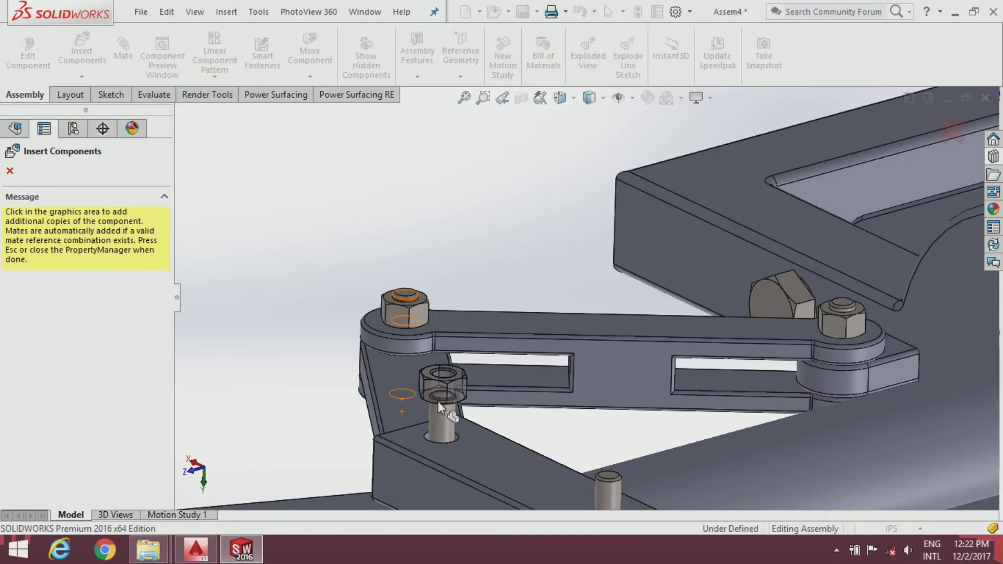
pyautogui.scroll(-2, 441, 405)
pyautogui.scroll(-1, 460, 399)
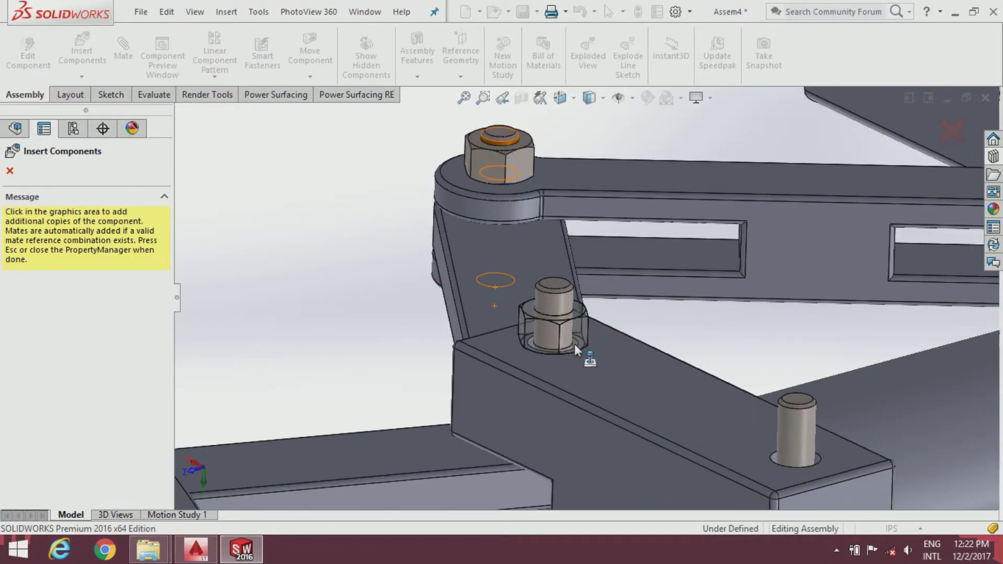
pyautogui.click(576, 350)
pyautogui.scroll(2, 789, 408)
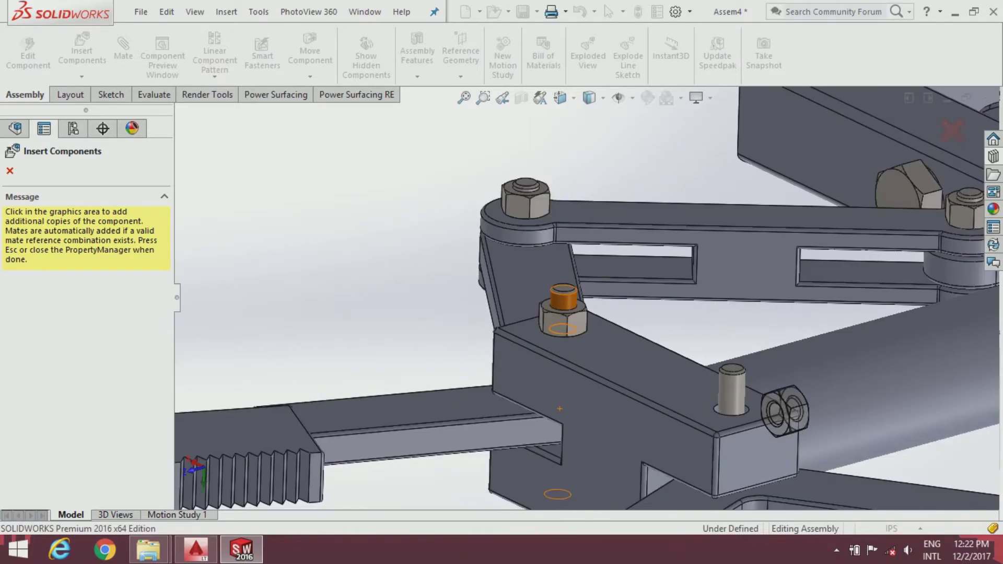
pyautogui.scroll(-3, 757, 389)
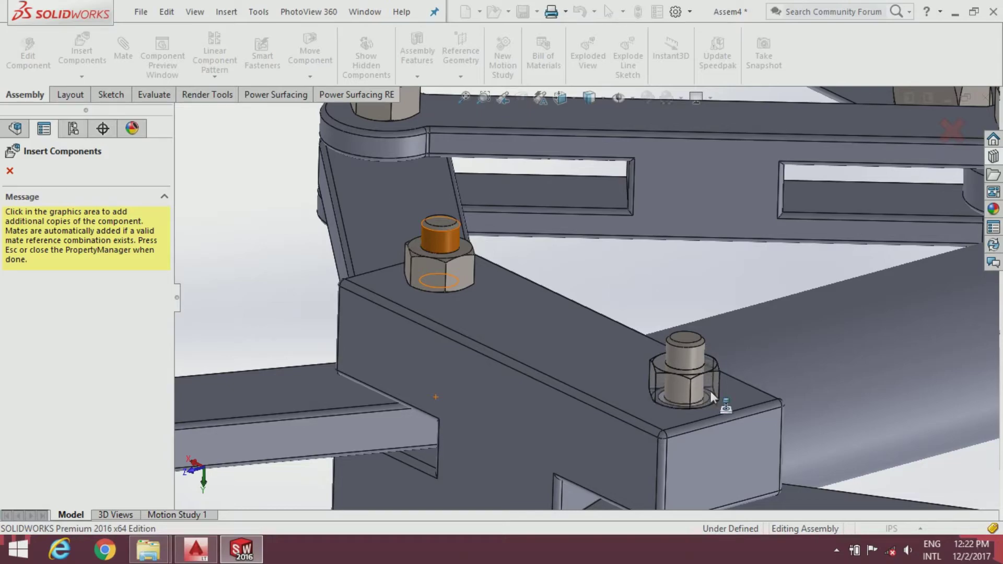
pyautogui.click(723, 402)
pyautogui.scroll(2, 731, 402)
pyautogui.scroll(2, 772, 403)
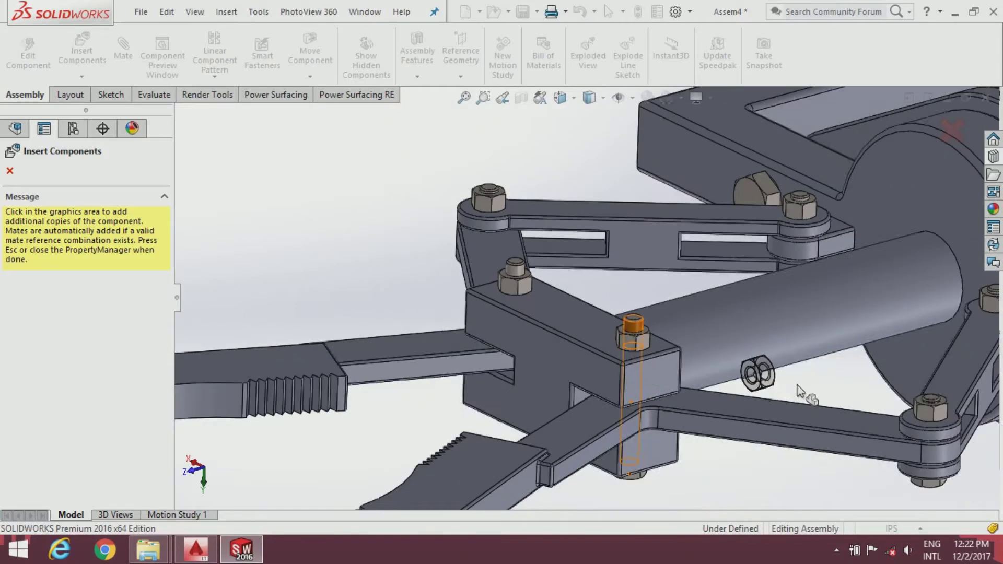
pyautogui.scroll(2, 831, 384)
pyautogui.scroll(-2, 835, 330)
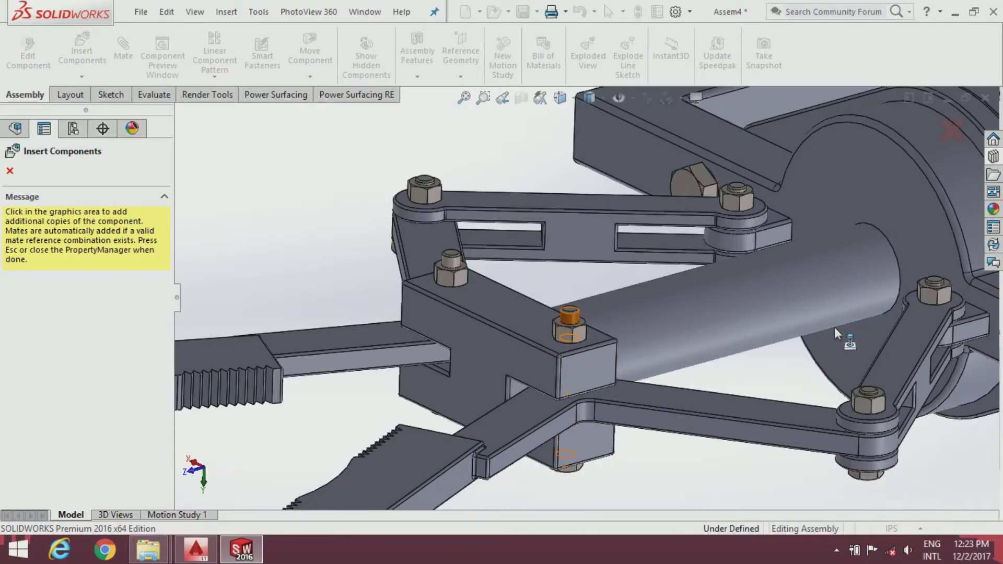
pyautogui.press('Escape')
# Step: Mate the upper nut's face coincident with the top face of its link
pyautogui.click(728, 189)
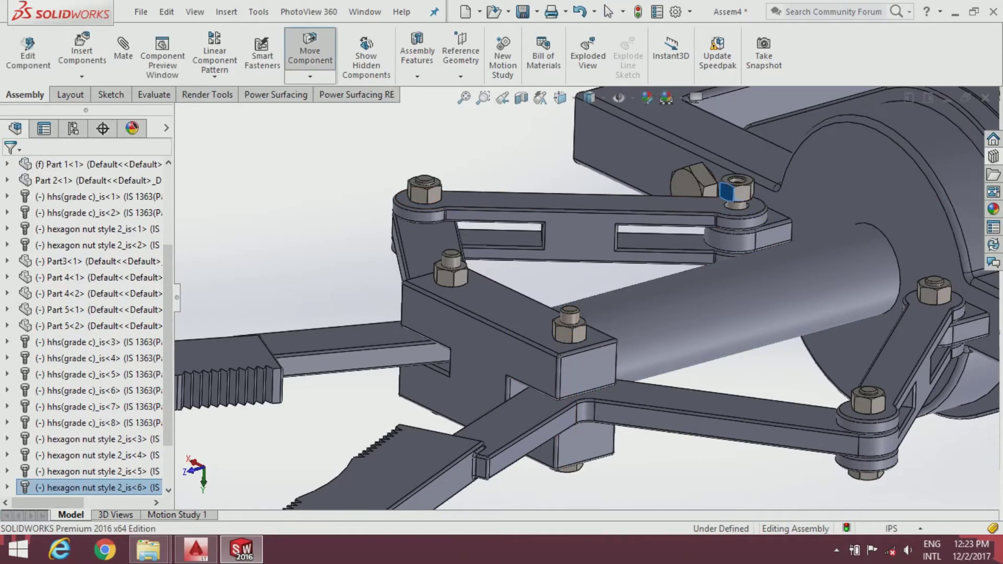
pyautogui.scroll(-2, 752, 239)
pyautogui.scroll(-3, 731, 251)
pyautogui.scroll(-2, 637, 324)
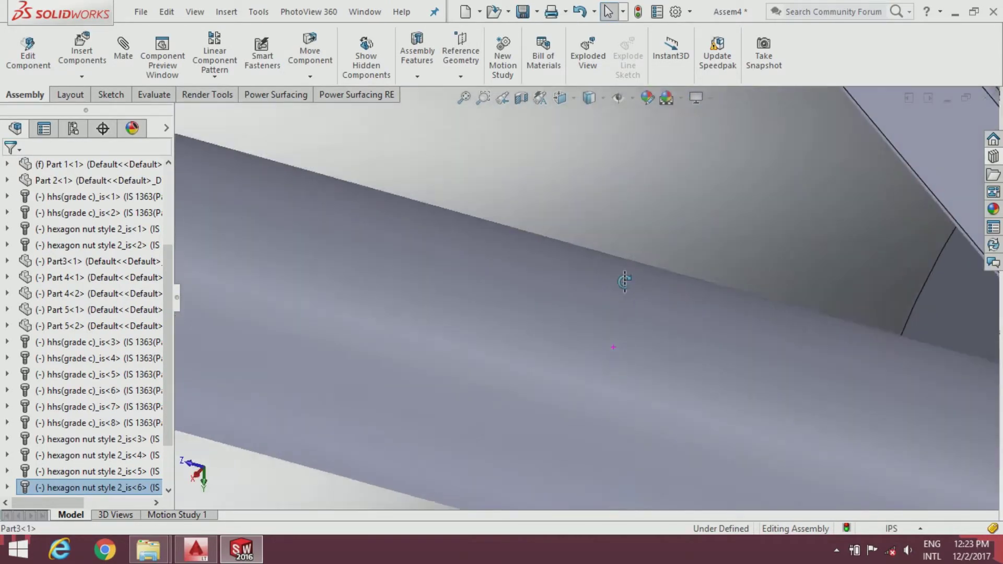
pyautogui.moveTo(625, 330); pyautogui.dragTo(636, 321, button='middle')
pyautogui.scroll(3, 628, 341)
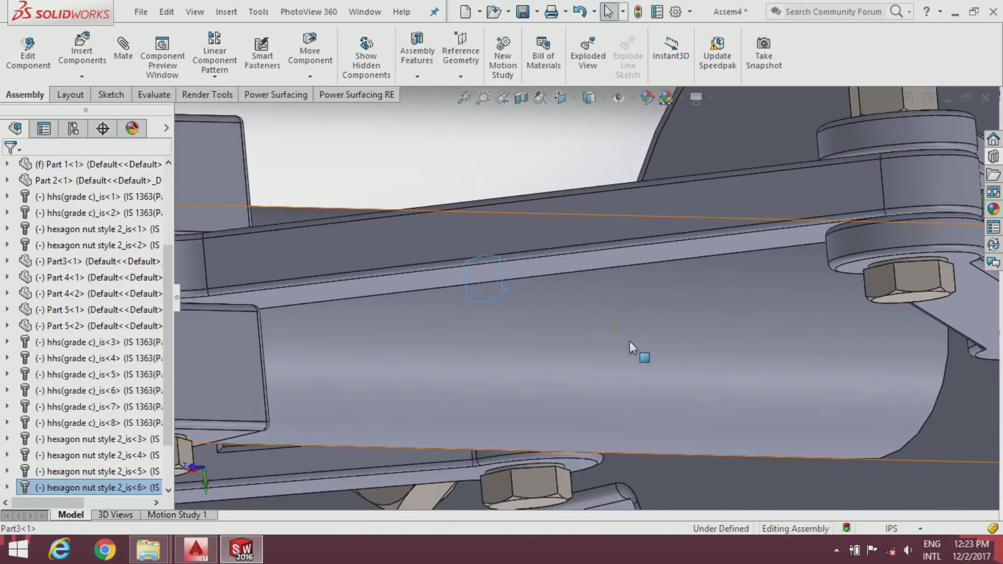
pyautogui.scroll(2, 629, 341)
pyautogui.moveTo(563, 387); pyautogui.dragTo(546, 318, button='middle')
pyautogui.scroll(-5, 546, 318)
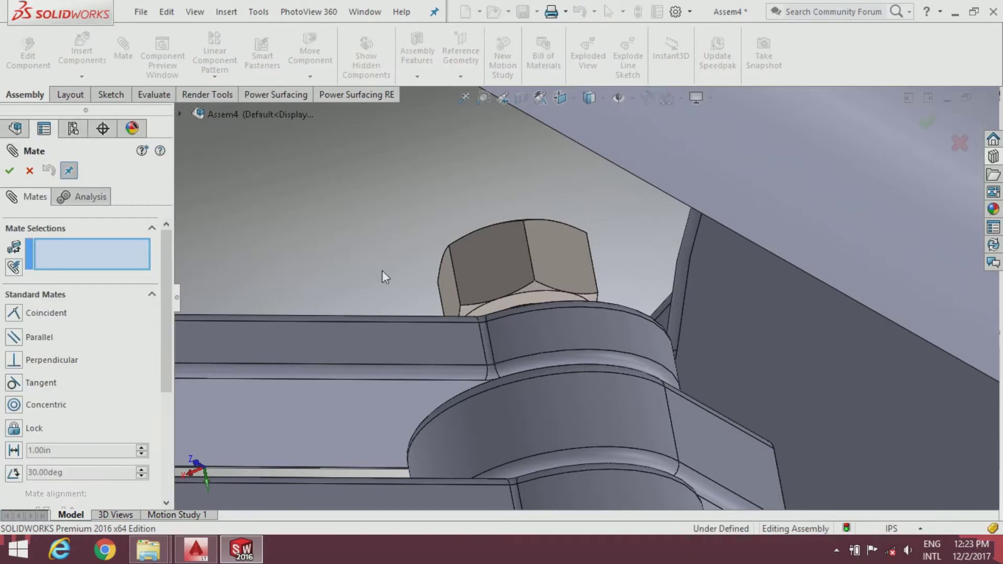
pyautogui.scroll(-3, 522, 306)
pyautogui.scroll(-1, 528, 297)
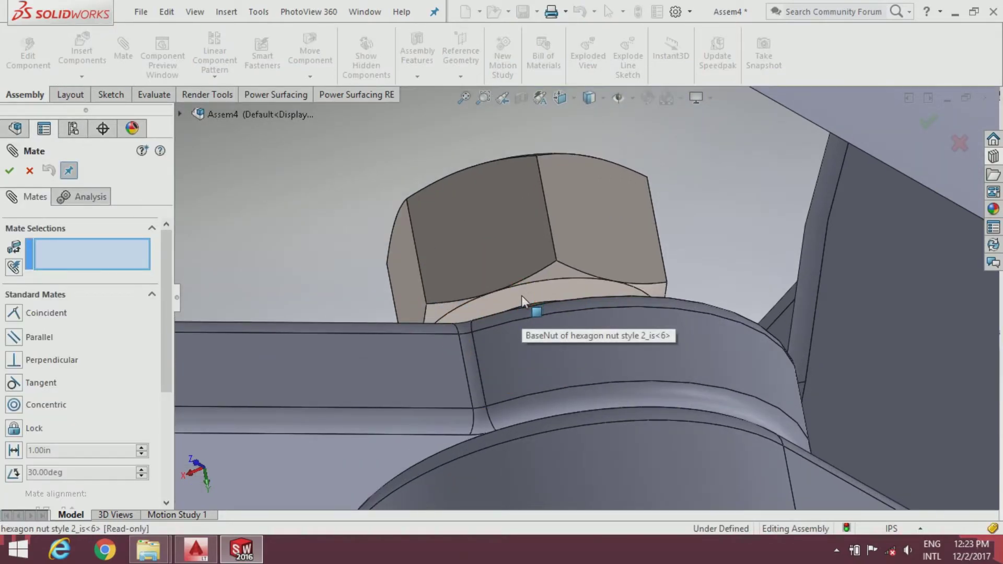
pyautogui.click(522, 296)
pyautogui.scroll(2, 571, 293)
pyautogui.moveTo(571, 293)
pyautogui.mouseDown(button='middle')
pyautogui.moveTo(566, 382)
pyautogui.moveTo(585, 293)
pyautogui.mouseUp(button='middle')
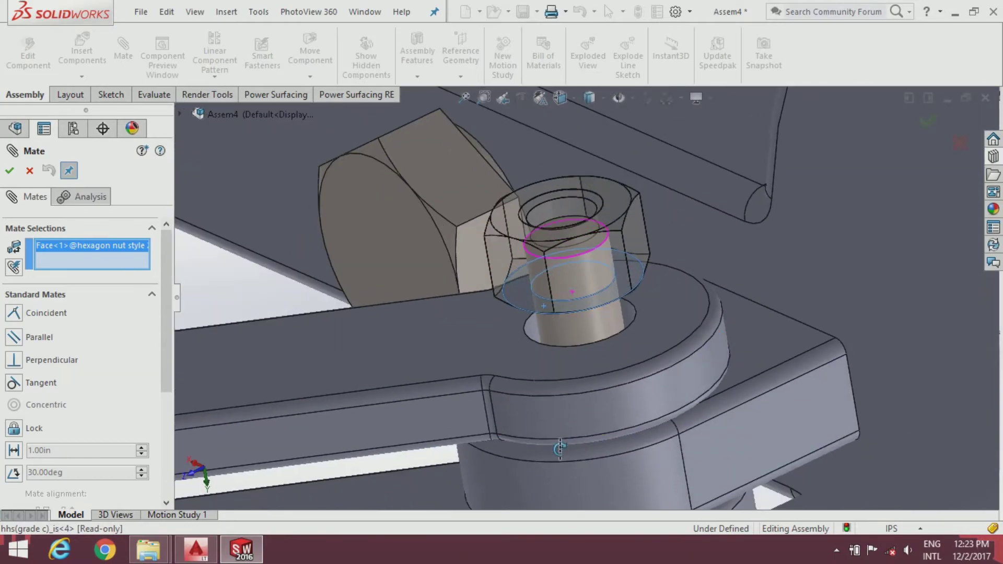
pyautogui.click(653, 346)
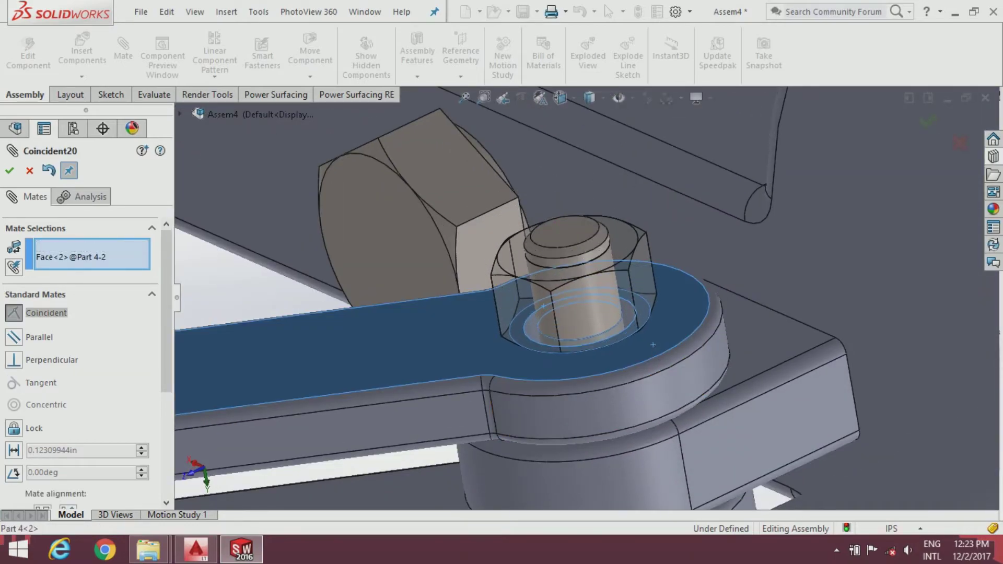
pyautogui.click(819, 369)
# Step: Mate the lower nut's bottom face coincident with the link face beneath it
pyautogui.scroll(5, 810, 394)
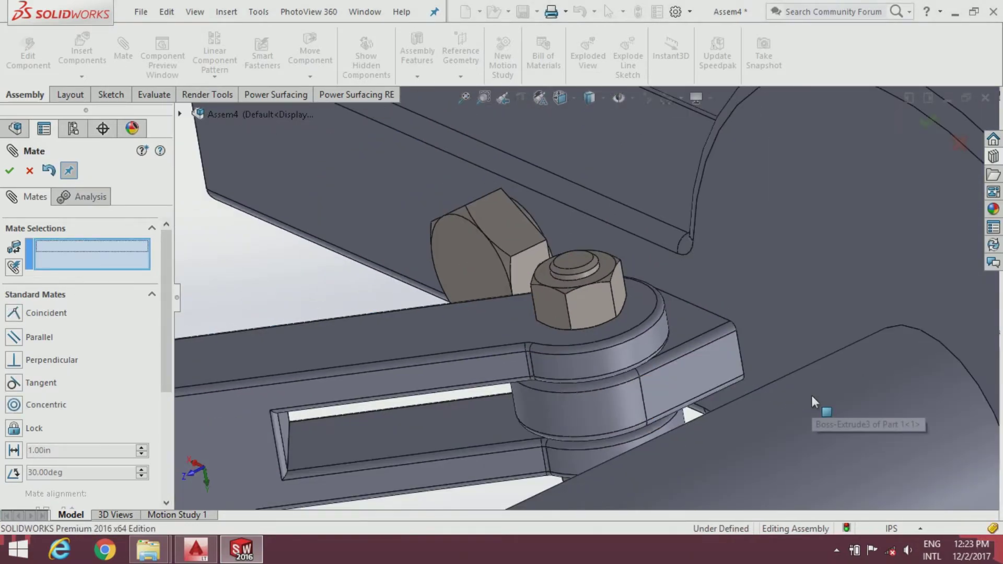
pyautogui.scroll(-3, 754, 381)
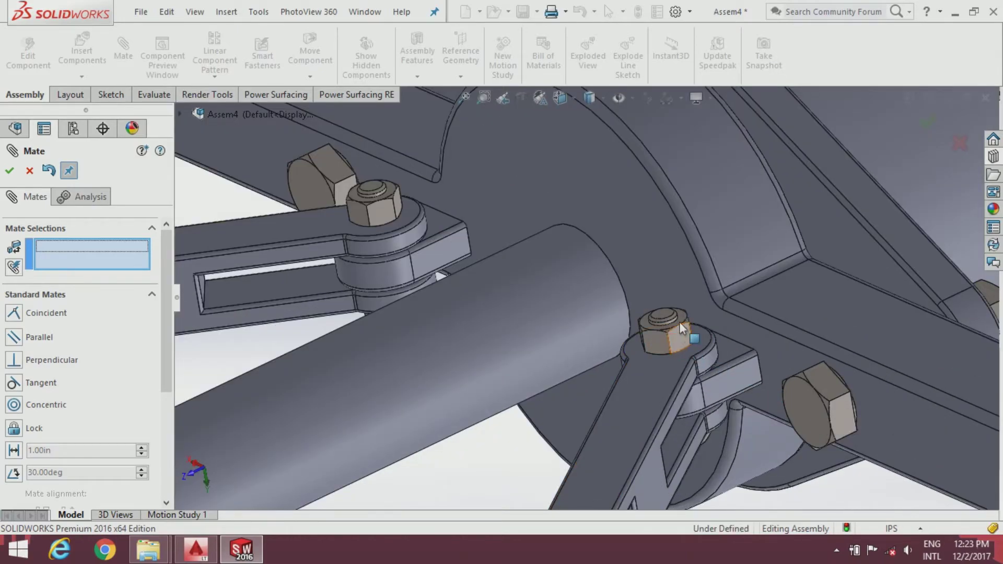
pyautogui.scroll(3, 641, 362)
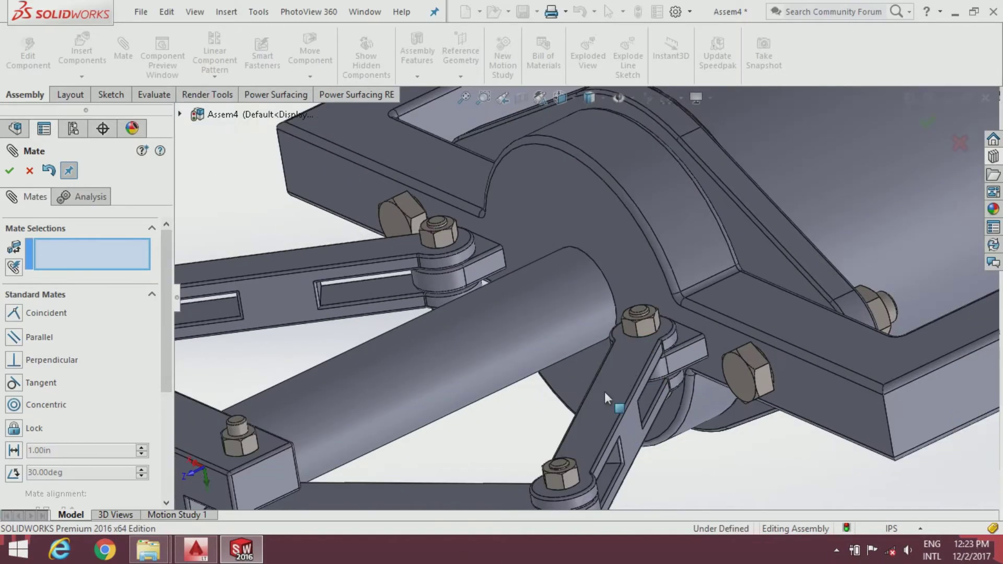
pyautogui.scroll(-3, 604, 392)
pyautogui.scroll(3, 553, 470)
pyautogui.scroll(-4, 552, 437)
pyautogui.scroll(-2, 596, 412)
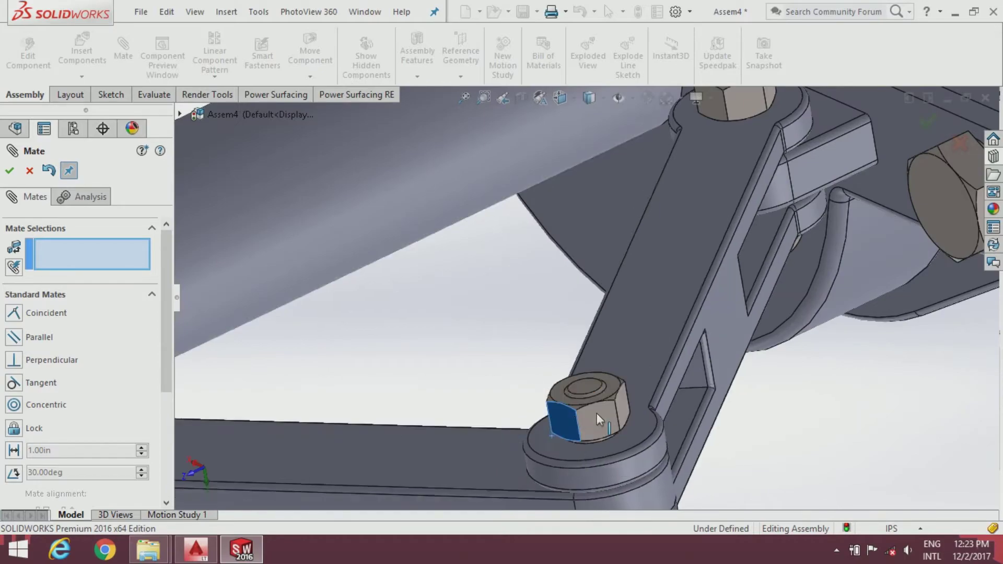
pyautogui.scroll(2, 596, 413)
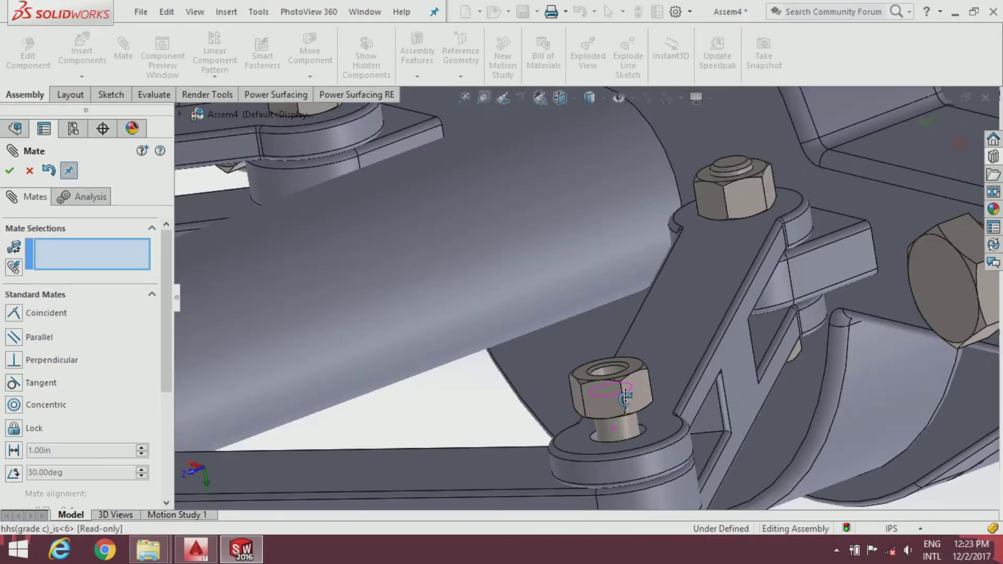
pyautogui.moveTo(606, 397); pyautogui.dragTo(614, 418, button='middle')
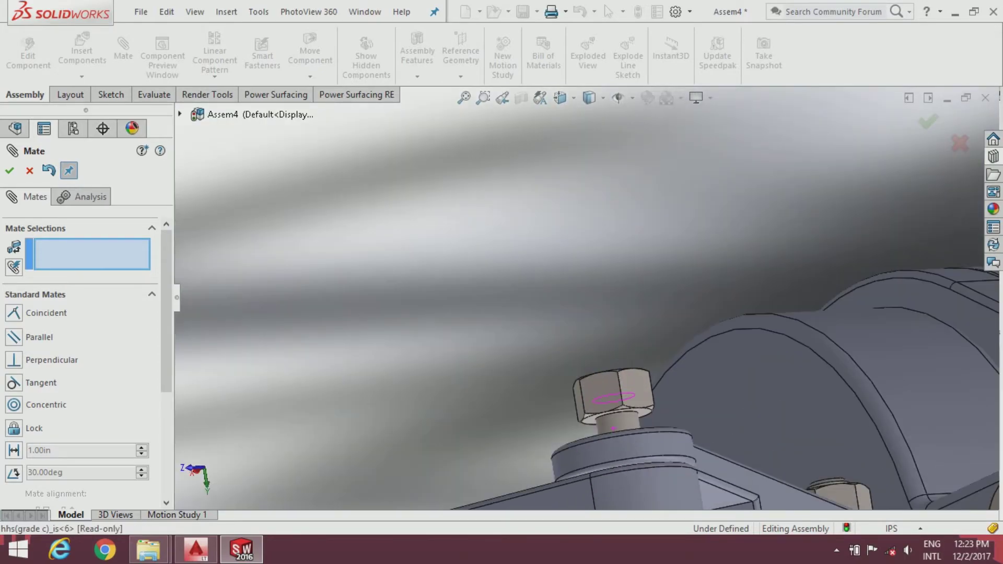
pyautogui.scroll(-2, 583, 413)
pyautogui.scroll(-2, 573, 354)
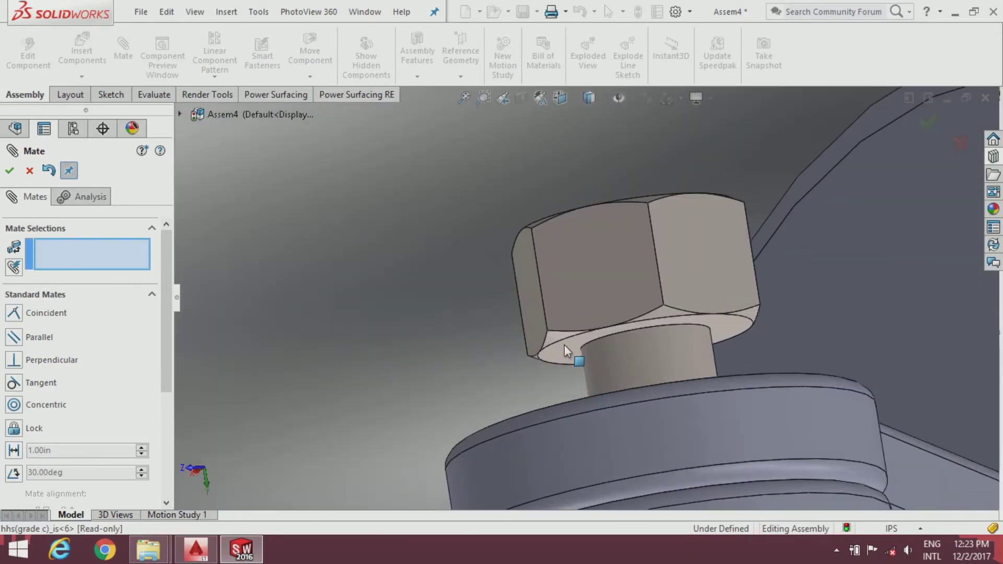
pyautogui.click(567, 355)
pyautogui.scroll(-2, 574, 389)
pyautogui.moveTo(575, 389); pyautogui.dragTo(552, 449, button='middle')
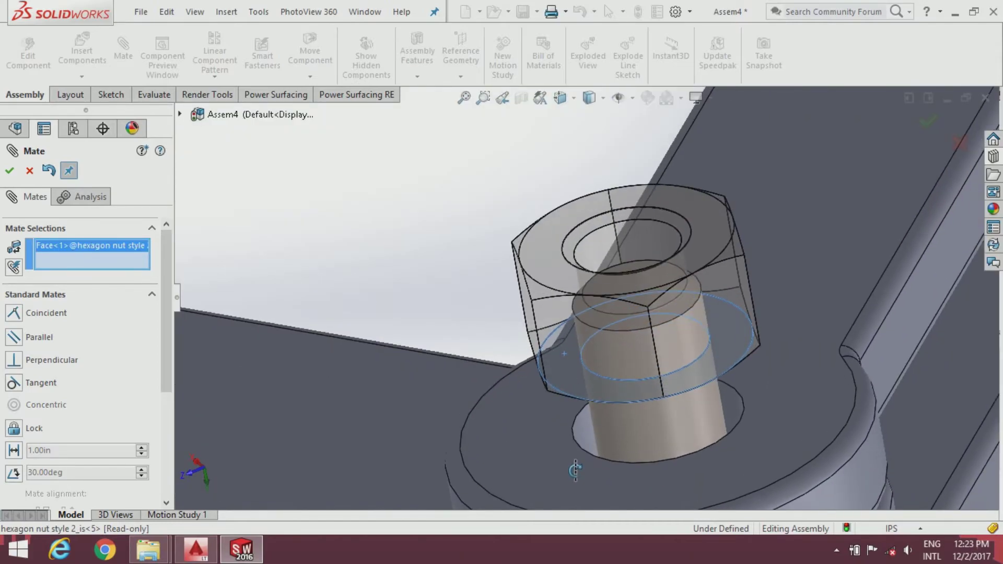
pyautogui.click(553, 450)
pyautogui.click(718, 474)
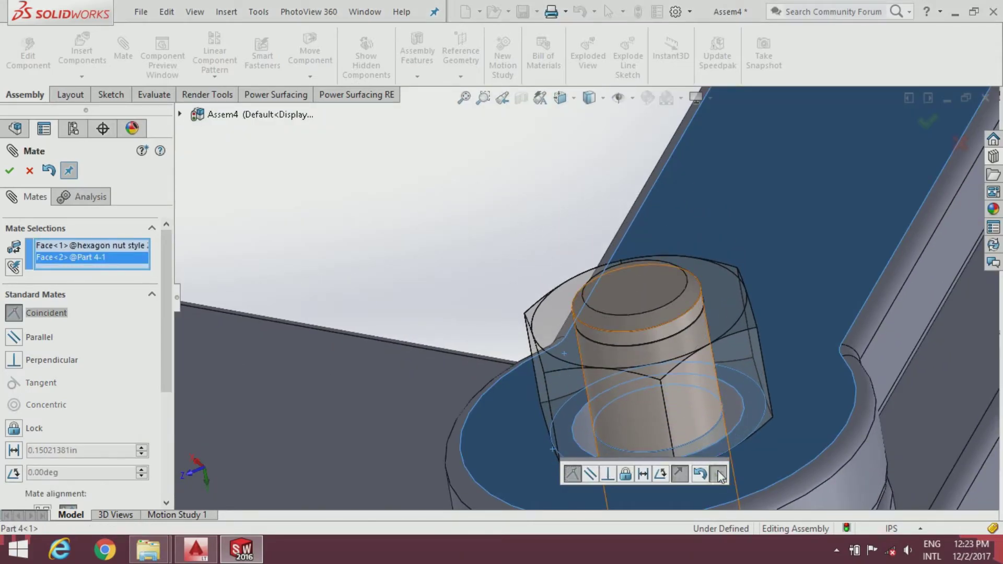
# Step: Zoom and turn the view around the slider block to inspect the seated nuts
pyautogui.scroll(3, 538, 355)
pyautogui.scroll(2, 532, 341)
pyautogui.scroll(3, 531, 340)
pyautogui.scroll(2, 537, 351)
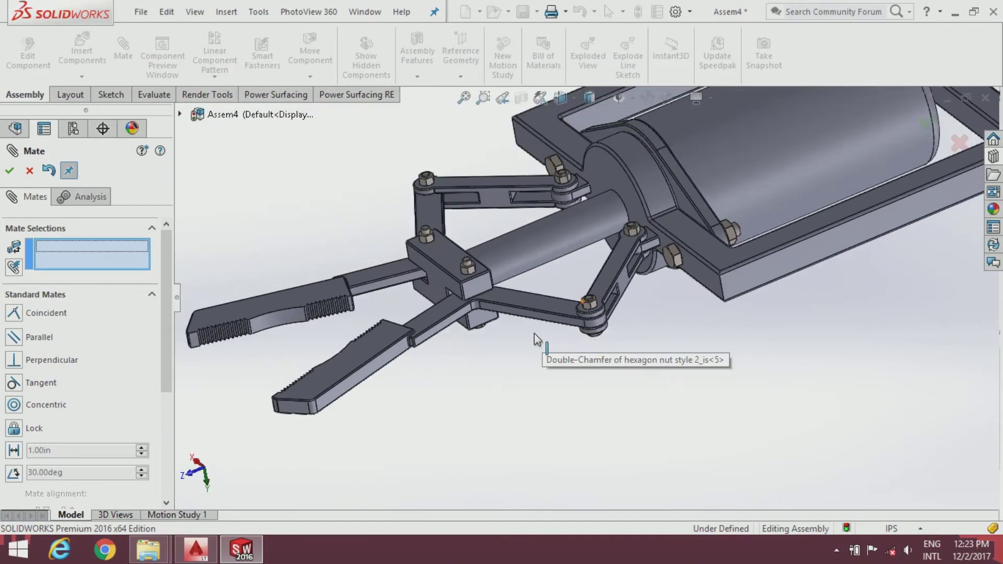
pyautogui.scroll(1, 537, 336)
pyautogui.scroll(-2, 457, 274)
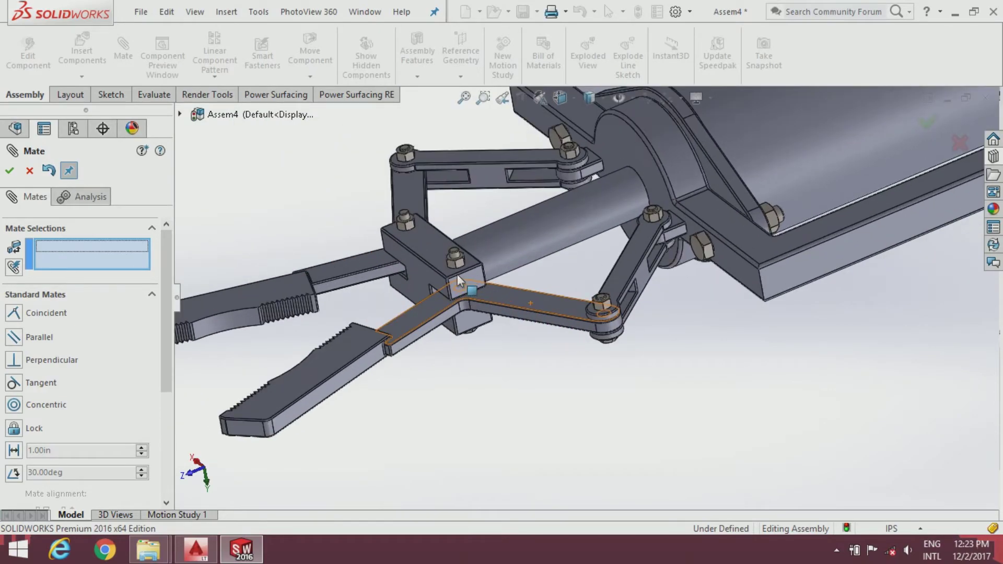
pyautogui.scroll(-2, 459, 266)
pyautogui.scroll(-2, 460, 266)
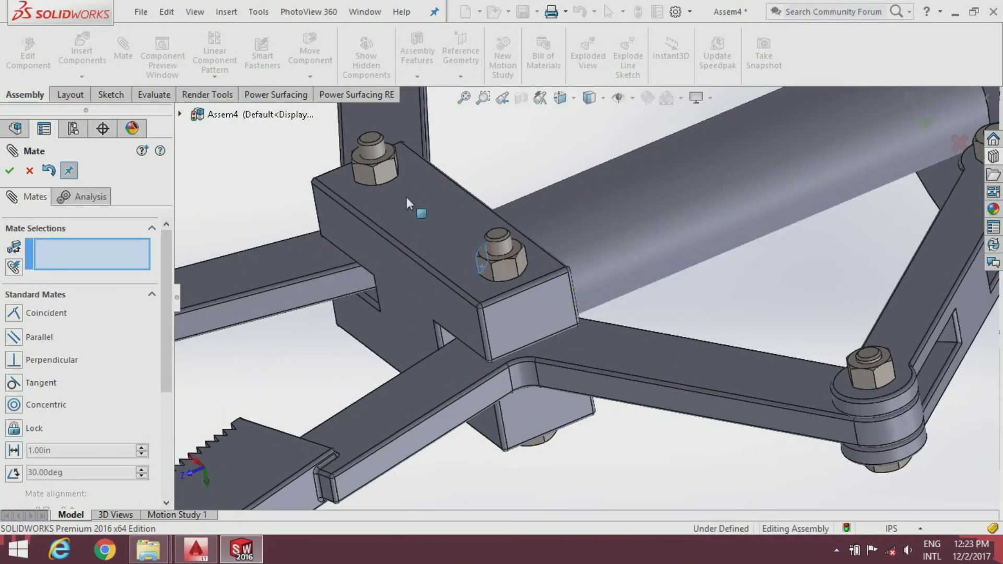
pyautogui.moveTo(406, 197); pyautogui.dragTo(397, 190, button='middle')
pyautogui.scroll(1, 359, 159)
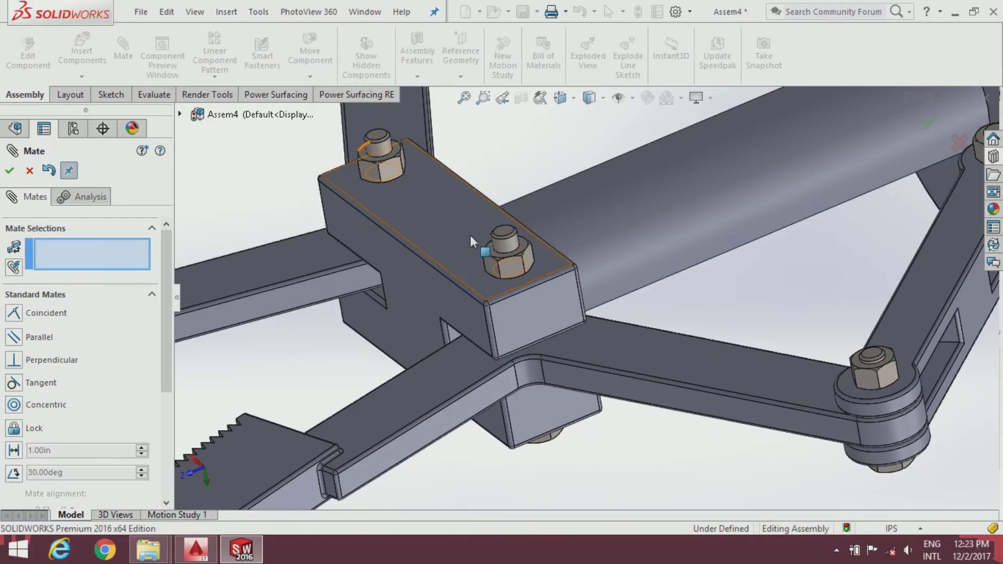
pyautogui.scroll(2, 564, 322)
pyautogui.scroll(1, 600, 386)
pyautogui.scroll(-2, 522, 261)
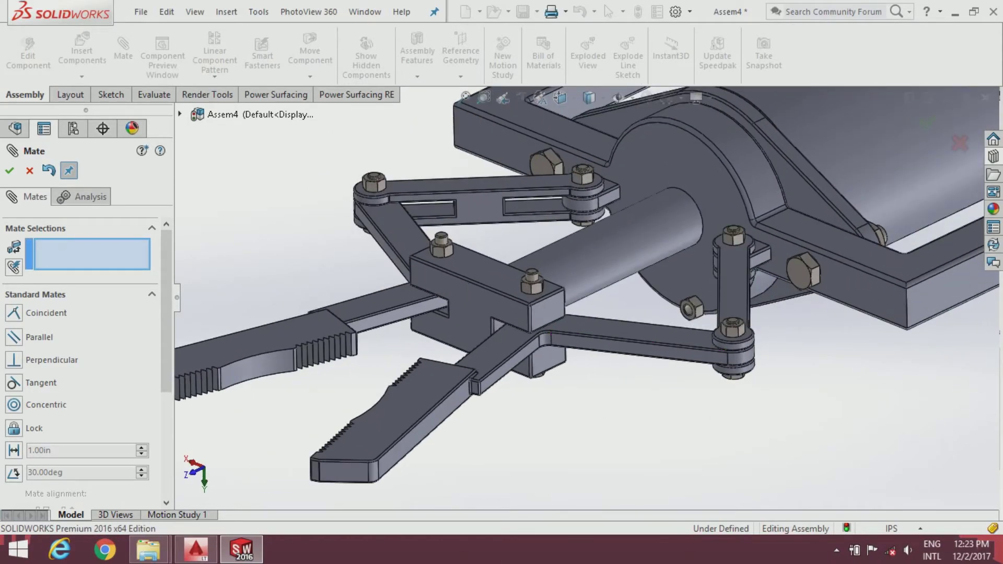
pyautogui.scroll(-2, 468, 218)
pyautogui.scroll(-2, 427, 227)
pyautogui.scroll(1, 424, 198)
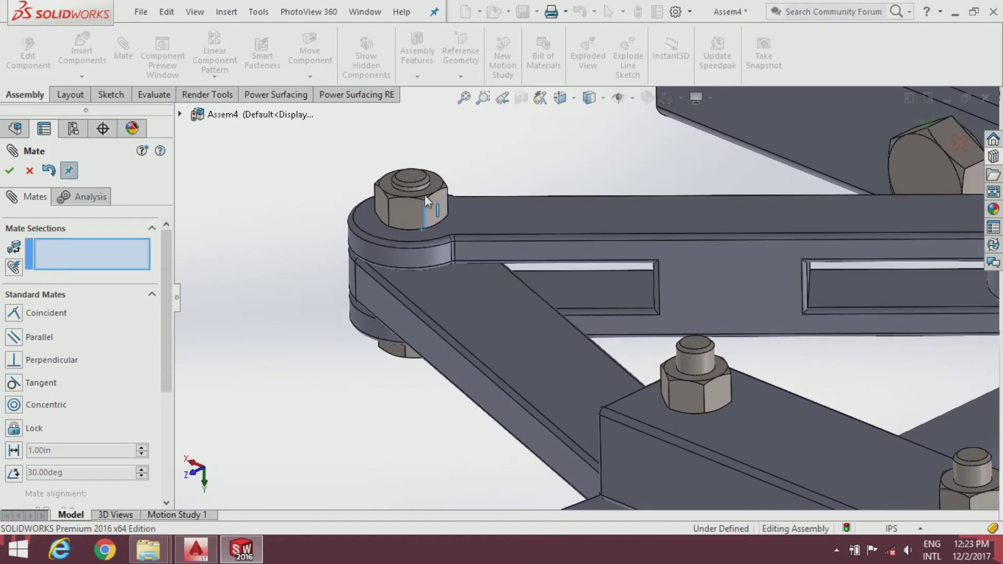
pyautogui.scroll(2, 586, 327)
pyautogui.scroll(2, 586, 326)
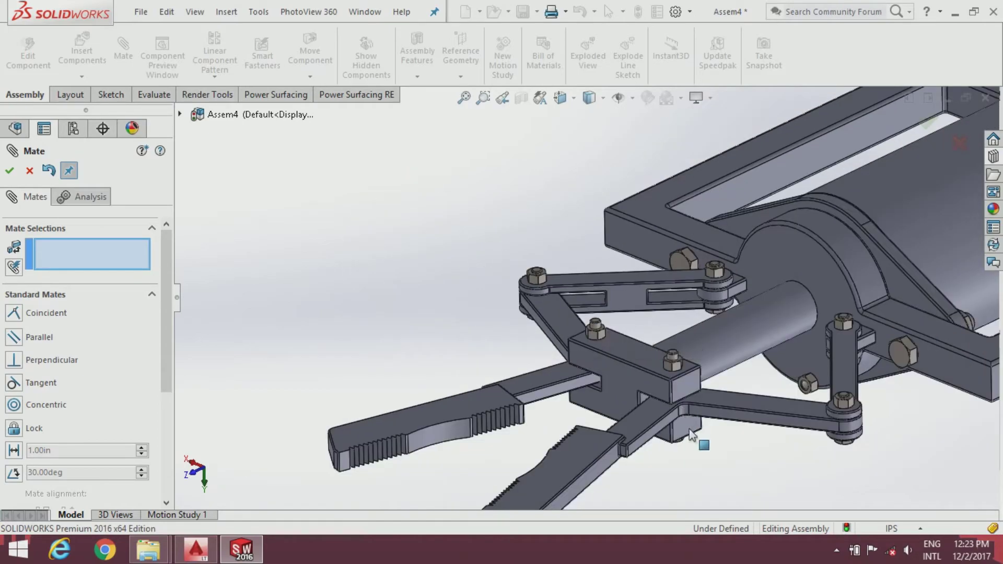
pyautogui.scroll(-2, 761, 409)
pyautogui.scroll(-2, 795, 393)
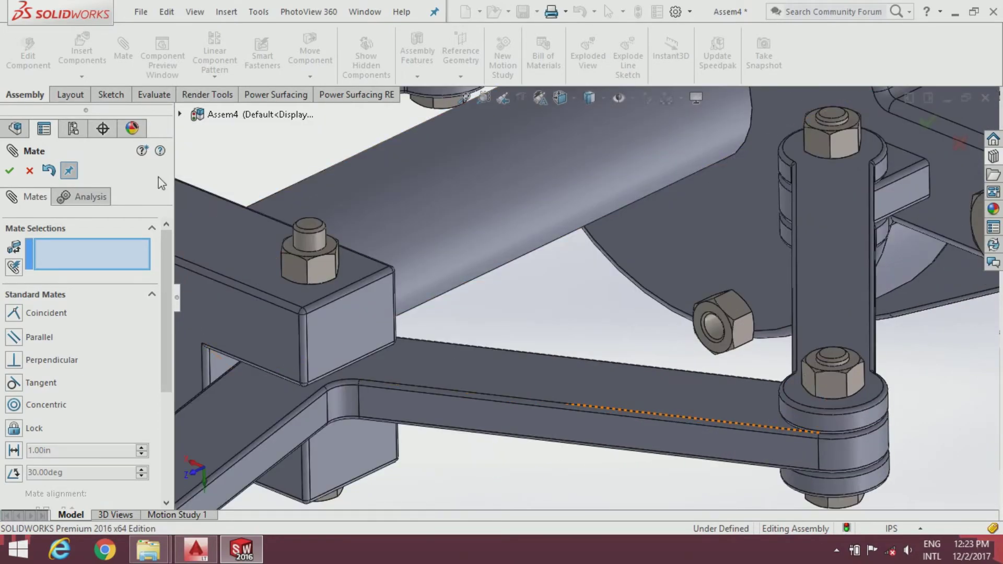
# Step: Close the Mate panel and delete the stray floating hex nut
pyautogui.click(10, 171)
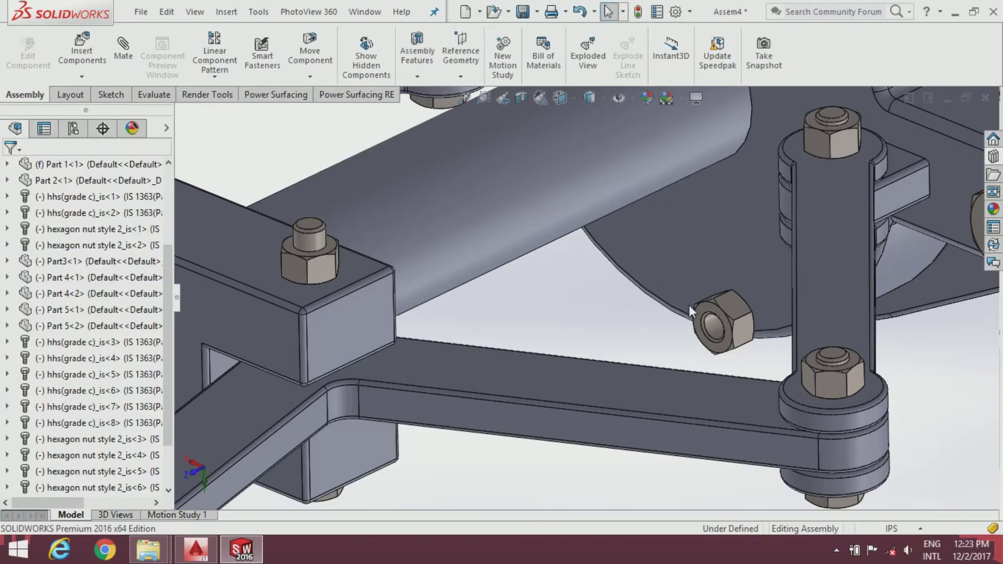
pyautogui.click(737, 312)
pyautogui.press('Delete')
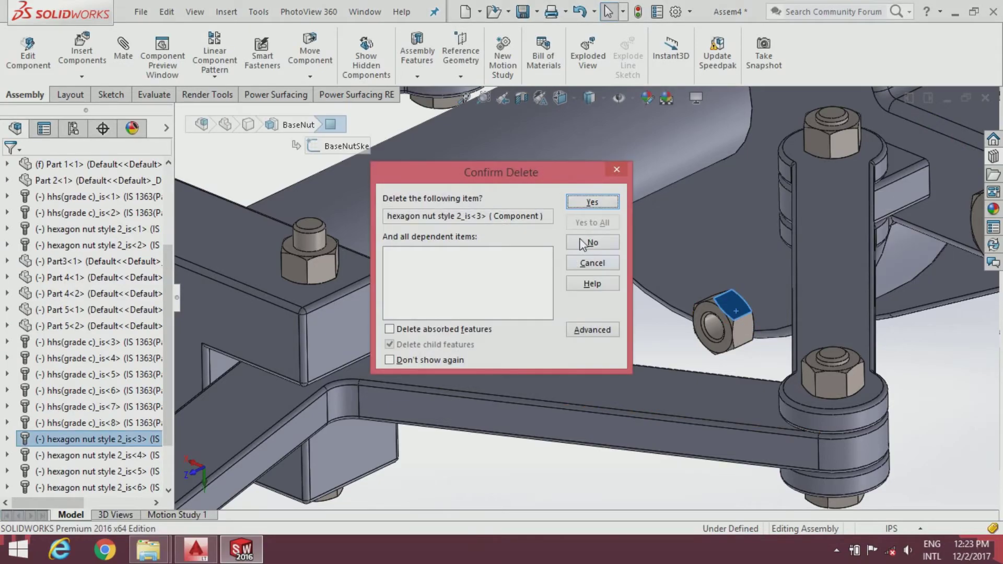
pyautogui.click(593, 202)
pyautogui.scroll(5, 622, 392)
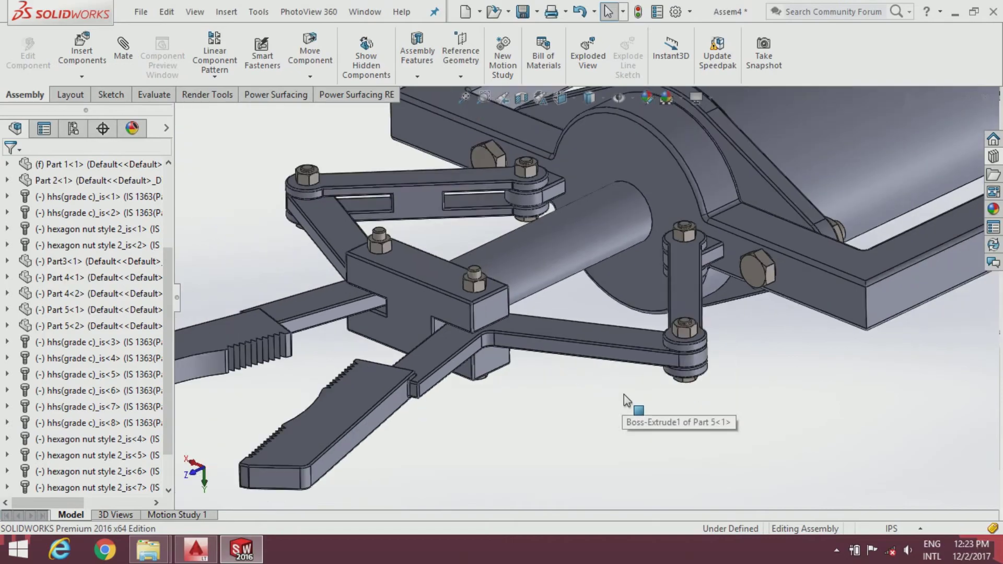
# Step: Drag the slider block from a side-on view to test the jaws' motion
pyautogui.moveTo(634, 416)
pyautogui.mouseDown(button='middle')
pyautogui.moveTo(660, 412)
pyautogui.moveTo(600, 418)
pyautogui.mouseUp(button='middle')
pyautogui.scroll(3, 559, 420)
pyautogui.scroll(-5, 546, 387)
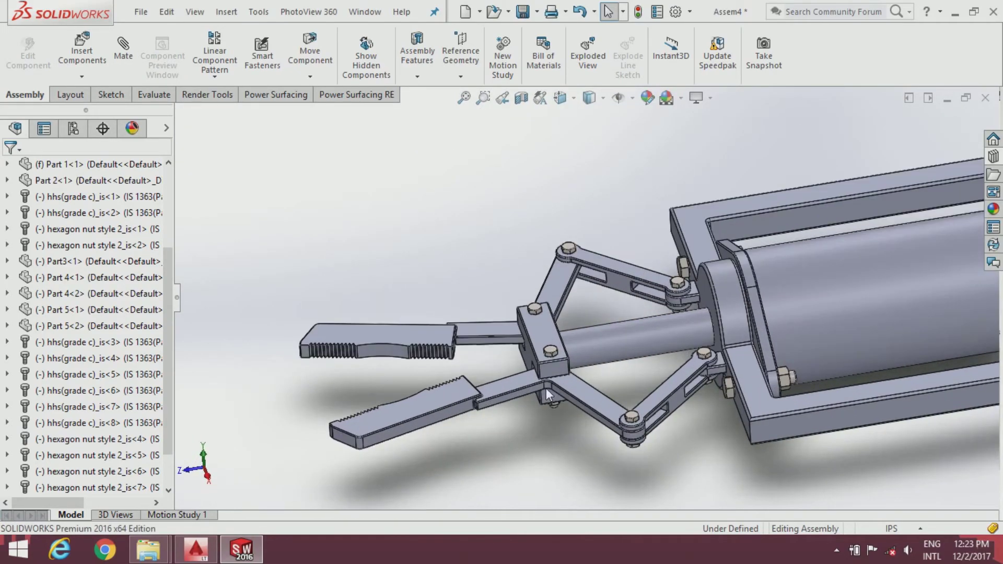
pyautogui.scroll(-5, 557, 289)
pyautogui.moveTo(556, 289)
pyautogui.mouseDown()
pyautogui.moveTo(573, 302)
pyautogui.moveTo(517, 334)
pyautogui.mouseUp()
pyautogui.scroll(3, 444, 314)
pyautogui.scroll(-3, 362, 299)
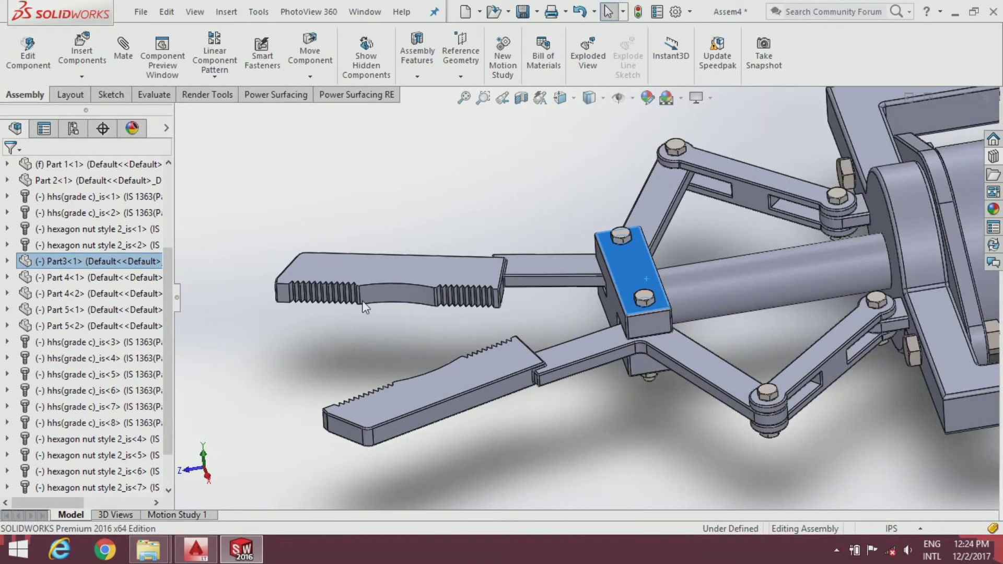
pyautogui.scroll(-2, 355, 368)
# Step: Start an advanced Angle limit mate with maximum 75° and minimum 0°
pyautogui.click(355, 374)
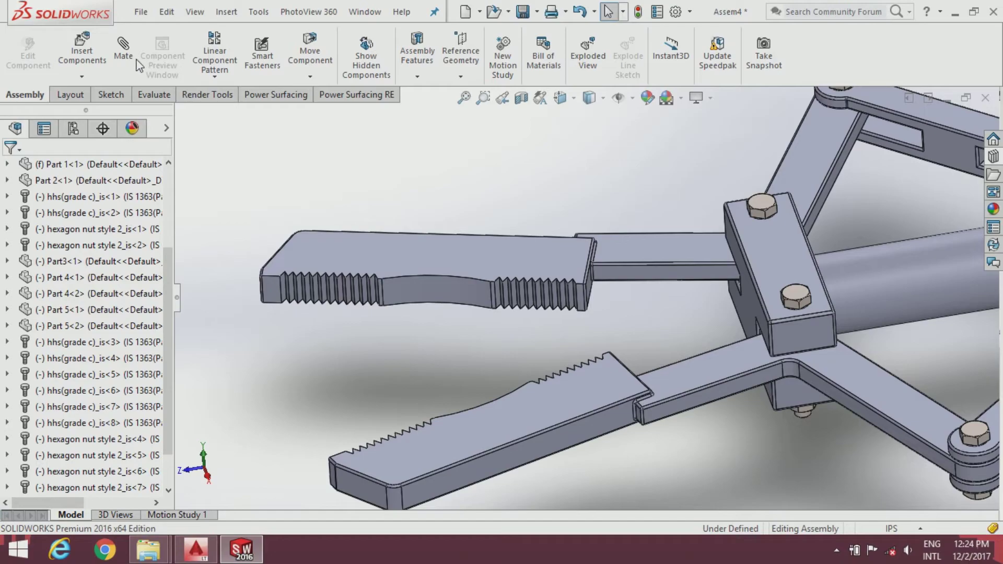
pyautogui.click(109, 50)
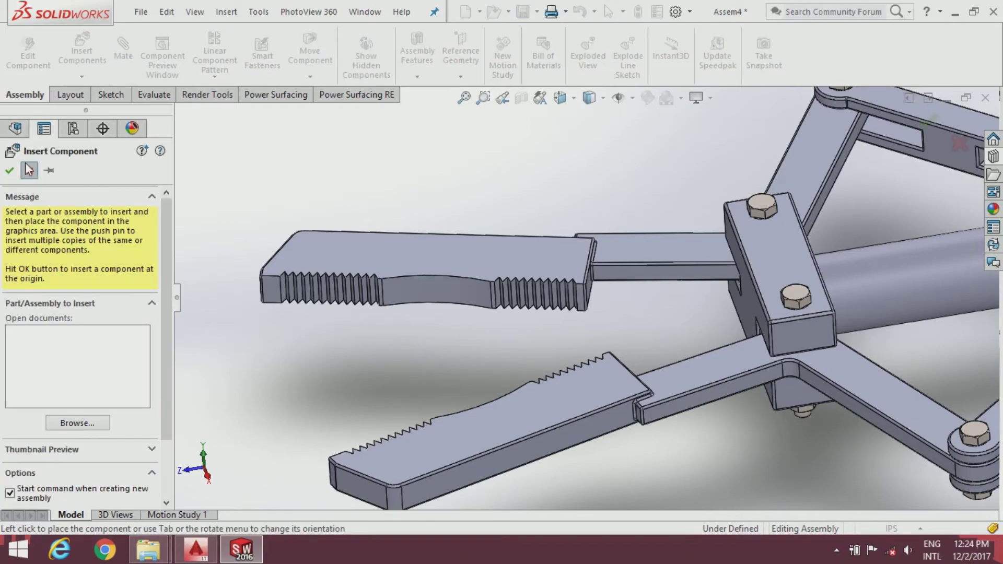
pyautogui.click(28, 169)
pyautogui.click(117, 62)
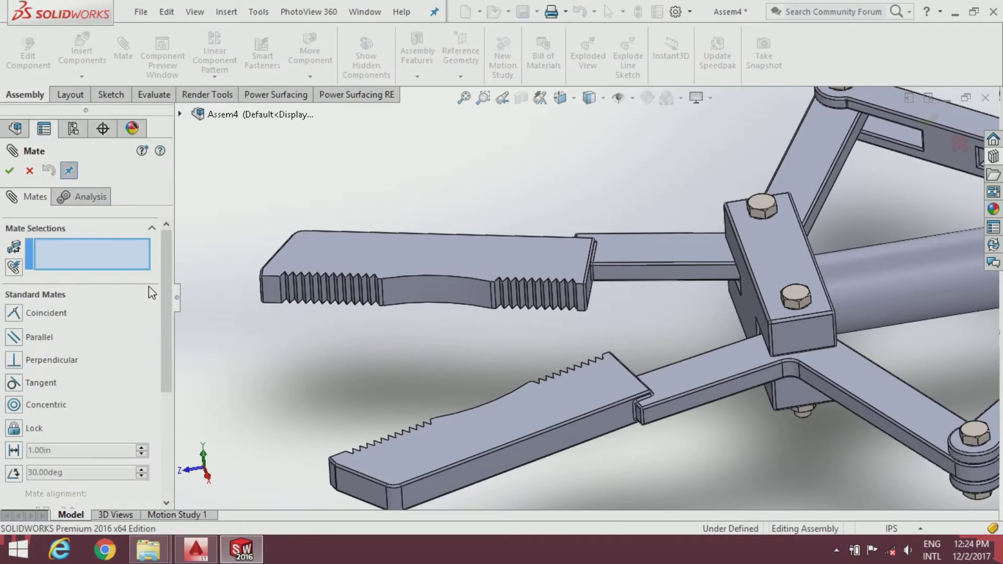
pyautogui.scroll(-5, 157, 324)
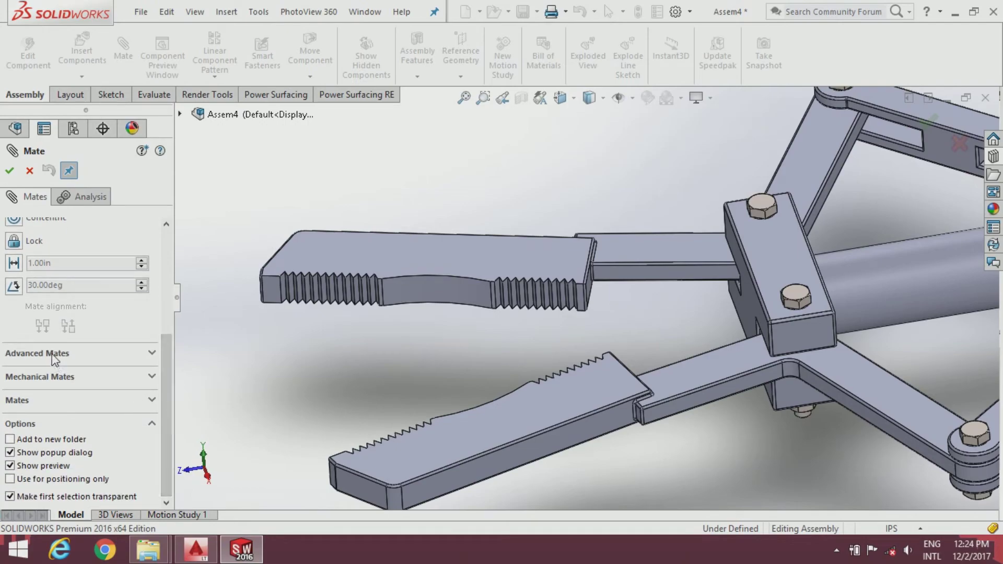
pyautogui.click(52, 352)
pyautogui.moveTo(164, 388); pyautogui.dragTo(166, 332)
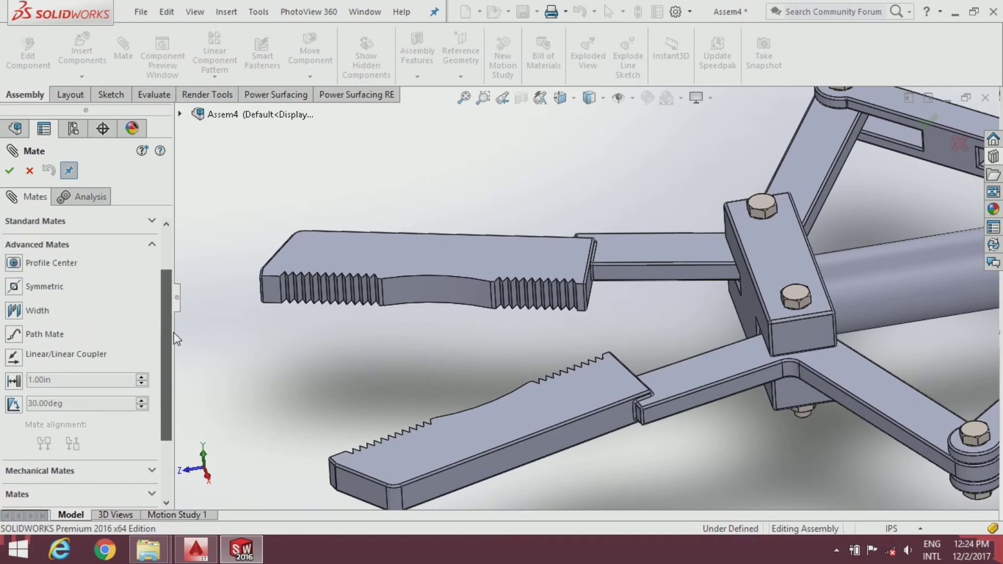
pyautogui.click(15, 404)
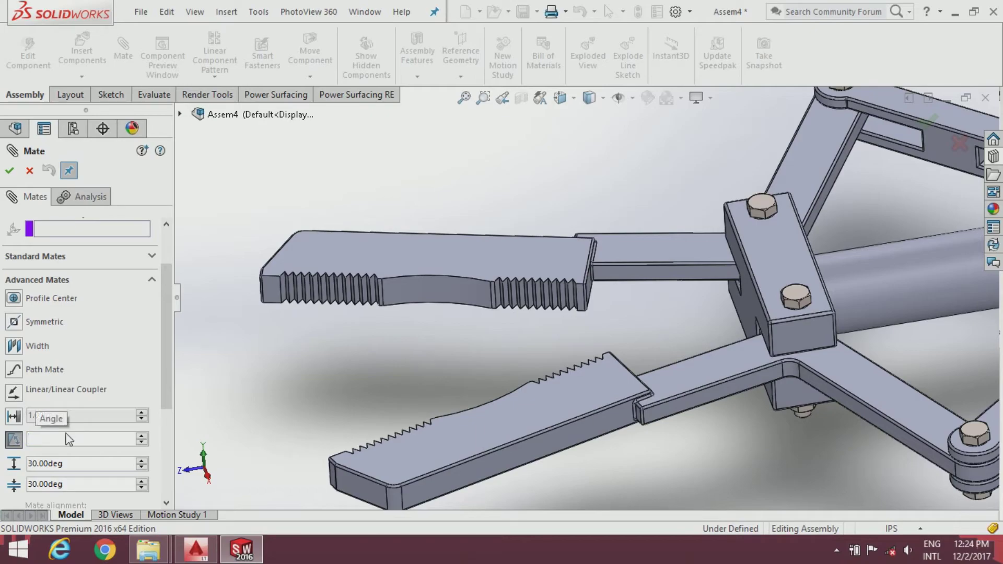
pyautogui.write('75')
pyautogui.press('Return')
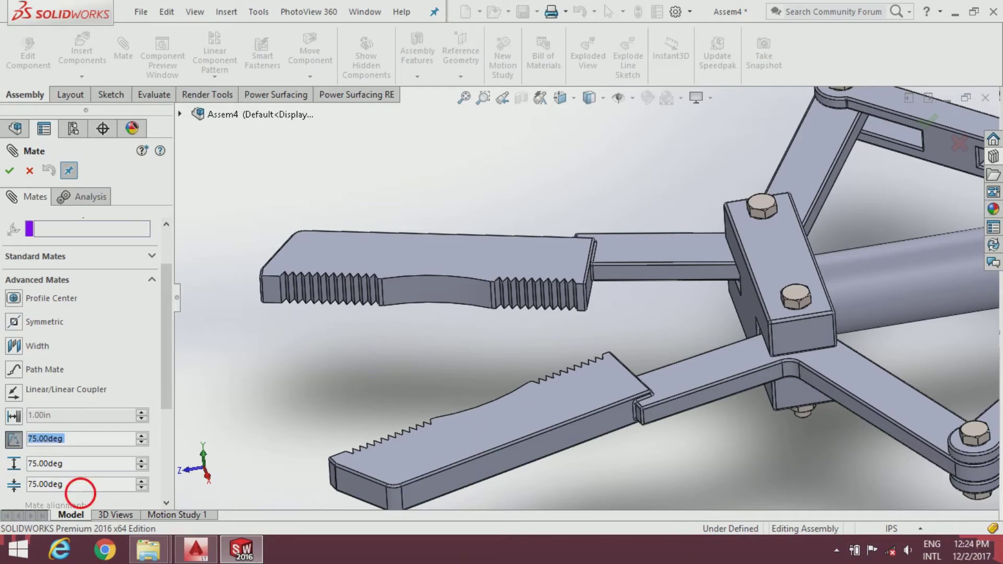
pyautogui.write('0')
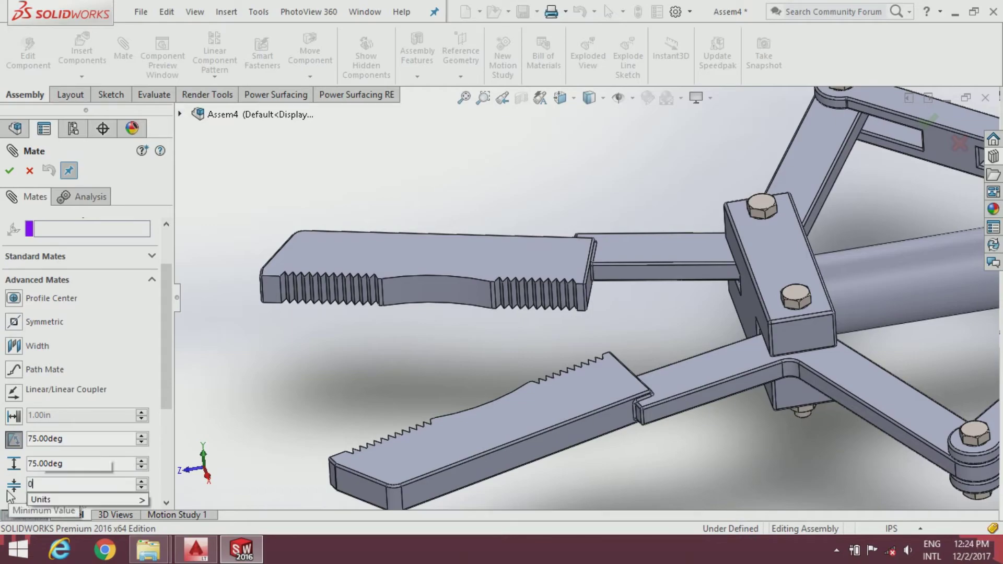
pyautogui.press('Return')
# Step: Apply the 75° limit mate between the upper and lower jaws' tooth end faces
pyautogui.scroll(3, 166, 407)
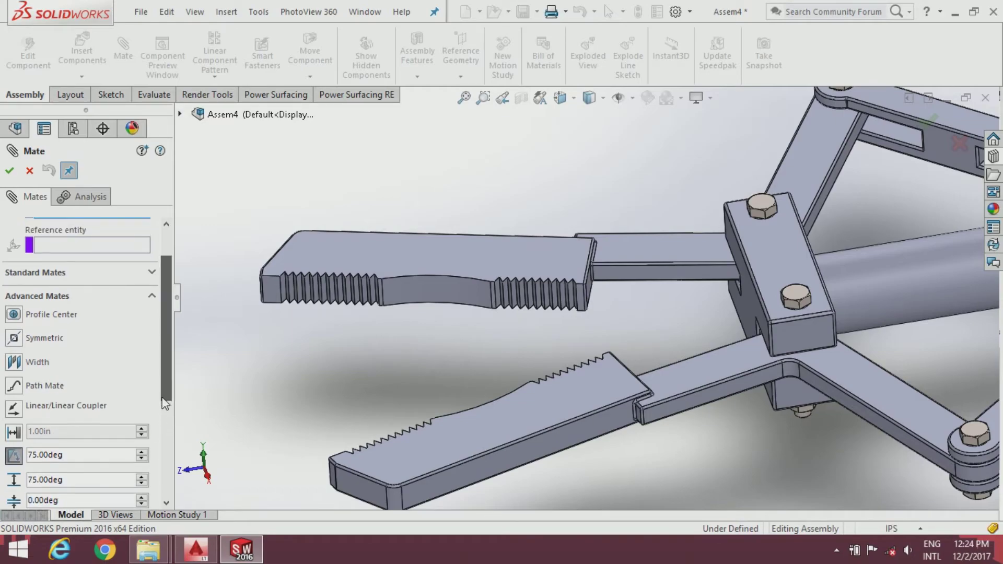
pyautogui.scroll(-3, 579, 284)
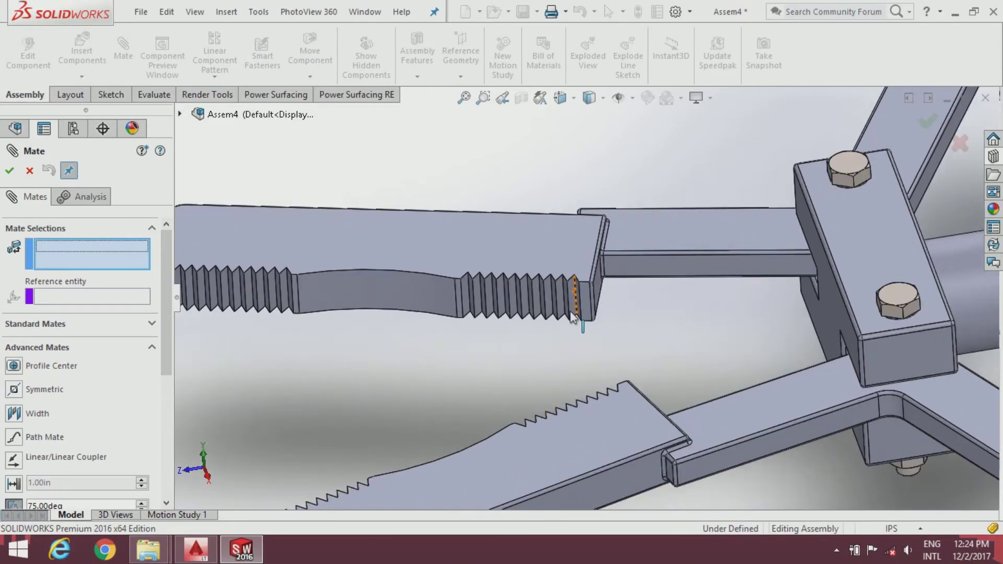
pyautogui.scroll(-4, 580, 287)
pyautogui.scroll(-2, 601, 308)
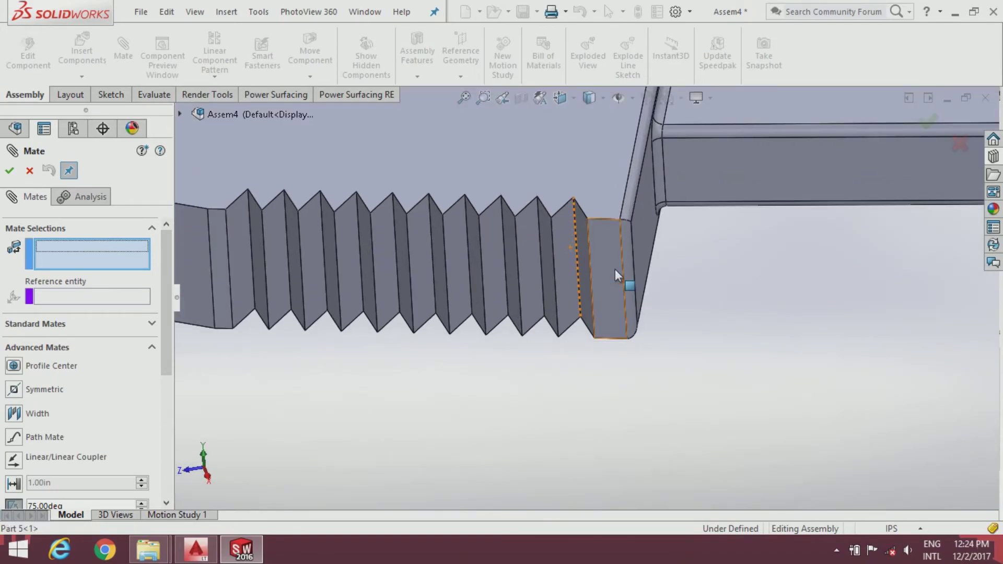
pyautogui.click(615, 269)
pyautogui.scroll(2, 617, 311)
pyautogui.scroll(1, 654, 356)
pyautogui.scroll(2, 654, 356)
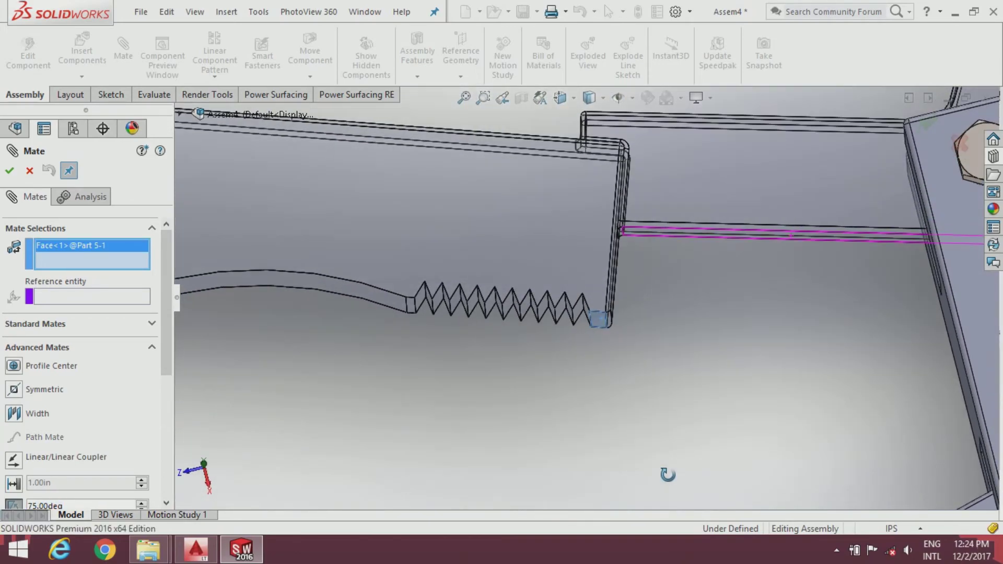
pyautogui.scroll(1, 654, 365)
pyautogui.scroll(1, 671, 506)
pyautogui.scroll(-2, 670, 488)
pyautogui.scroll(-2, 658, 478)
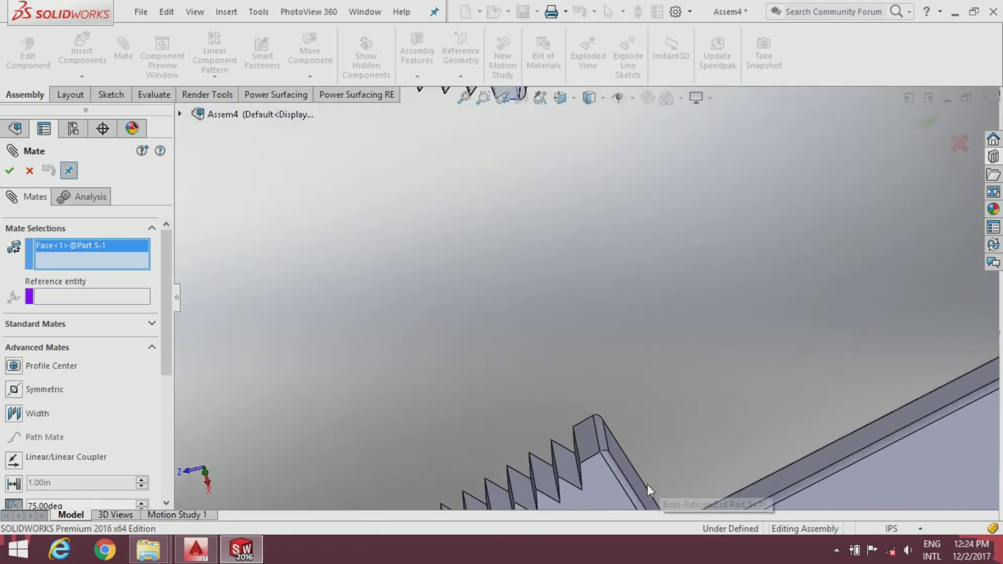
pyautogui.scroll(-1, 647, 484)
pyautogui.click(531, 365)
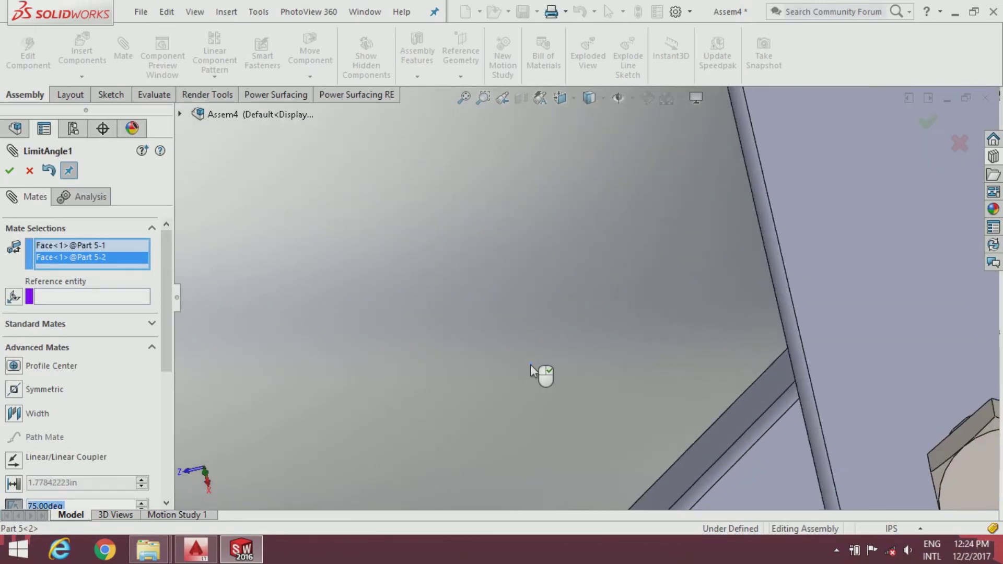
pyautogui.scroll(2, 512, 386)
pyautogui.scroll(1, 502, 406)
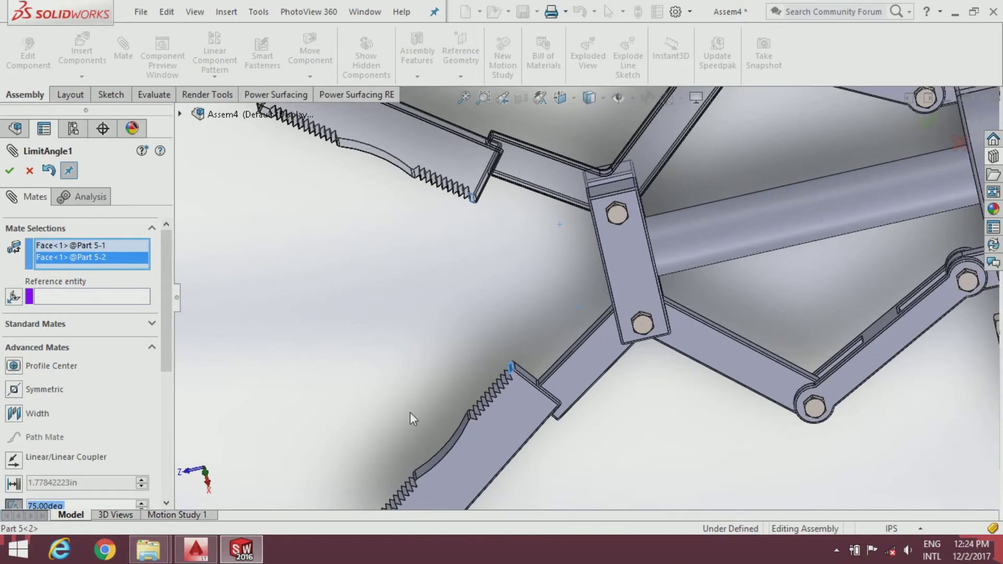
pyautogui.moveTo(409, 412); pyautogui.dragTo(405, 320, button='middle')
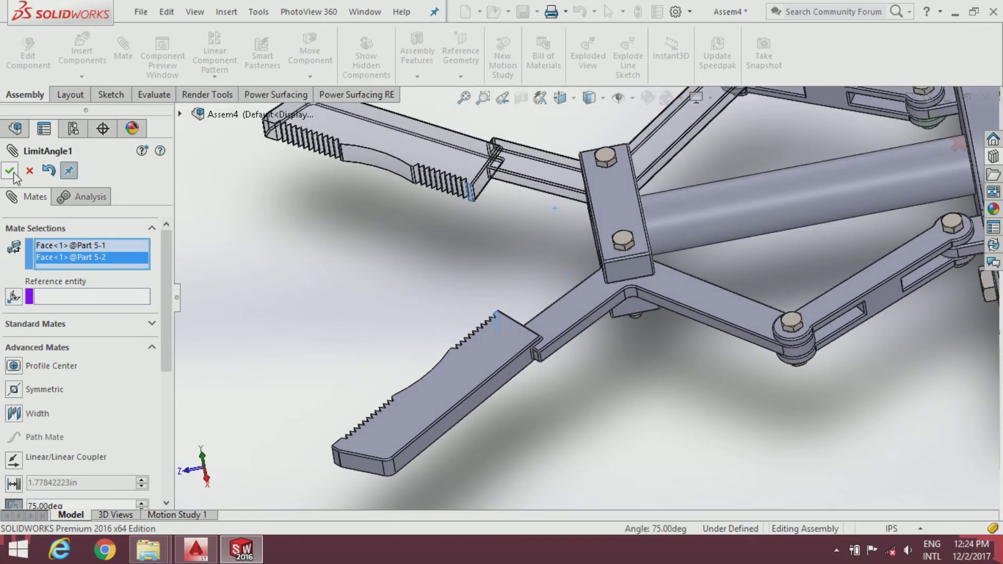
pyautogui.click(10, 172)
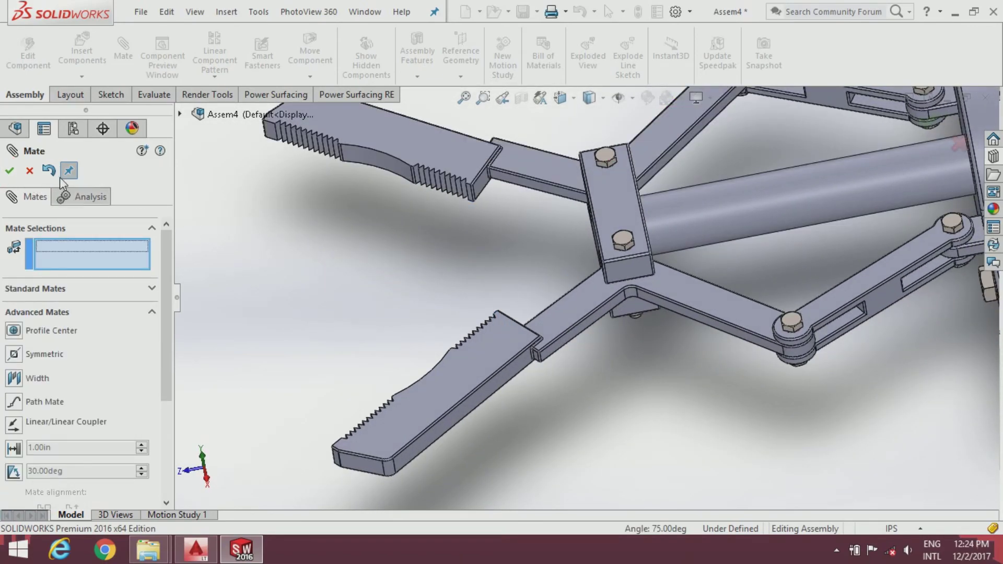
# Step: Drag the central block to close and reopen the jaws within the angle limit
pyautogui.click(9, 171)
pyautogui.scroll(2, 575, 397)
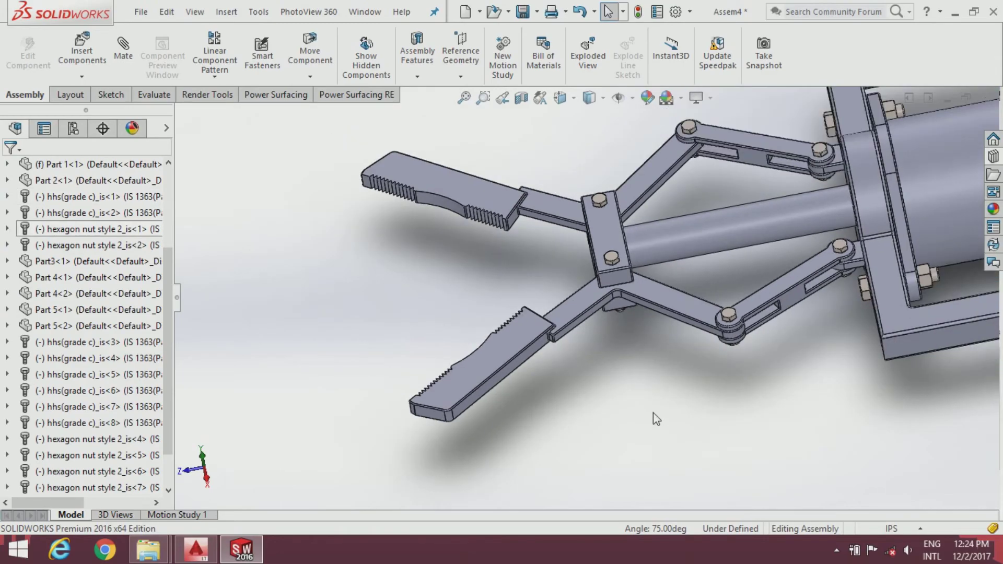
pyautogui.moveTo(591, 416)
pyautogui.mouseDown(button='middle')
pyautogui.moveTo(677, 346)
pyautogui.moveTo(697, 288)
pyautogui.mouseUp(button='middle')
pyautogui.moveTo(709, 340); pyautogui.dragTo(573, 285, button='middle')
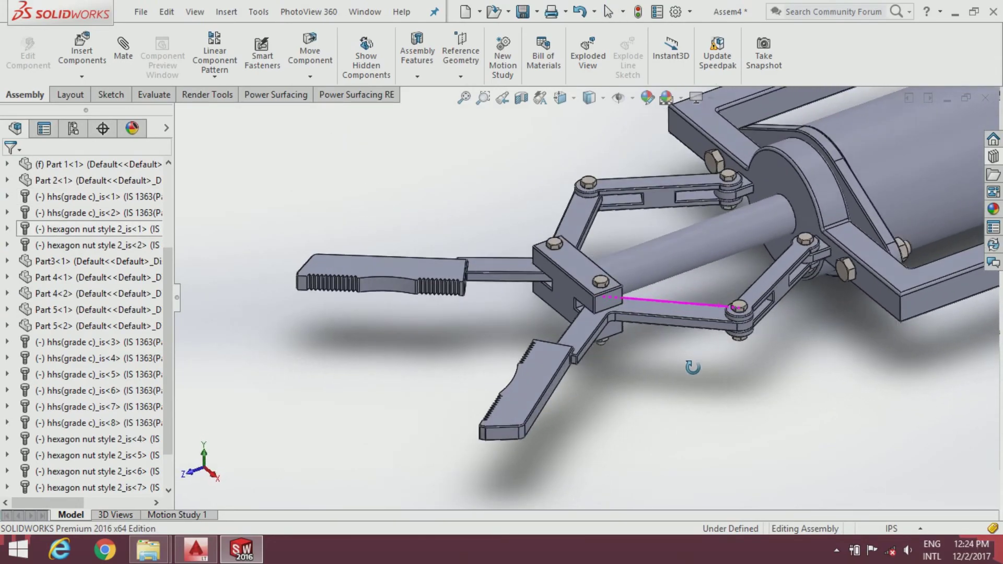
pyautogui.scroll(-3, 573, 285)
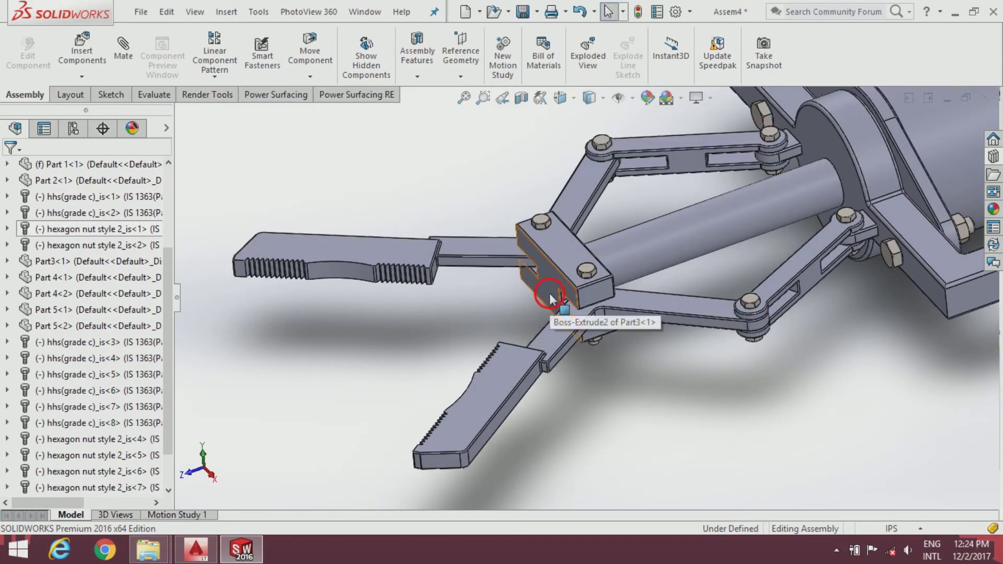
pyautogui.moveTo(572, 285)
pyautogui.mouseDown()
pyautogui.moveTo(745, 256)
pyautogui.moveTo(526, 327)
pyautogui.moveTo(751, 248)
pyautogui.moveTo(496, 337)
pyautogui.mouseUp()
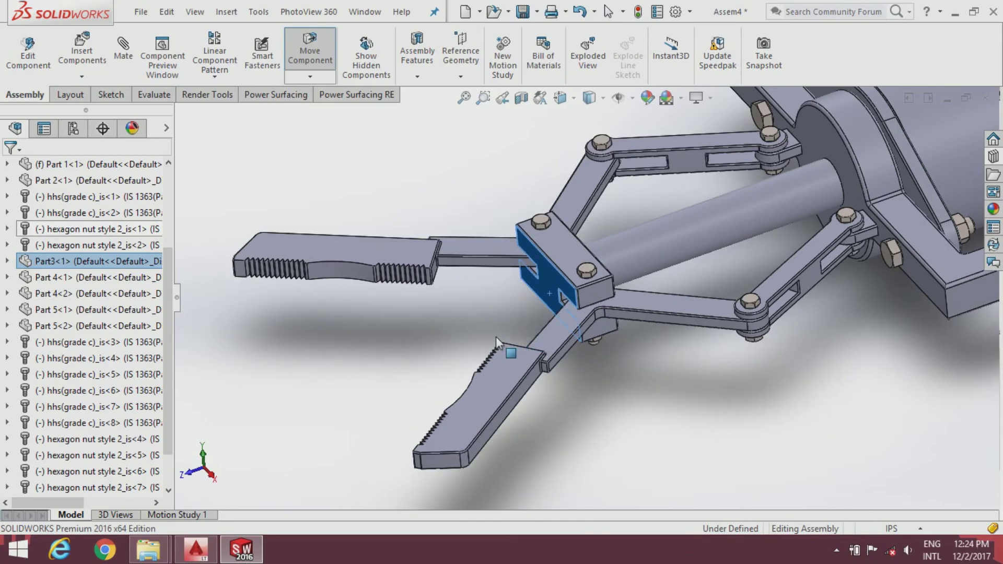
pyautogui.moveTo(641, 270)
pyautogui.mouseDown()
pyautogui.moveTo(720, 251)
pyautogui.moveTo(496, 338)
pyautogui.moveTo(732, 252)
pyautogui.moveTo(485, 337)
pyautogui.mouseUp()
# Step: Orbit to show the whole gripper and push the central block to close the jaws
pyautogui.press('Escape')
pyautogui.scroll(3, 677, 376)
pyautogui.scroll(3, 676, 376)
pyautogui.moveTo(754, 385)
pyautogui.mouseDown(button='middle')
pyautogui.moveTo(761, 320)
pyautogui.moveTo(753, 388)
pyautogui.moveTo(596, 266)
pyautogui.mouseUp(button='middle')
pyautogui.scroll(-2, 595, 265)
pyautogui.scroll(-2, 595, 265)
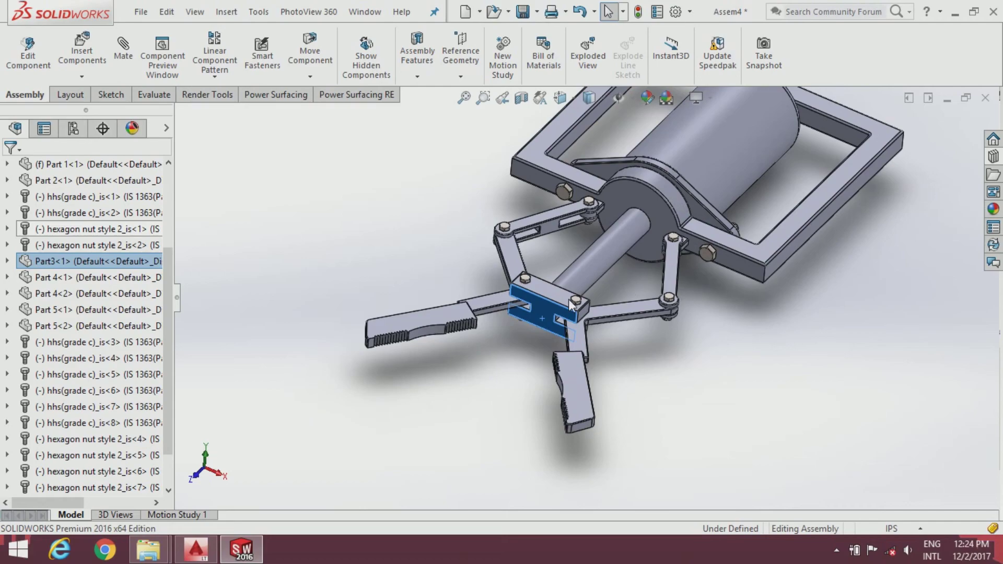
pyautogui.moveTo(595, 265); pyautogui.dragTo(629, 233)
pyautogui.scroll(-2, 638, 238)
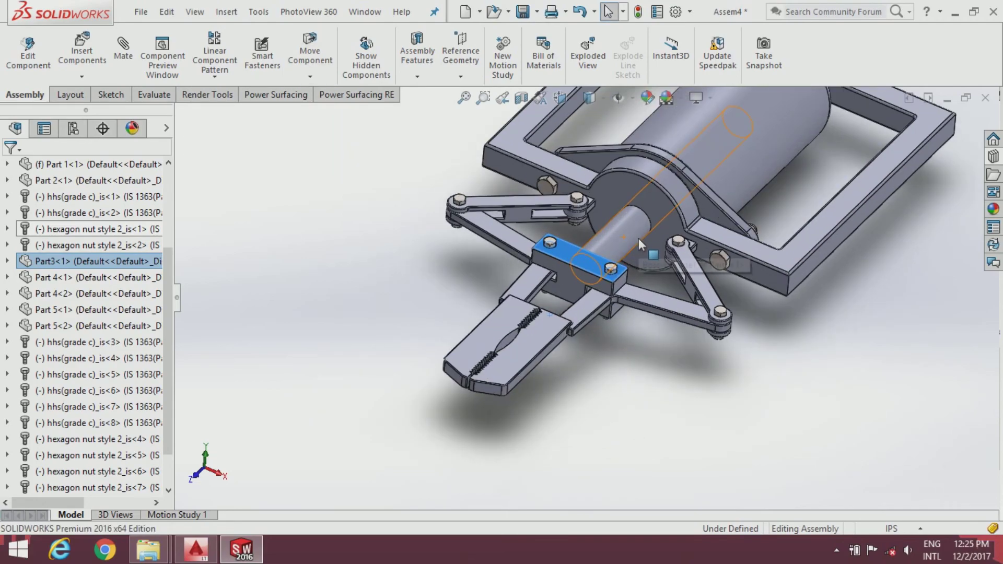
# Step: Rebuild the gripper and save it as Assem4.sldasm in F:\Project
pyautogui.click(522, 12)
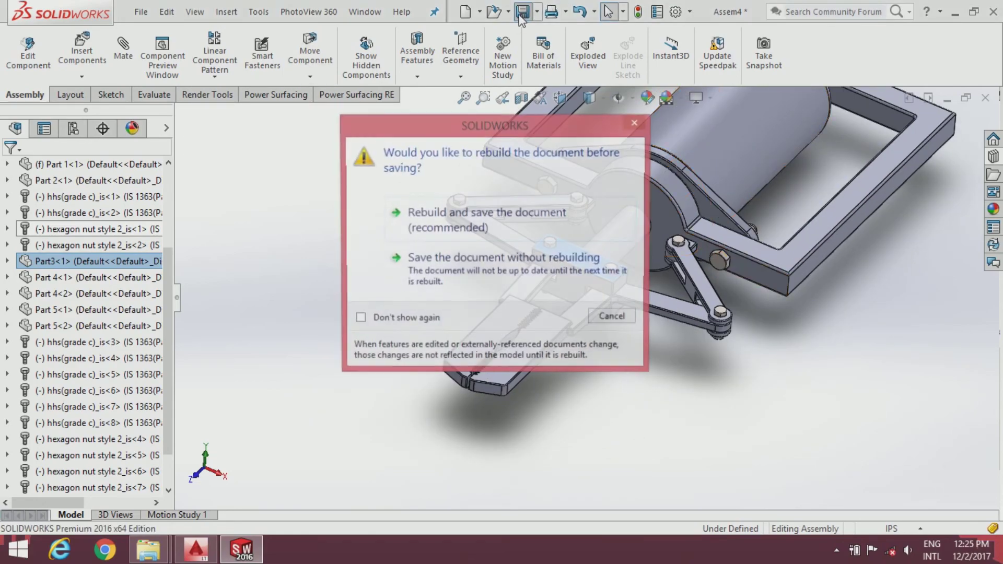
pyautogui.click(460, 216)
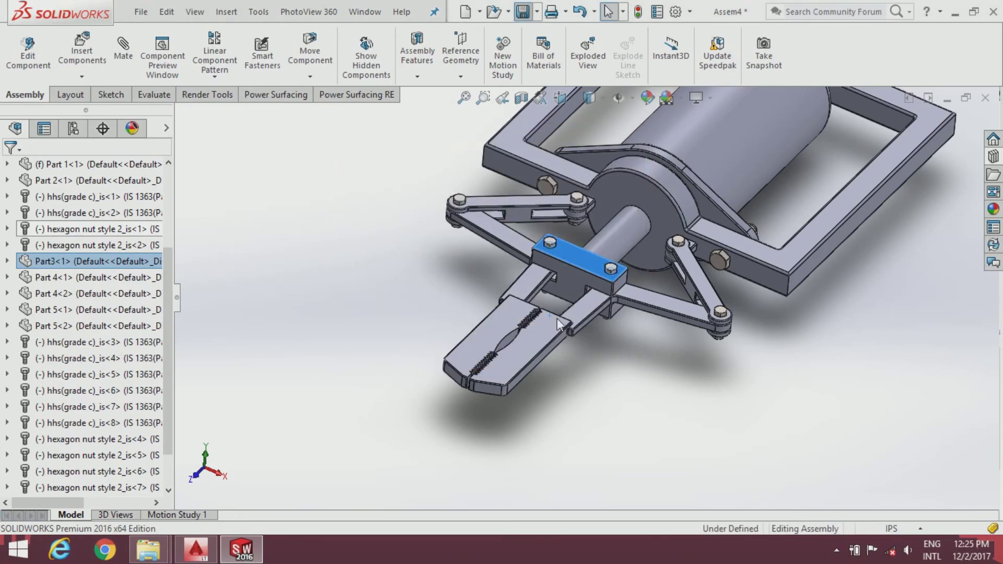
pyautogui.click(392, 292)
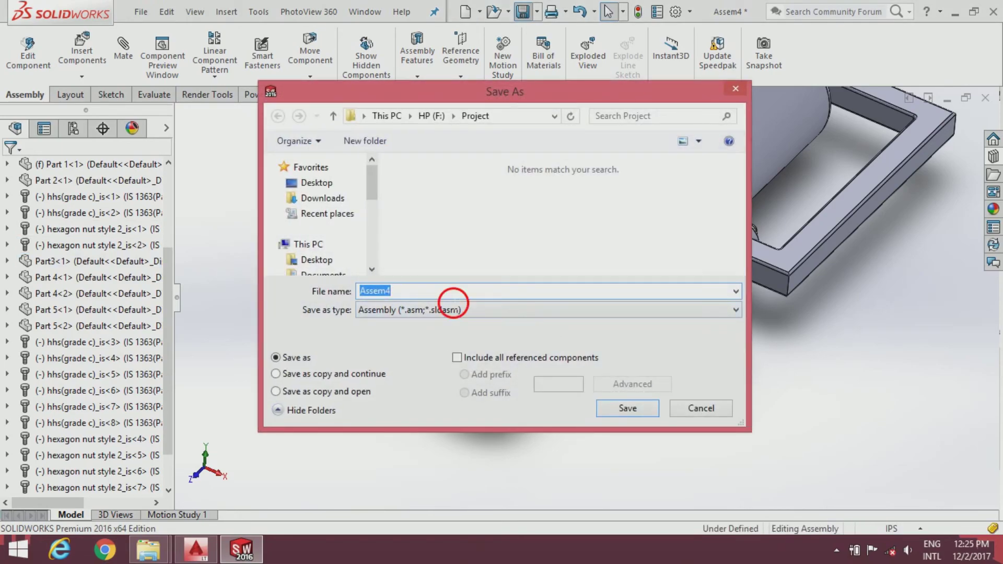
pyautogui.click(638, 413)
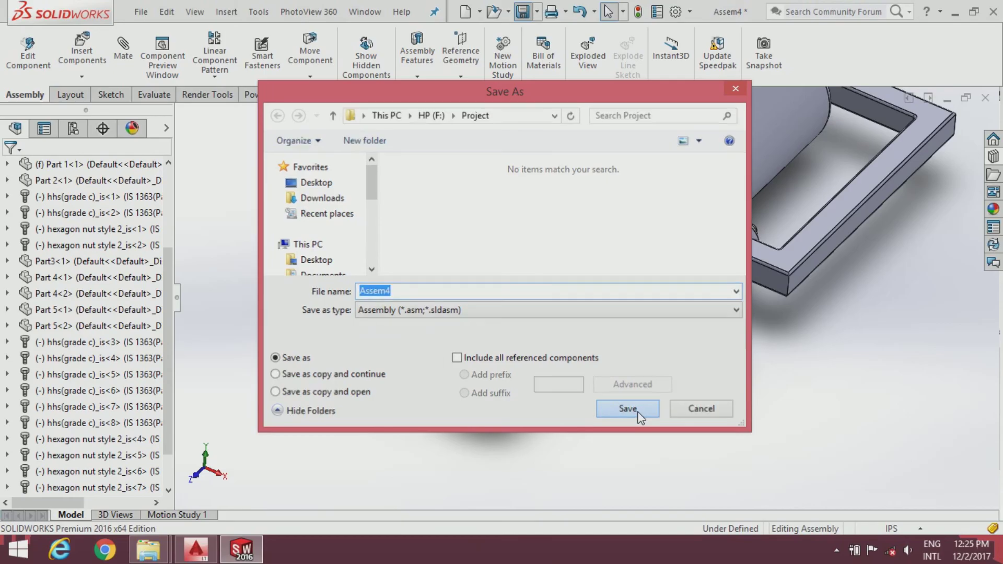